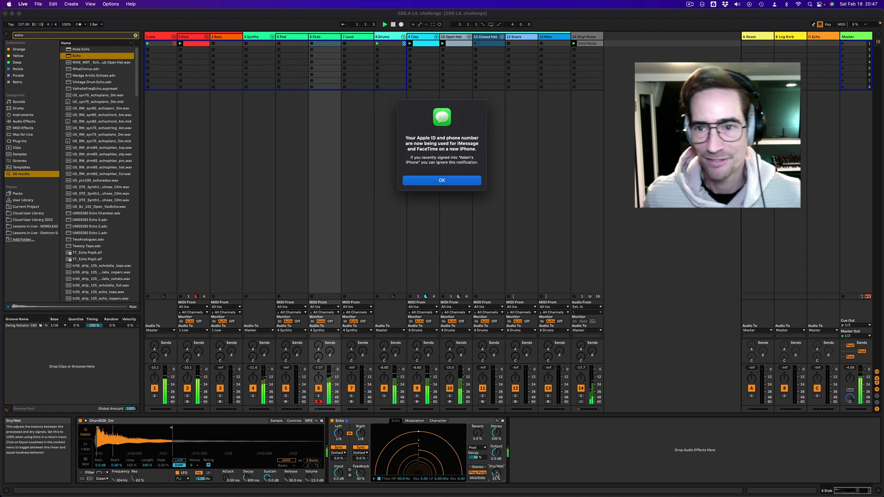
Dismiss the notification, capture the played stab part as a MIDI clip on the Stab track and set 1.1.1 at its loop start.
click(474, 181)
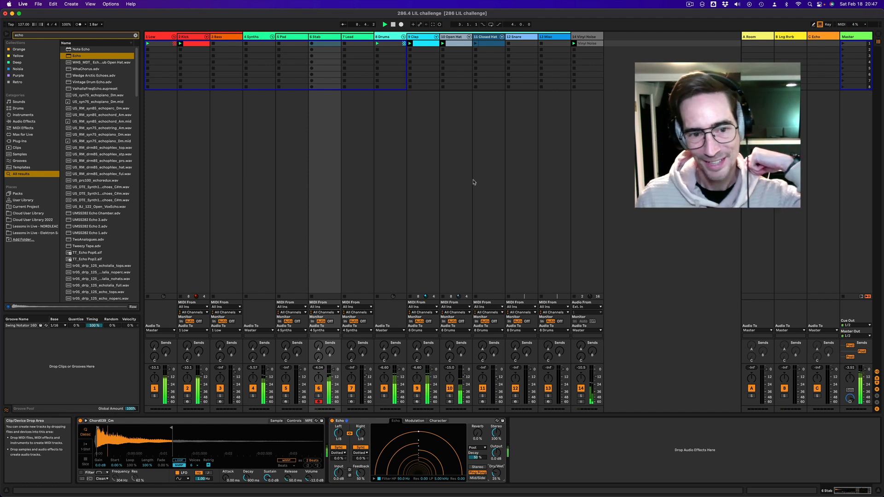
click(433, 25)
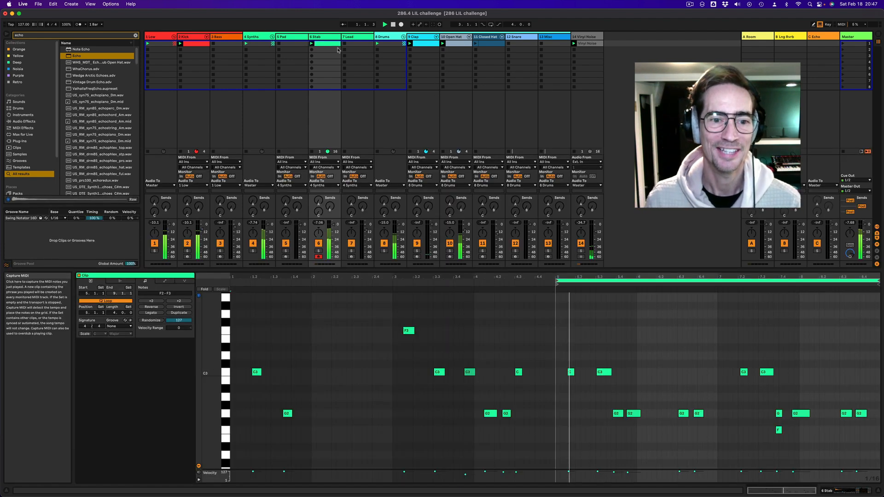
right_click(696, 313)
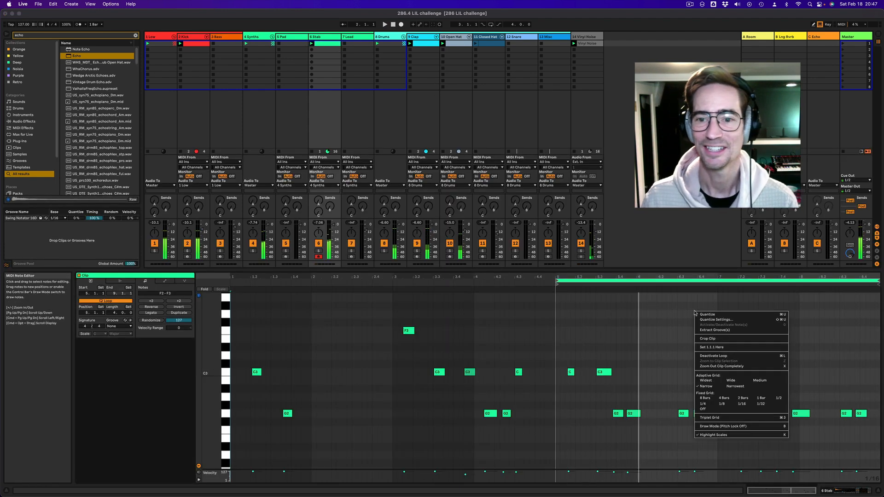
click(720, 348)
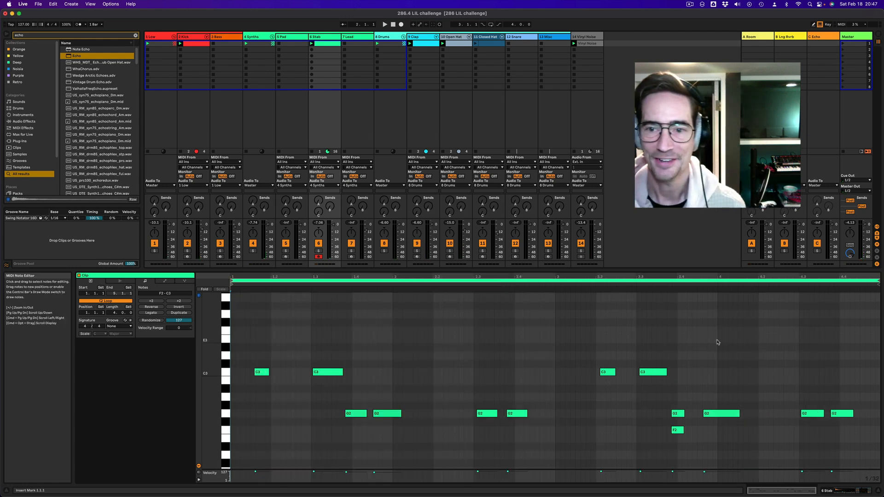
Set the stab clip's grid to 1/16 and delete its F2 note.
right_click(557, 382)
click(603, 345)
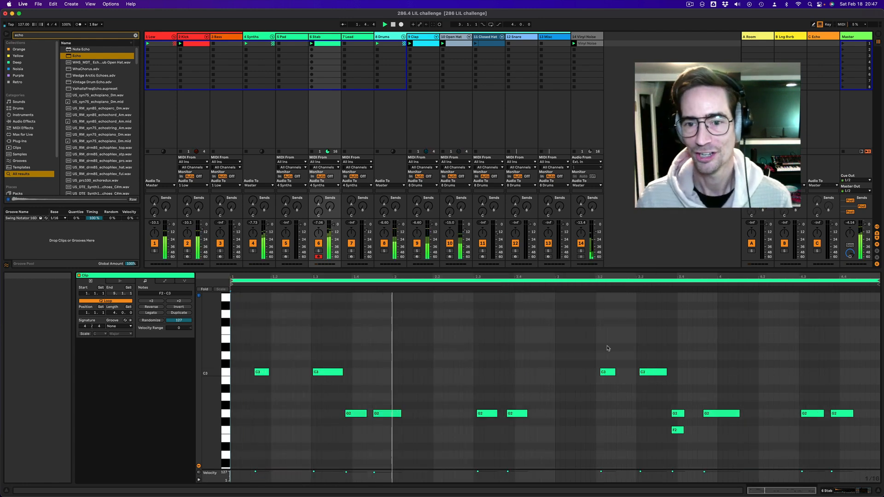
click(507, 374)
key(super+a)
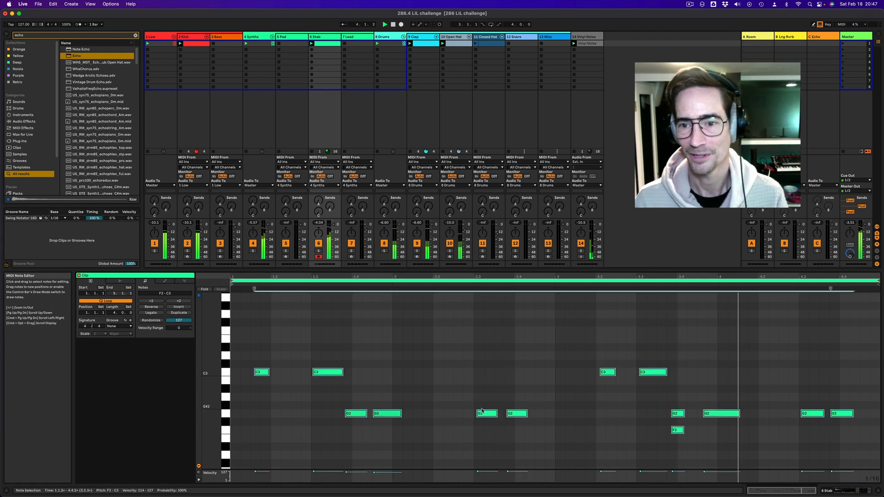
key(space)
click(579, 413)
drag(632, 435, 684, 431)
key(Delete)
Quantize all notes in the stab clip and apply the Swing Notator 16D groove to it.
key(space)
key(space)
key(super+a)
key(space)
click(116, 326)
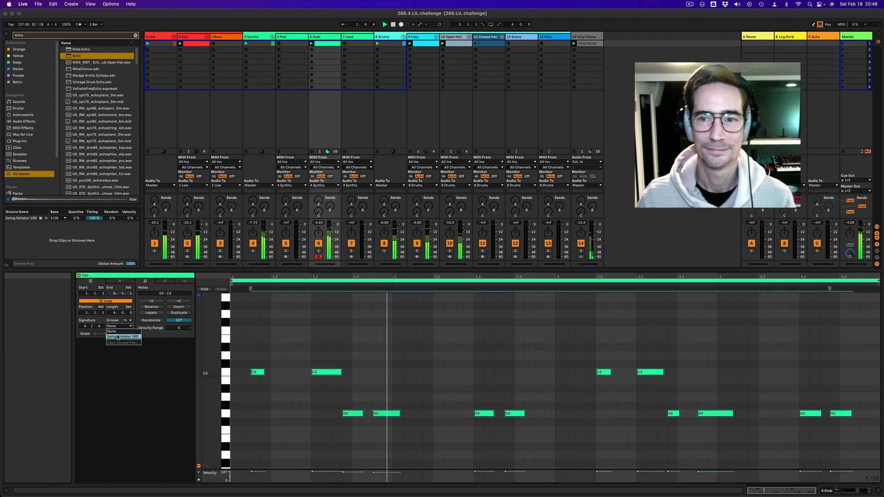
click(120, 334)
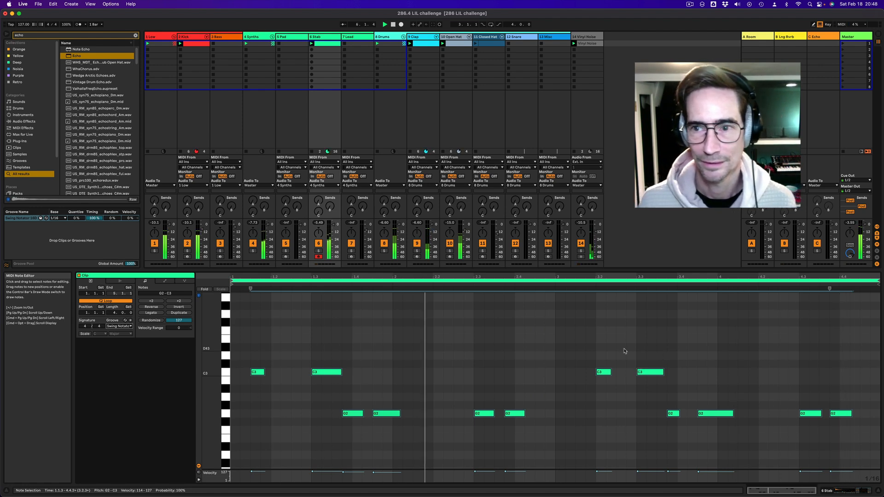
Raise the high-pass cutoff of the Stab track's Echo, and set its feedback to 64% and Dry/Wet to 30%.
key(shift+Tab)
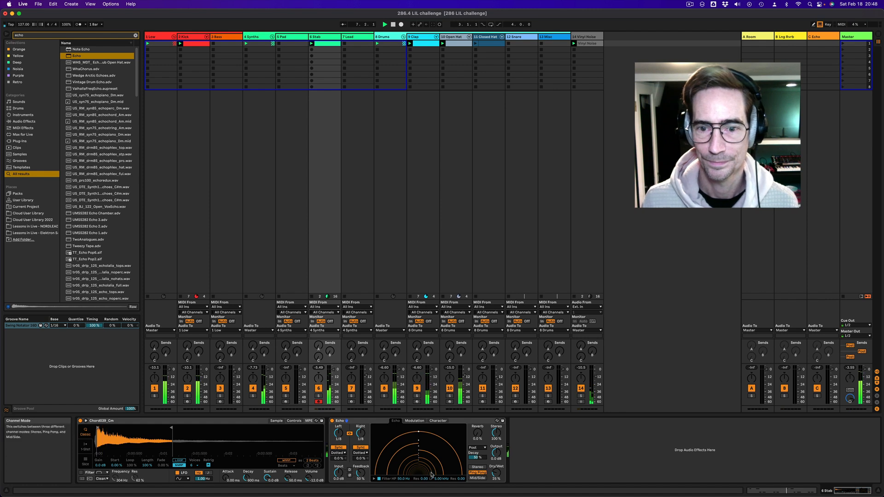
click(374, 479)
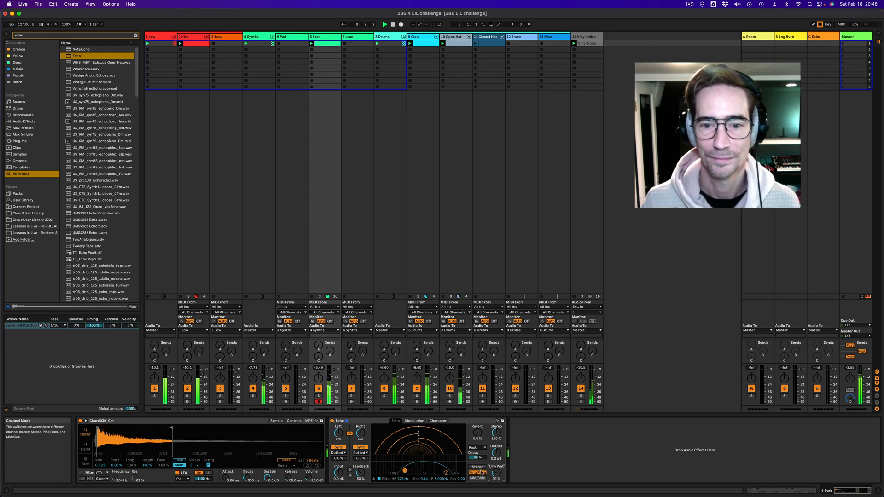
drag(360, 474, 361, 464)
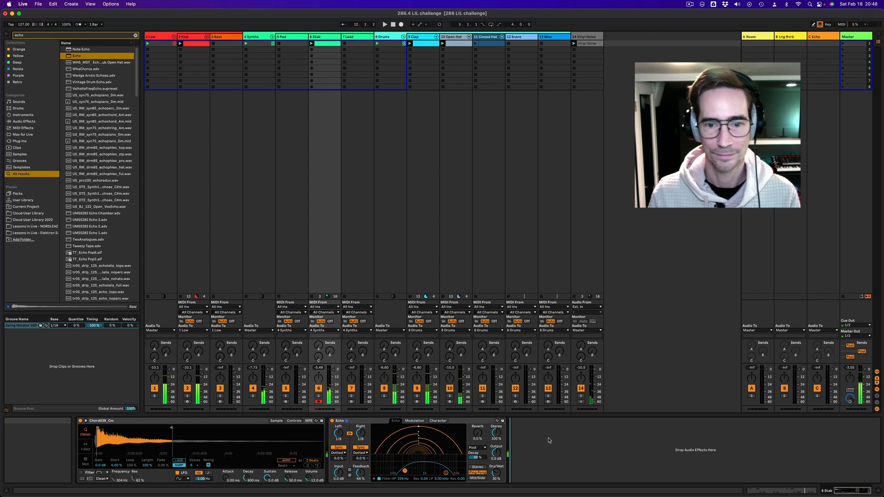
Search the browser for "auto f" and insert Auto Filter before the Echo on the Stab track.
key(BackSpace)
key(BackSpace)
key(BackSpace)
key(BackSpace)
text(auto)
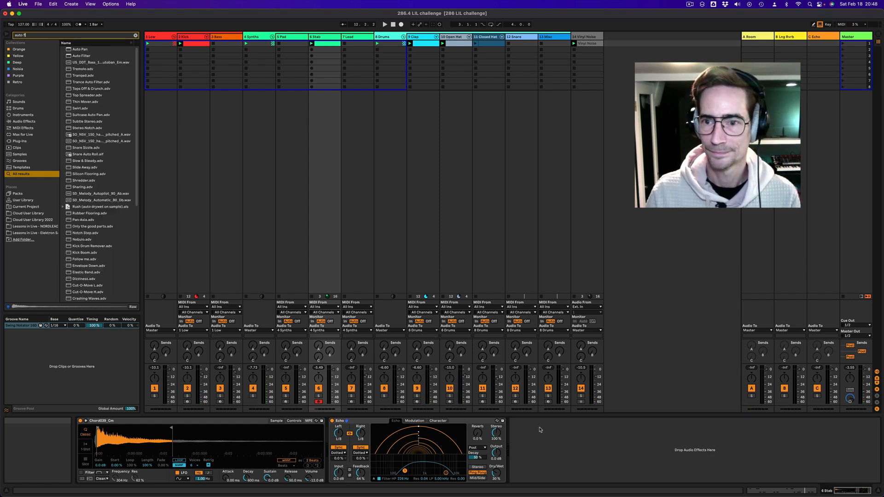
text( f)
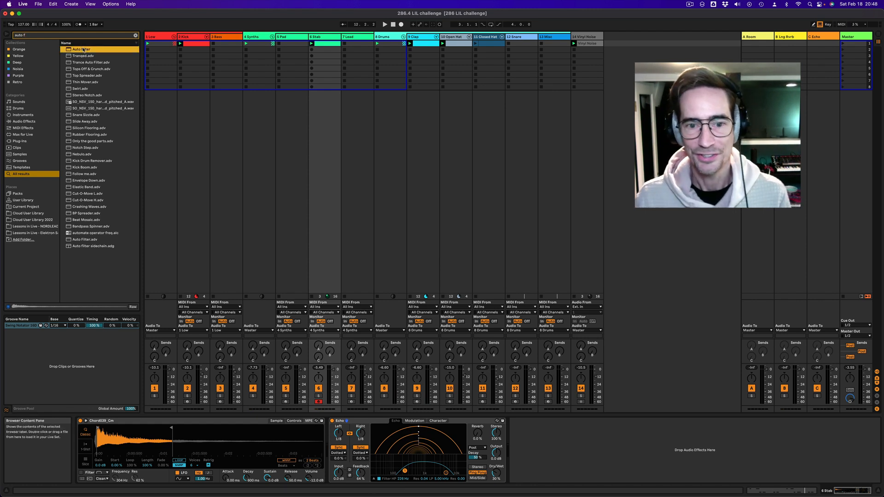
drag(189, 195, 338, 444)
During playback, set the Auto Filter to 1.72 kHz cutoff and 44% resonance, with an LFO amount of 9.29 at 0.84 Hz.
key(space)
drag(411, 457, 392, 453)
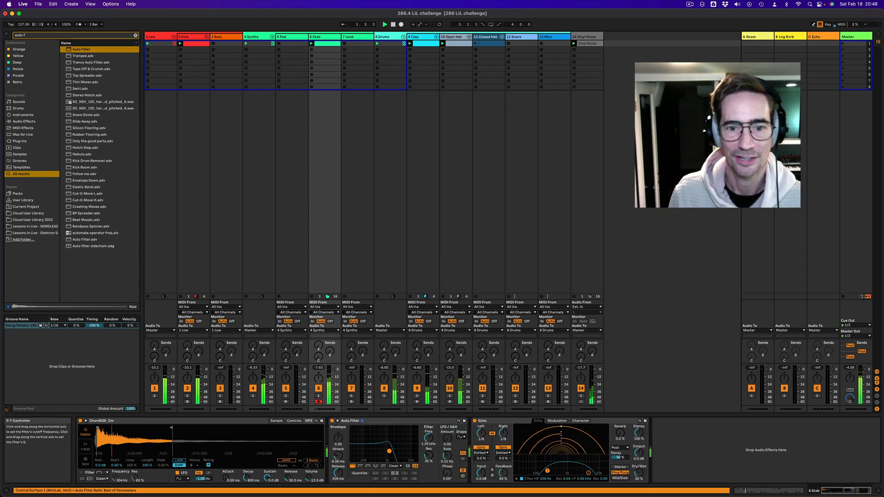
click(332, 421)
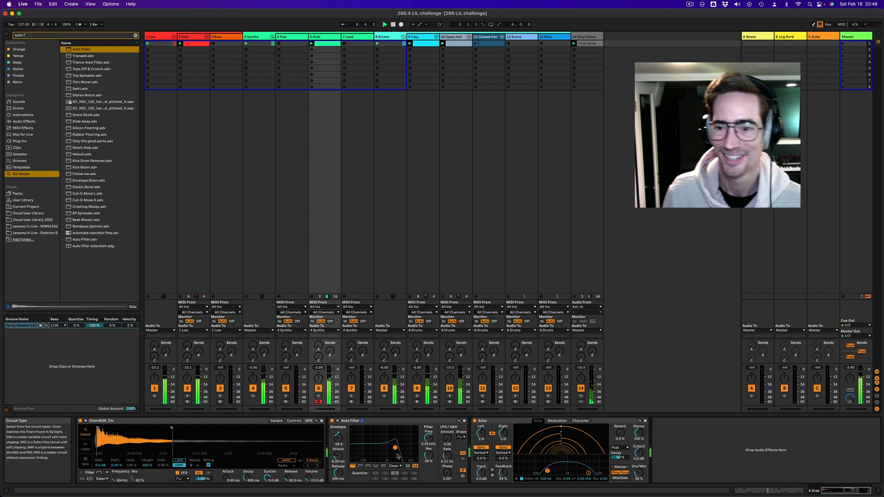
drag(395, 449, 393, 448)
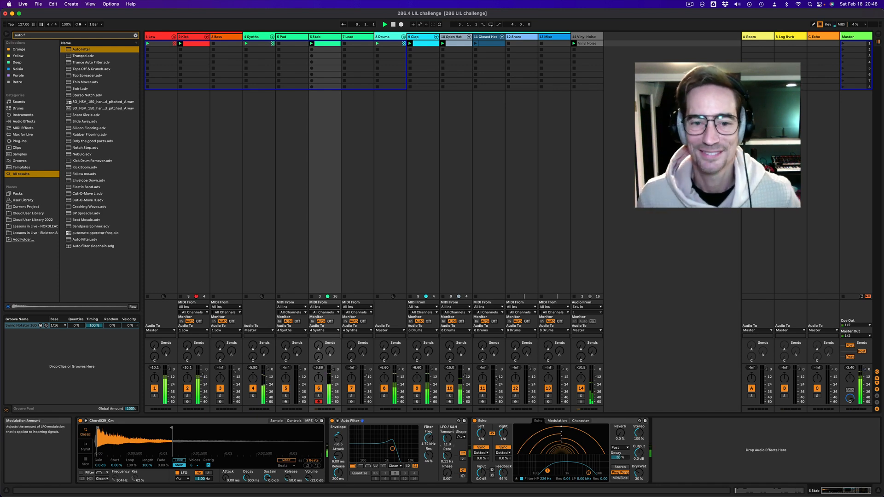
drag(447, 455, 446, 454)
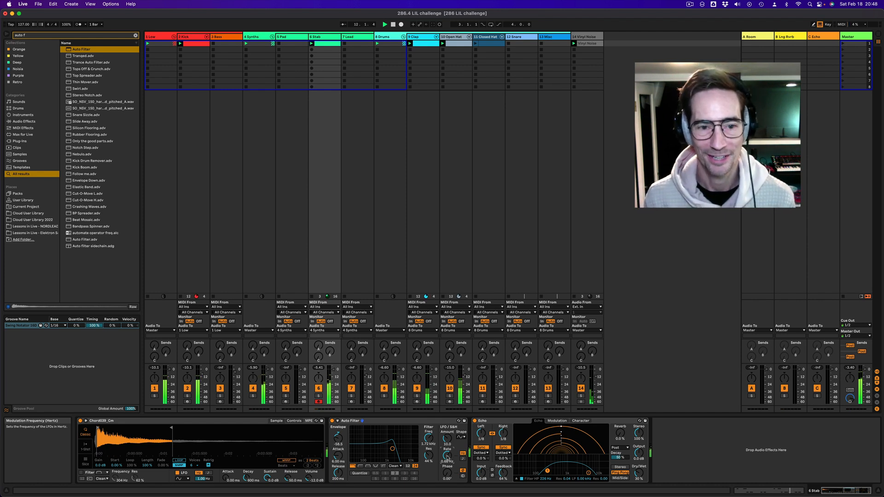
drag(446, 439, 446, 444)
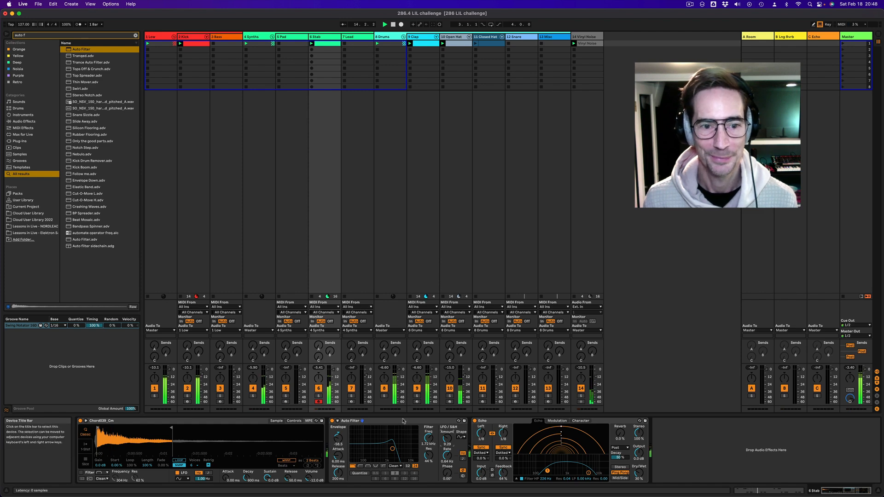
Search the browser for "chorus" and insert Chorus-Ensemble before the Auto Filter on the Stab track.
key(super+f)
text(chorus)
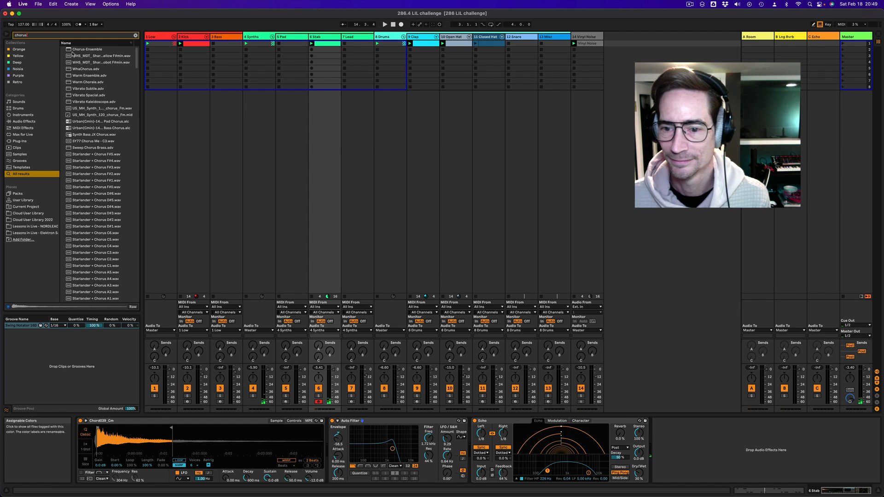
key(Down)
drag(360, 496, 329, 470)
Set the Chorus-Ensemble rate to about 1.07 Hz during playback and raise the Stab track's sends to the Room and Lng Rvrb returns.
key(space)
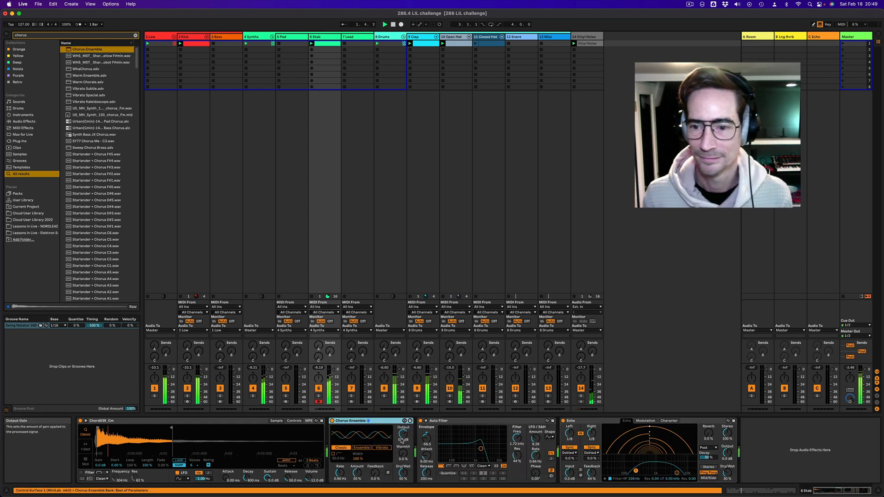
drag(340, 473, 340, 471)
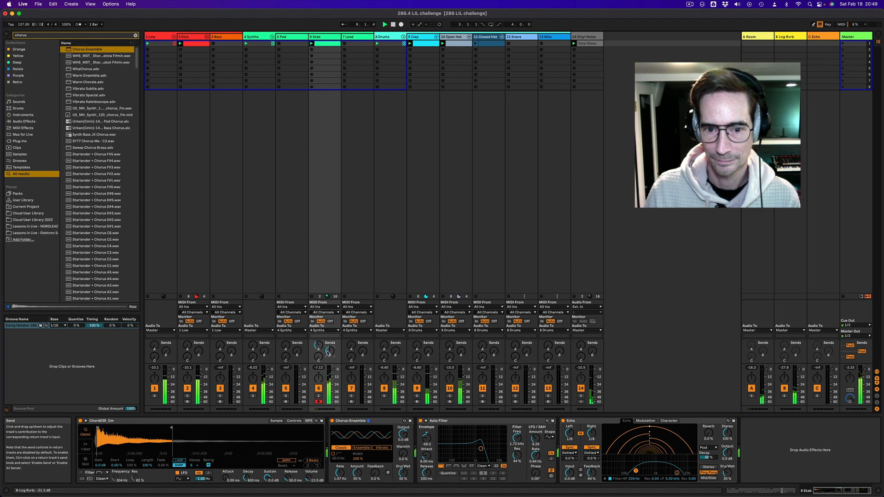
Capture the played pad part as a MIDI clip on the Pad track and set 1.1.1 at its loop start.
click(297, 238)
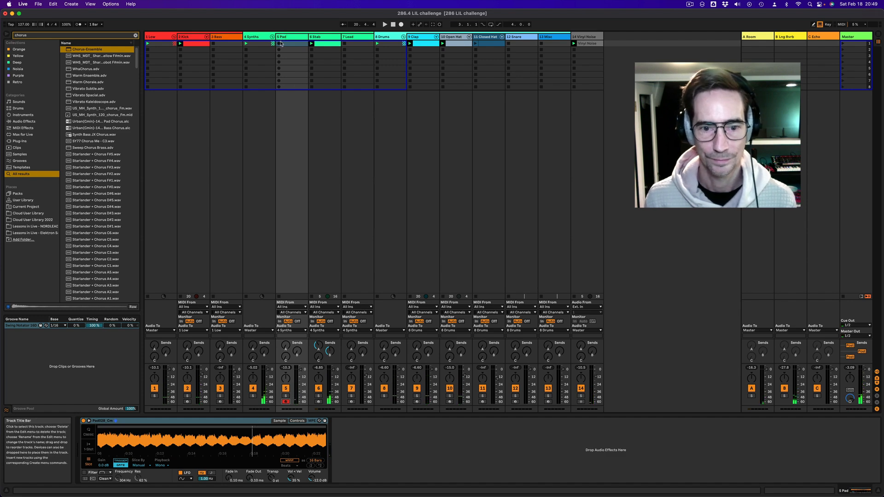
click(434, 24)
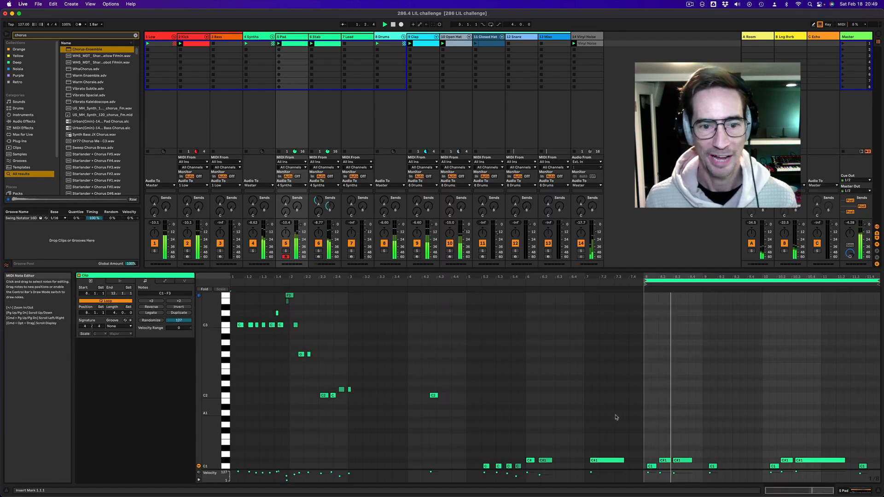
right_click(659, 372)
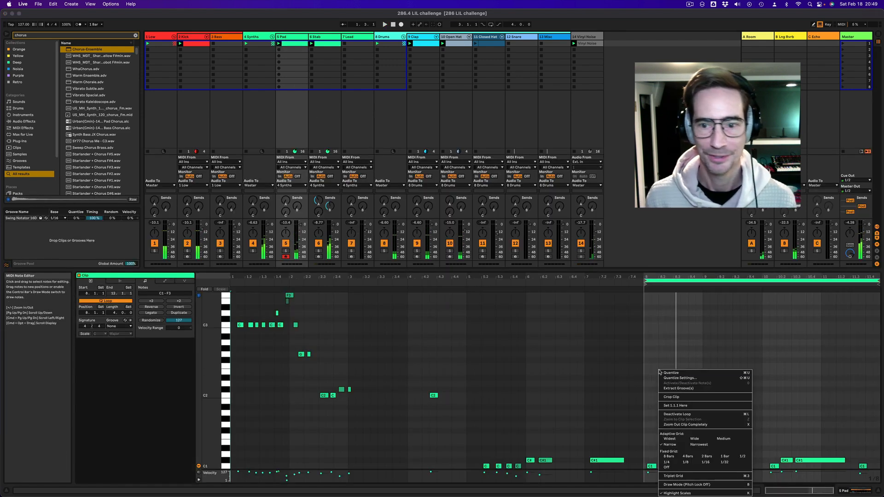
click(675, 406)
scroll(493, 404, down, 2)
Set the pad clip's grid to 1/16 and move the C1 note in bar 2 to 2.1.3.
right_click(497, 378)
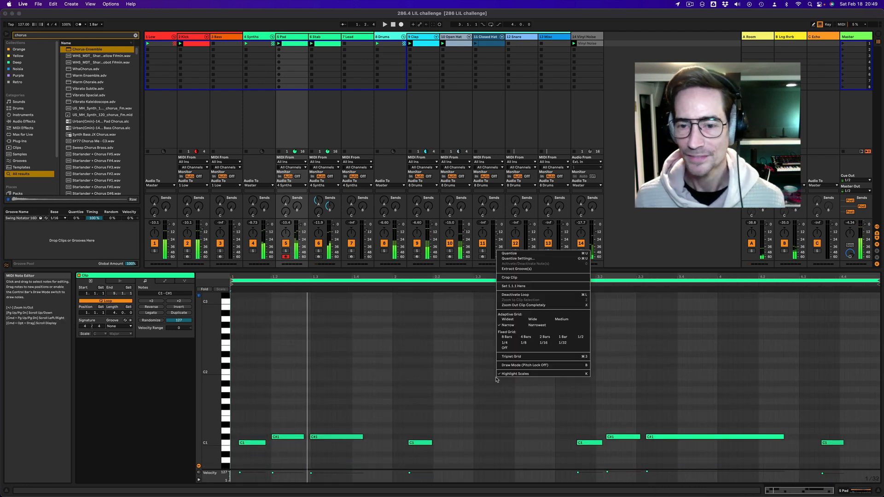
click(544, 342)
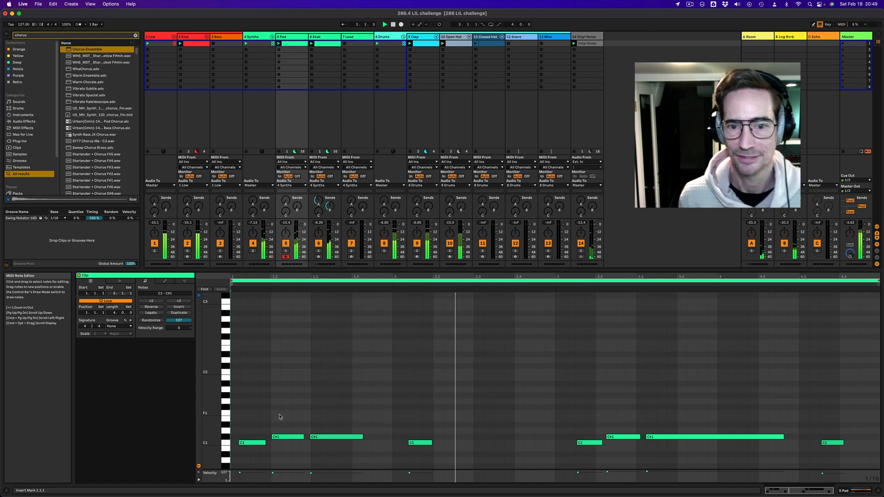
click(383, 430)
drag(413, 443, 418, 442)
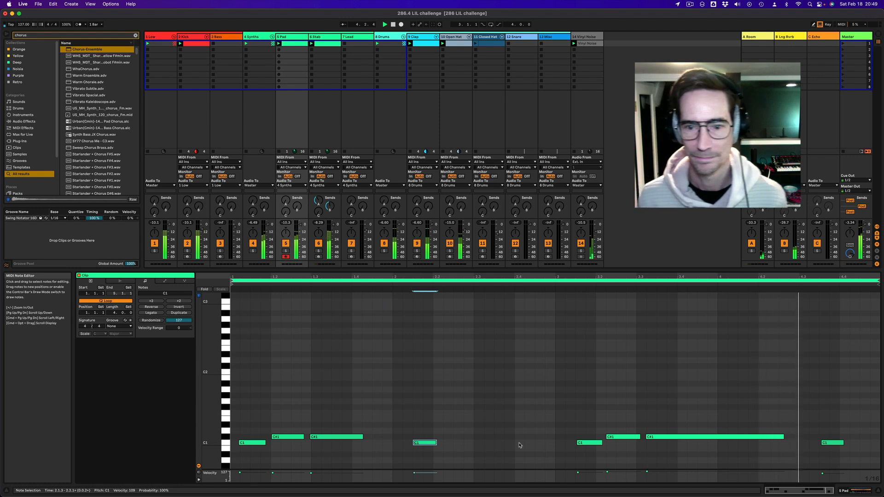
Quantize all notes in the pad clip and restart playback.
click(414, 387)
key(super+a)
key(space)
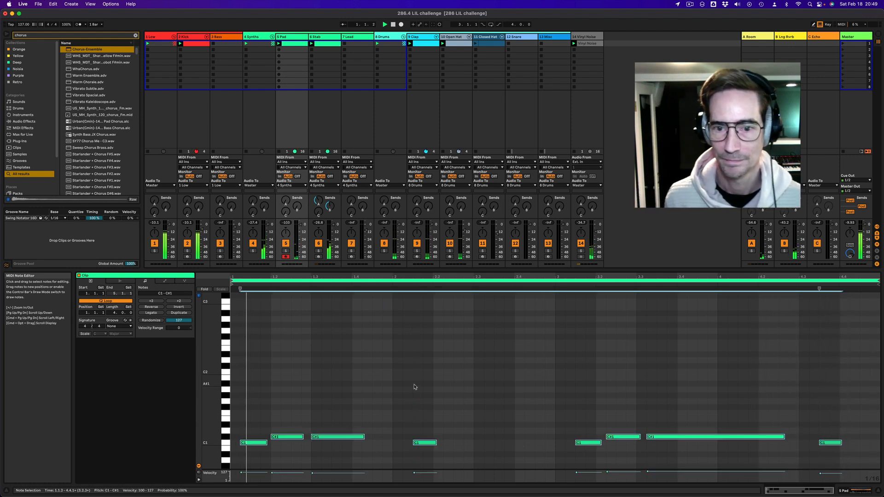
Apply the Swing Notator 16D groove to the pad clip and move the C1 notes opening bars 2 and 3 to 2.1.2 and 3.1.2.
scroll(414, 383, down, 2)
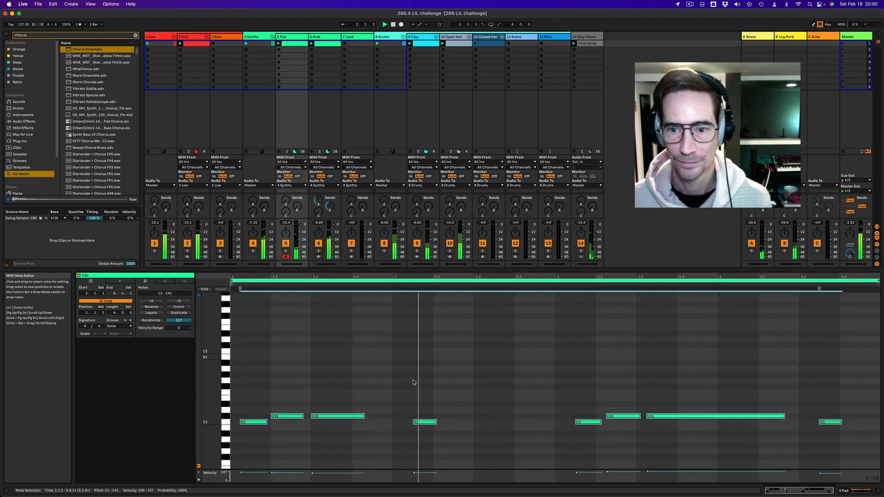
click(421, 420)
drag(420, 420, 411, 420)
click(119, 326)
click(121, 334)
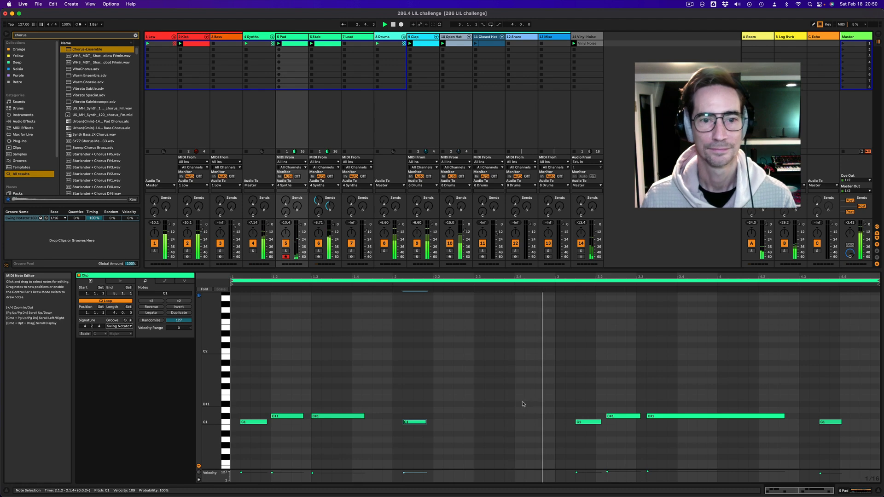
drag(582, 423, 572, 423)
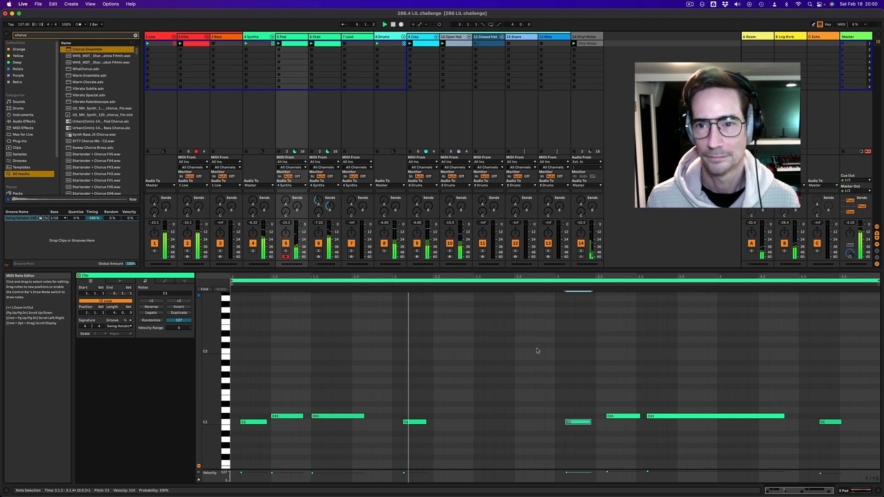
Copy the Echo from the Stab track to the Pad track and raise its feedback during playback.
key(shift+Tab)
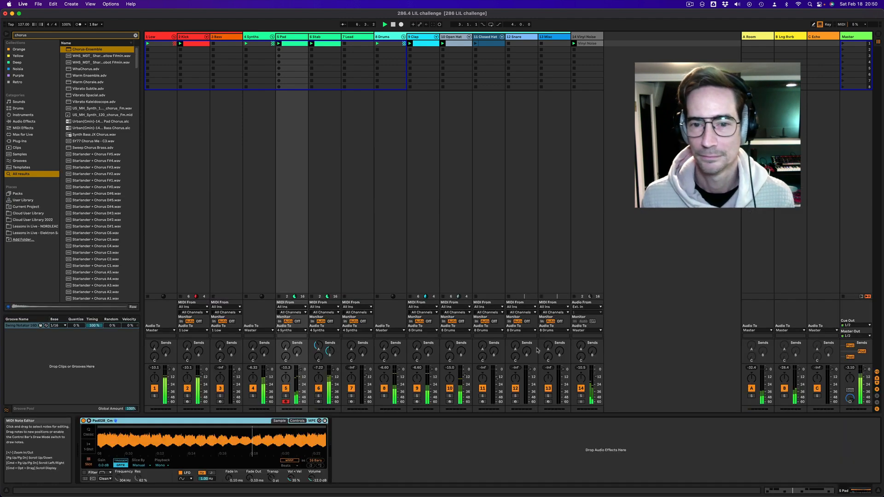
click(325, 269)
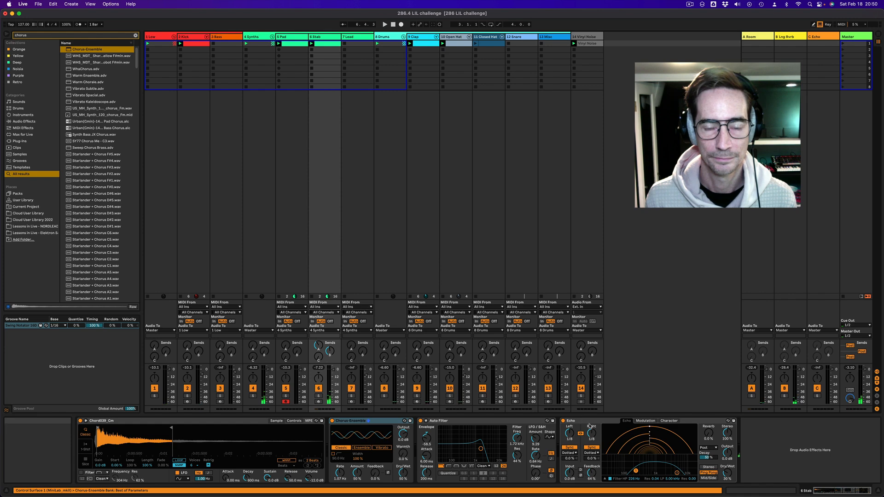
click(290, 242)
right_click(360, 434)
click(363, 435)
key(space)
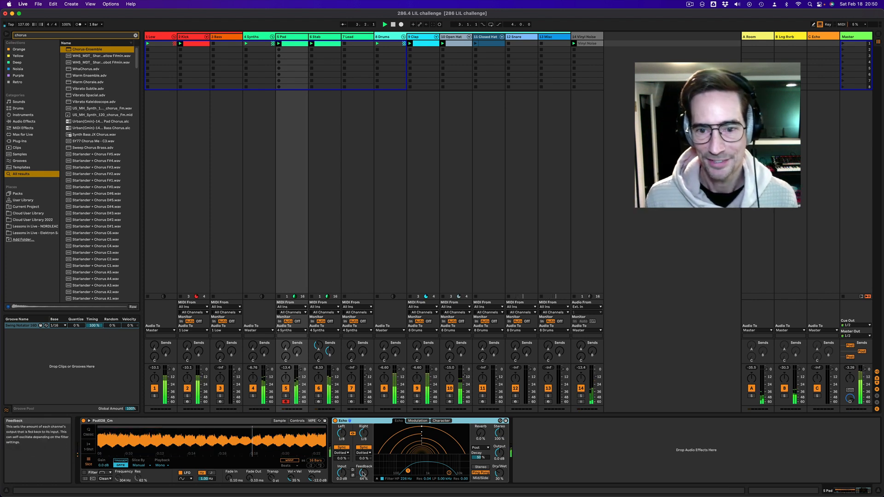
drag(363, 473, 364, 461)
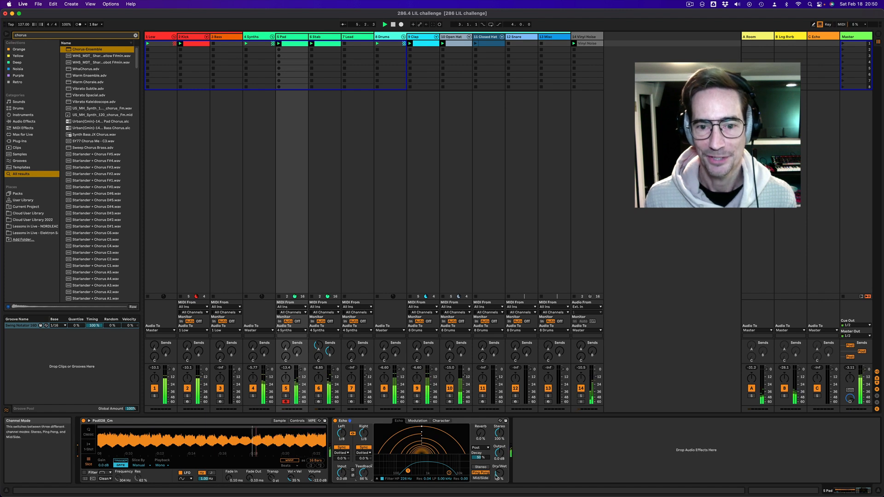
Set the Pad track's Echo dry/wet to 34 %, solo the track, and raise its Send B.
drag(499, 473, 500, 471)
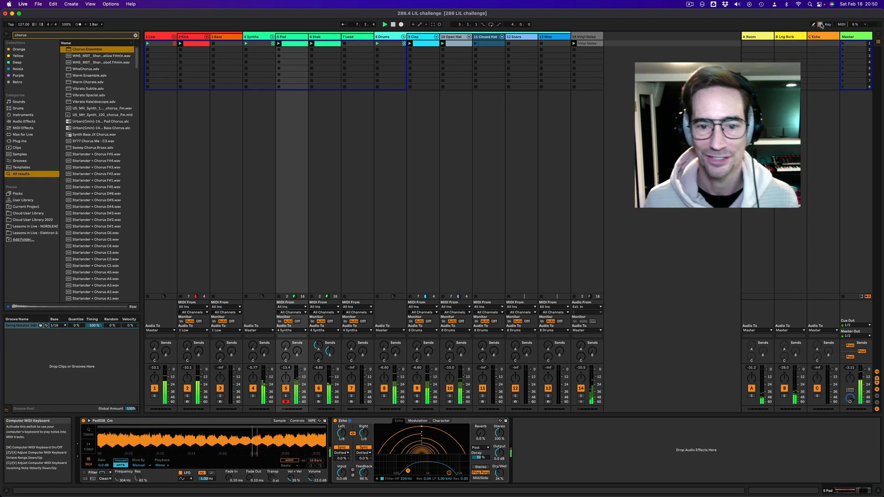
click(286, 396)
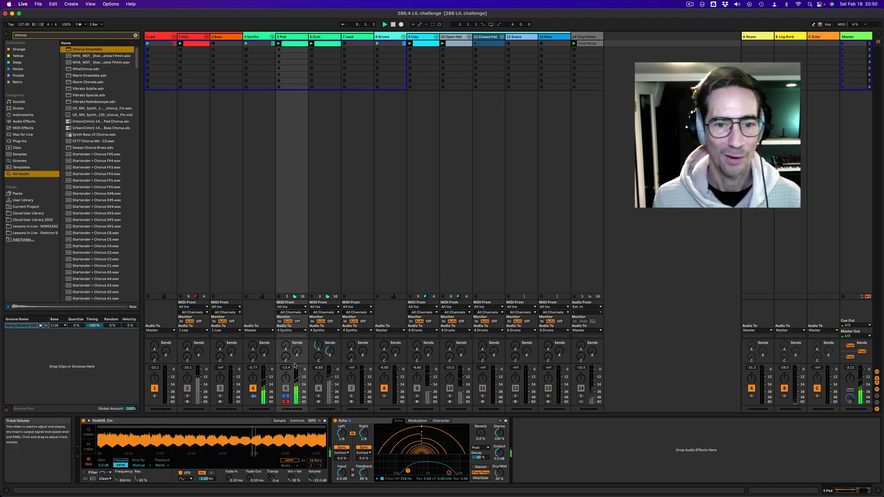
drag(299, 355, 298, 343)
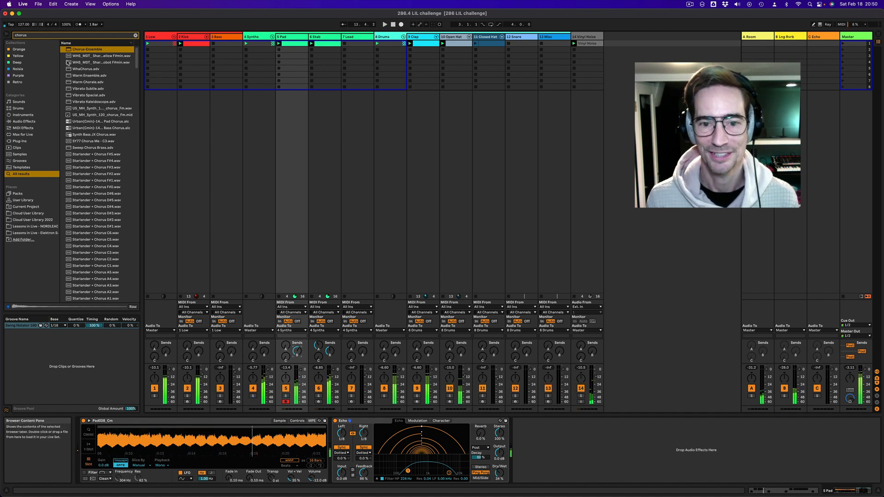
Add Chorus-Ensemble before the Echo on the Pad track and the EQStart preset after the Echo.
drag(69, 50, 336, 484)
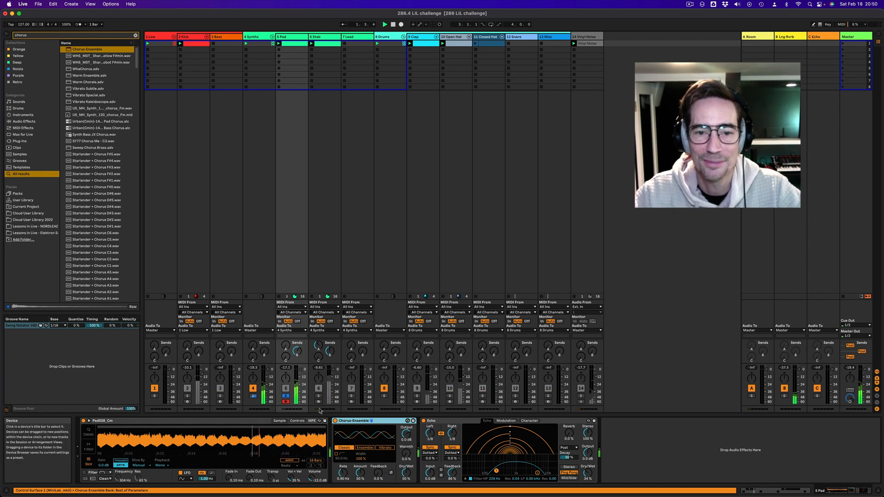
key(super+f)
text(eqs)
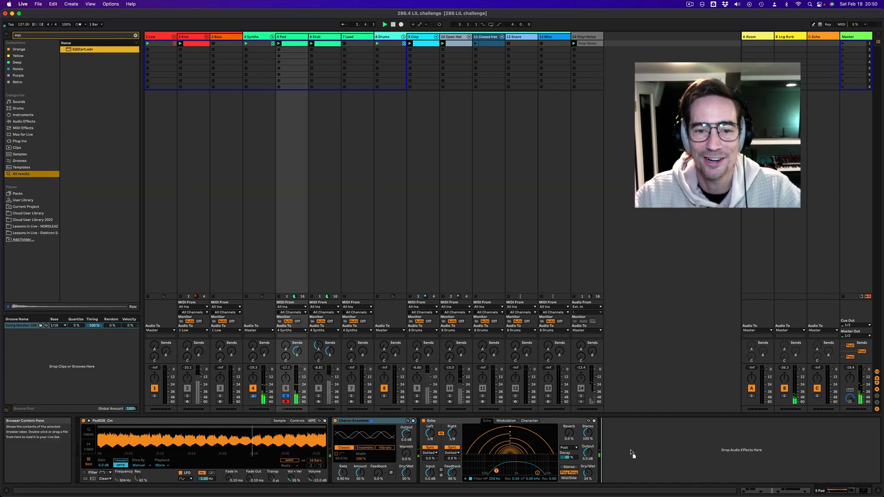
drag(631, 457, 631, 457)
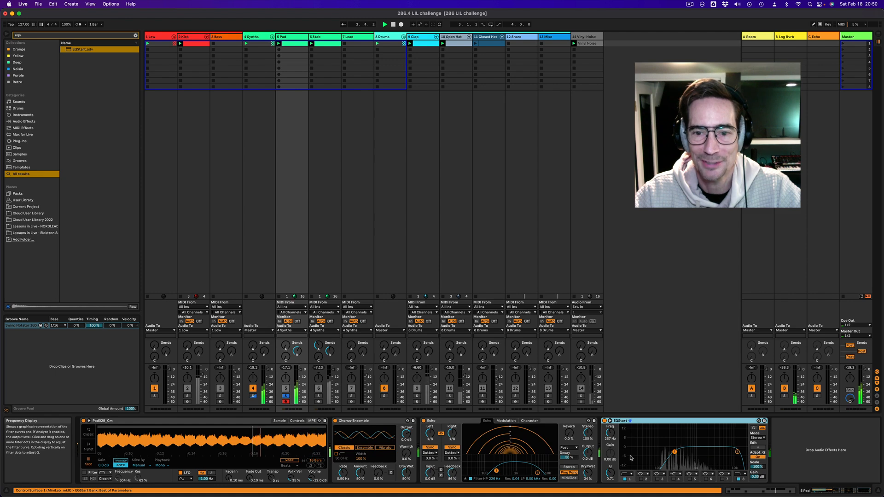
Check the Kickstart sidechain plug-in on the Synths group and close its window.
click(266, 232)
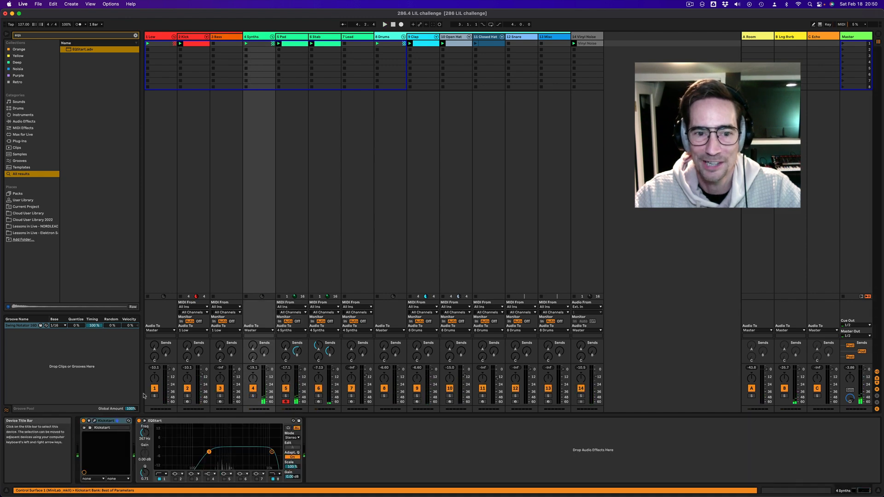
click(95, 421)
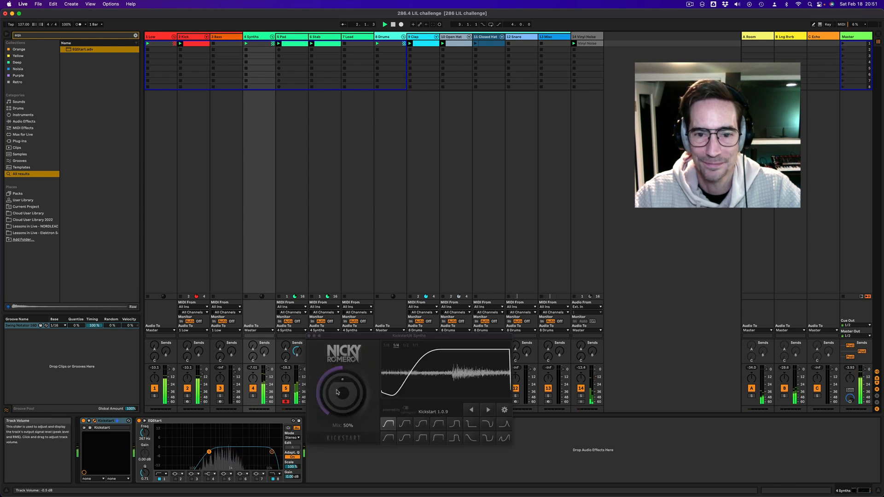
click(309, 336)
Raise the output volume of the Pad track's Simpler to -6.29 dB during playback.
click(290, 267)
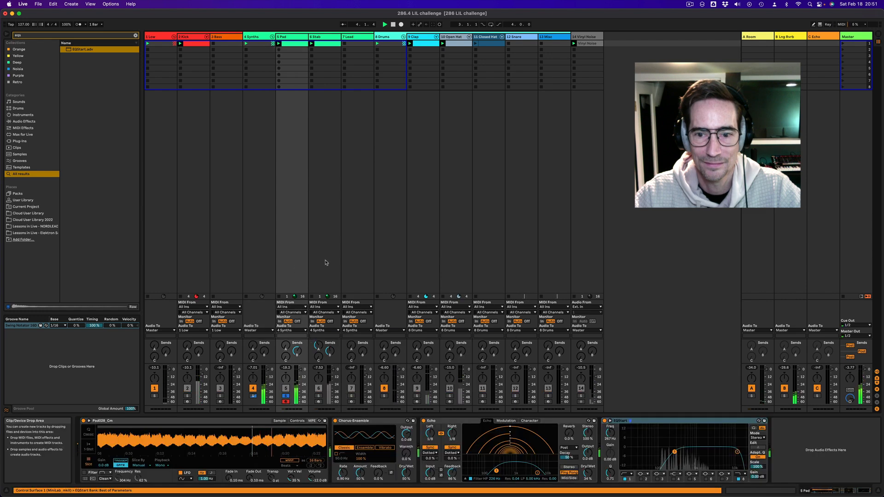
click(325, 263)
click(296, 263)
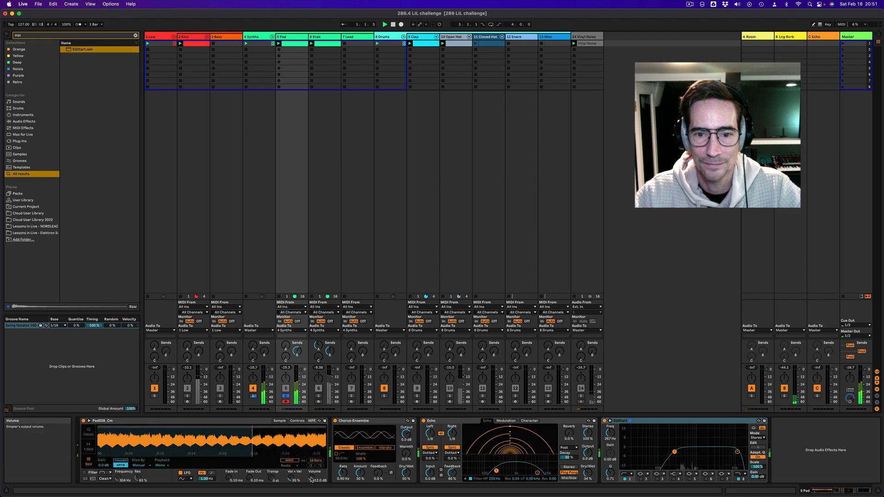
mouse_move(312, 480)
mouse_down()
mouse_move(312, 459)
mouse_move(312, 468)
mouse_up()
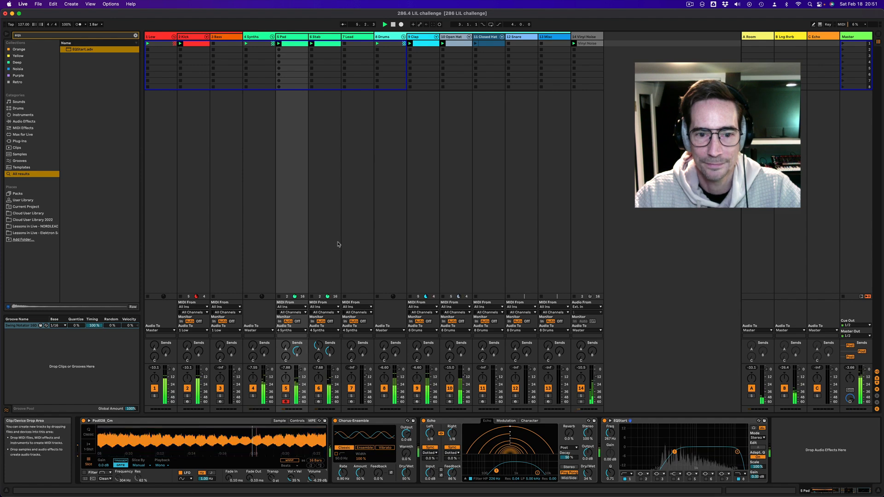
Search the browser for Arturia delay plug-ins with "arturia d".
key(super+f)
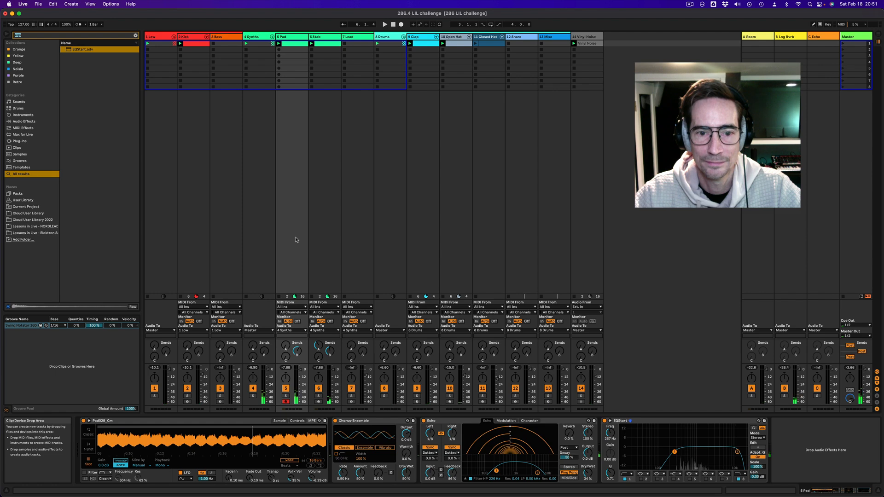
text(art dly)
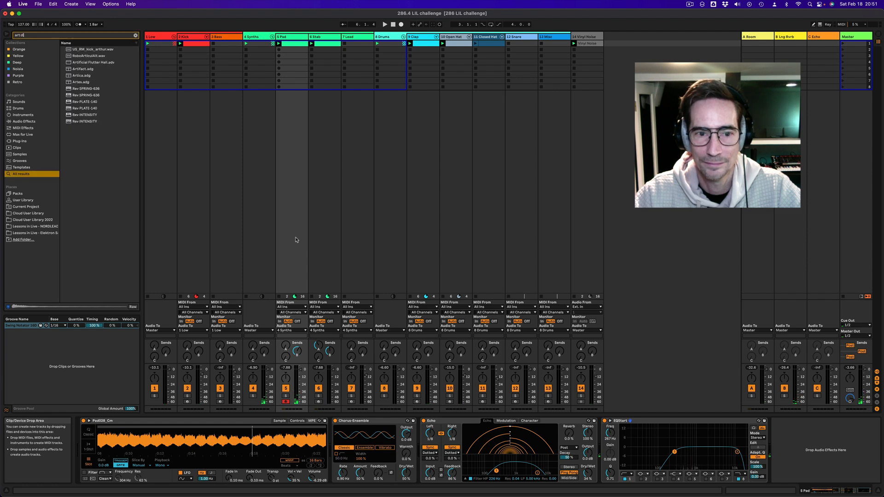
key(BackSpace)
key(BackSpace)
key(BackSpace)
key(BackSpace)
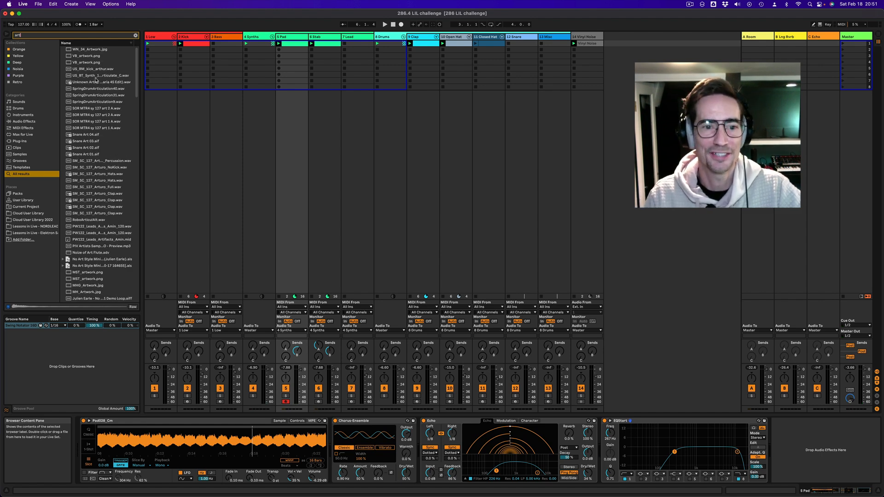
text(dl)
key(BackSpace)
key(BackSpace)
key(BackSpace)
text(uria dl)
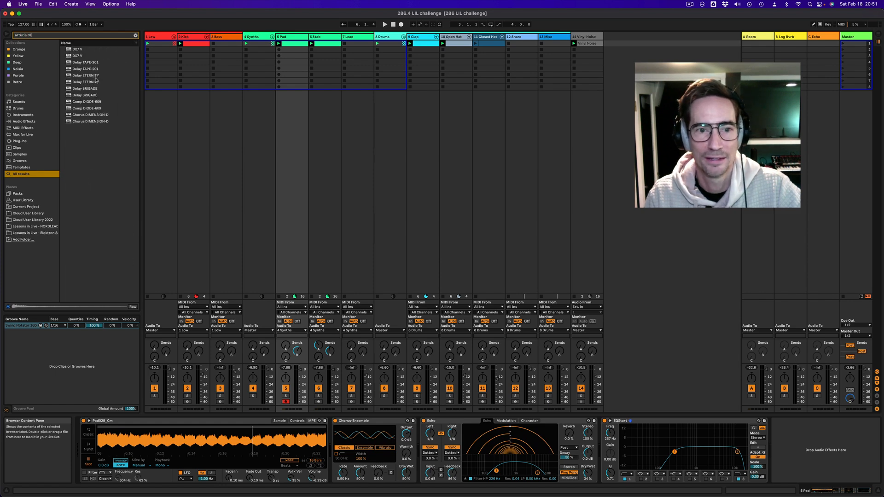
key(BackSpace)
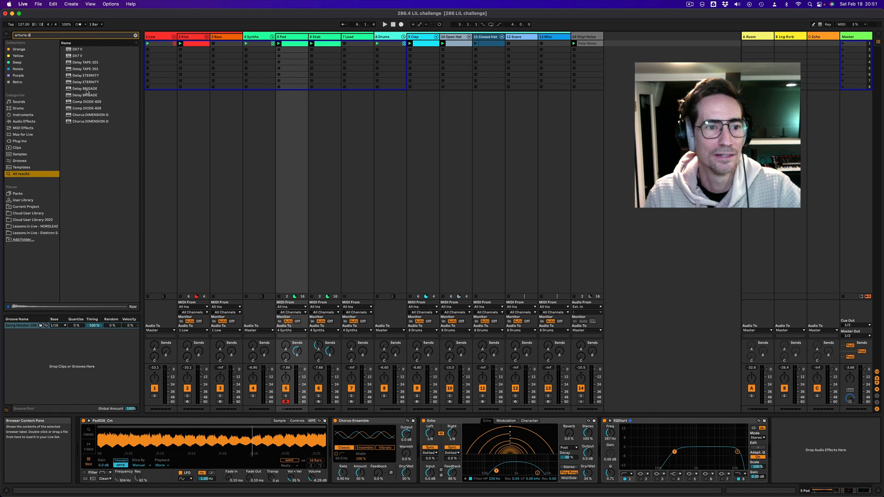
Insert Delay BRIGADE between Chorus-Ensemble and Echo on the Pad track and restart playback.
click(87, 90)
drag(86, 97, 413, 453)
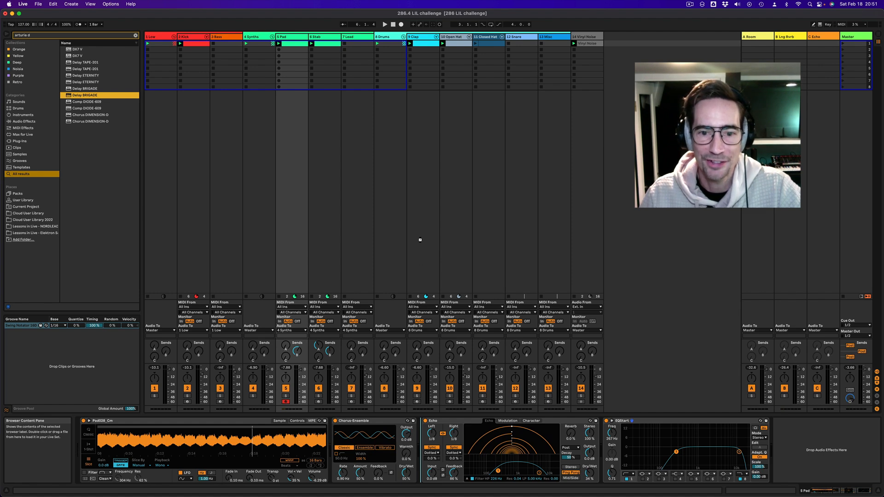
key(space)
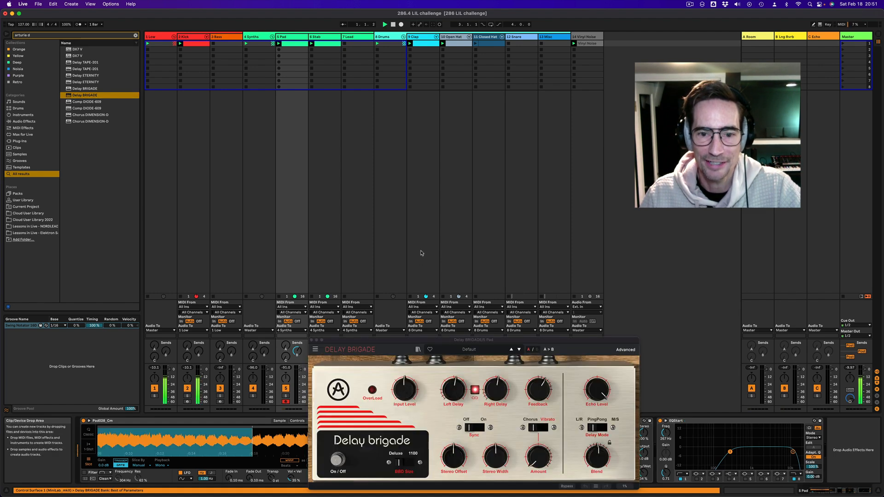
drag(424, 341, 433, 154)
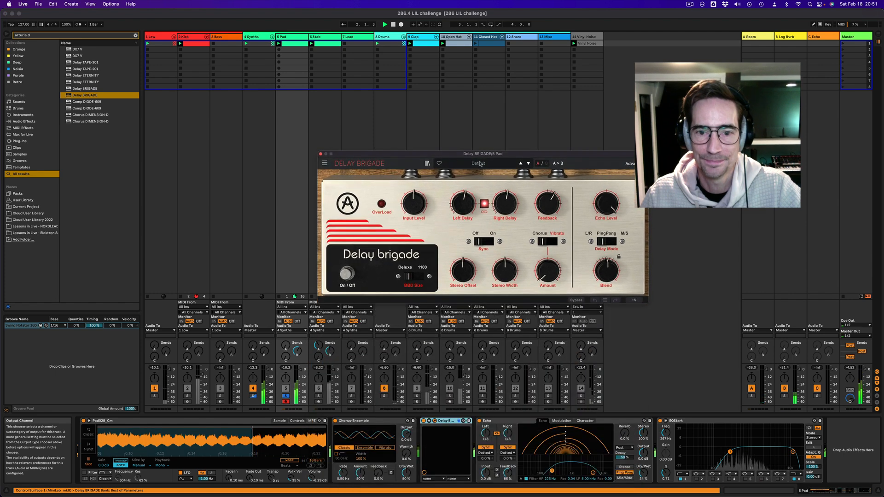
Load the Dub Wize preset in Delay BRIGADE, set its blend to 0.228, lower the echo level, and close the plug-in window.
click(479, 164)
mouse_move(472, 185)
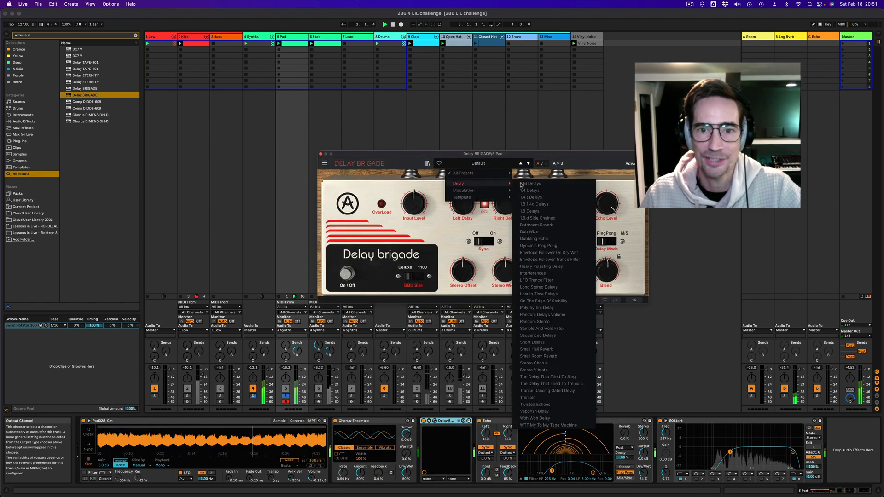
click(534, 232)
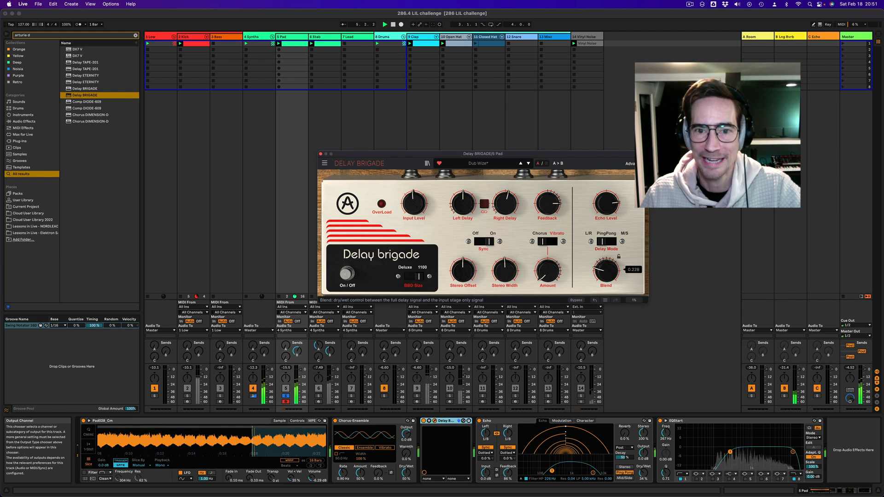
drag(607, 203, 606, 217)
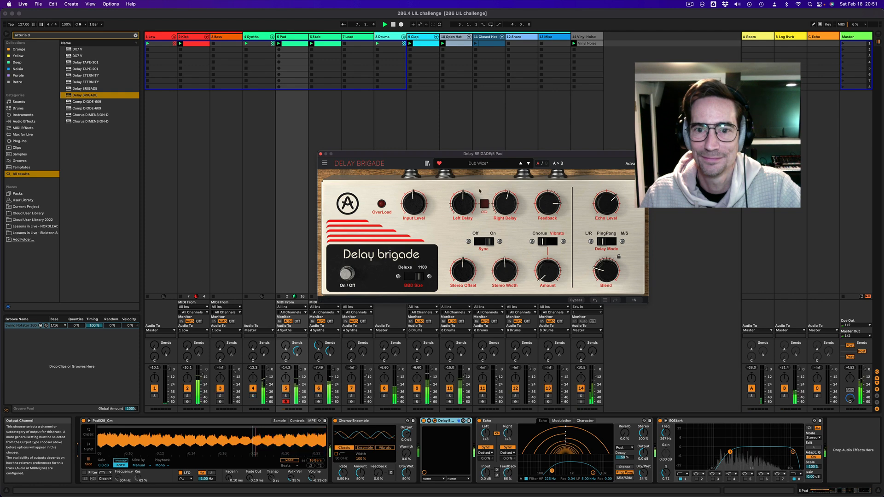
click(321, 155)
On the Stab track, adjust the Auto Filter's envelope amount and lower the filter frequency to 906 Hz.
click(316, 178)
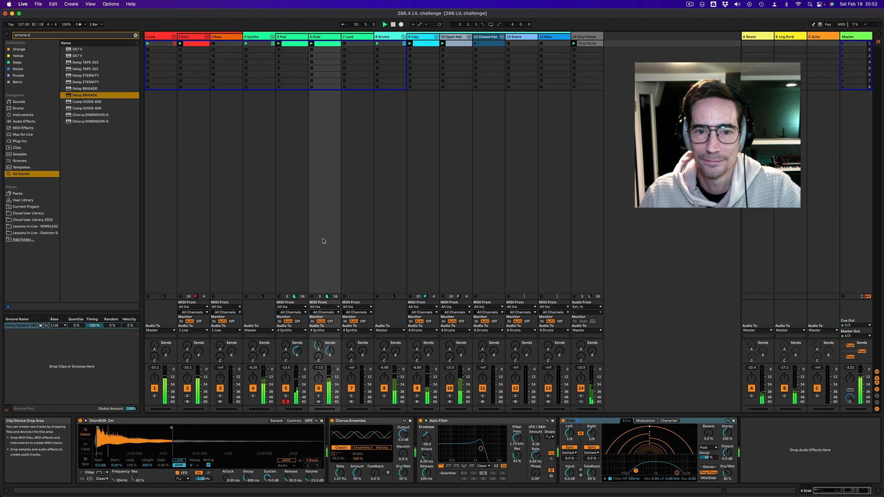
drag(426, 440, 427, 393)
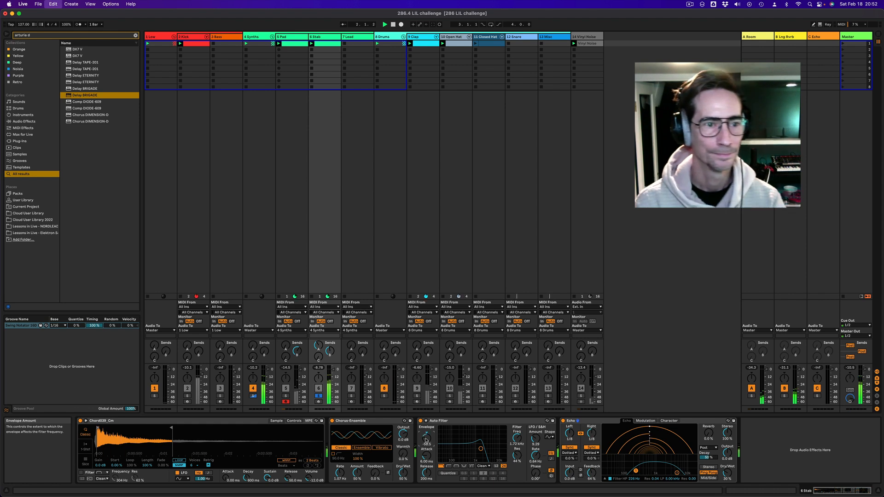
key(space)
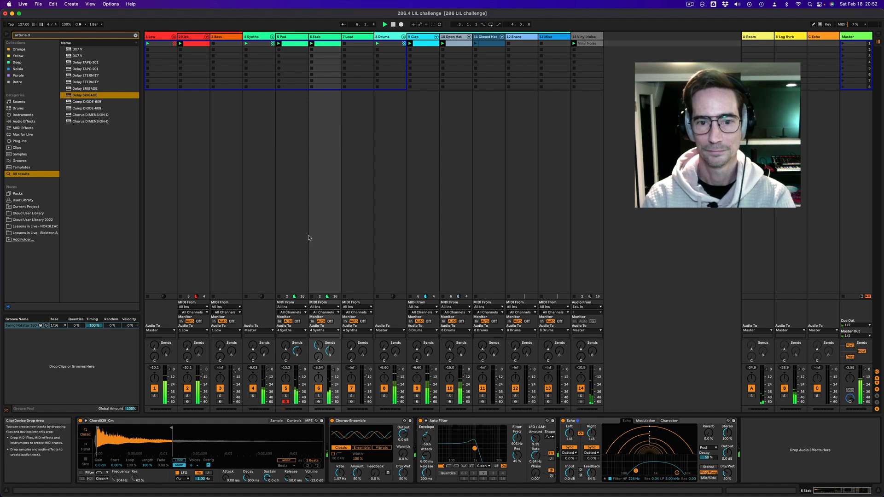
Arm the Lead track, play a part along with the beat, and capture it as a MIDI clip.
click(346, 236)
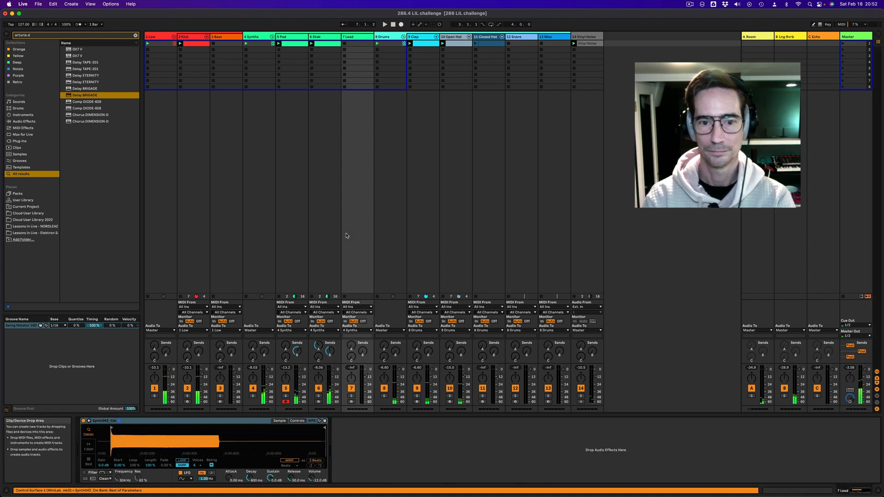
click(352, 402)
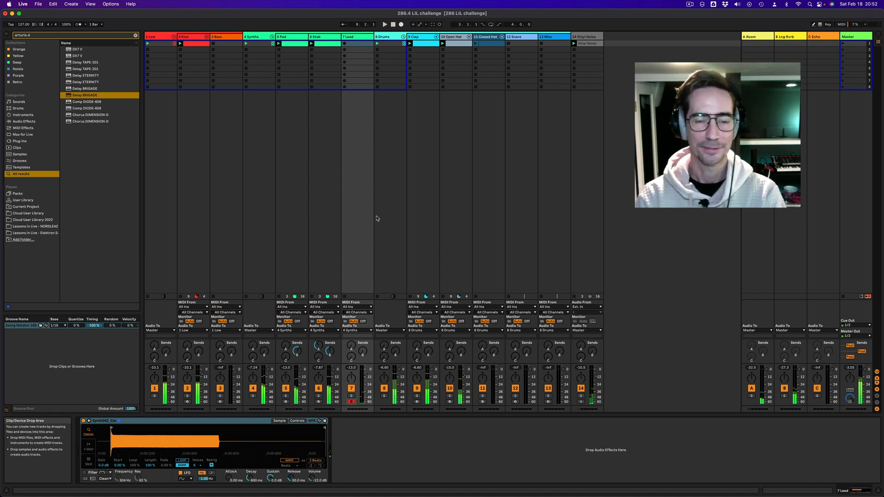
click(433, 25)
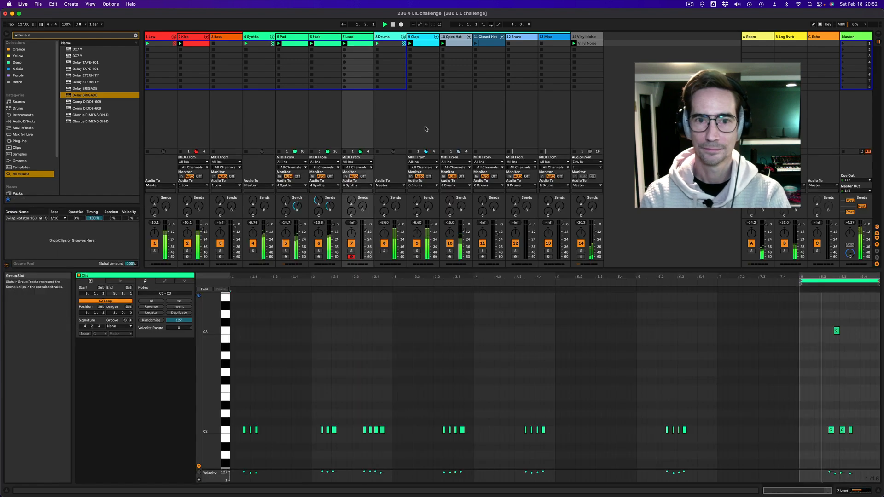
Extend the lead clip's loop to cover the last two bars and crop the clip to it.
drag(800, 282, 718, 285)
right_click(749, 308)
click(756, 332)
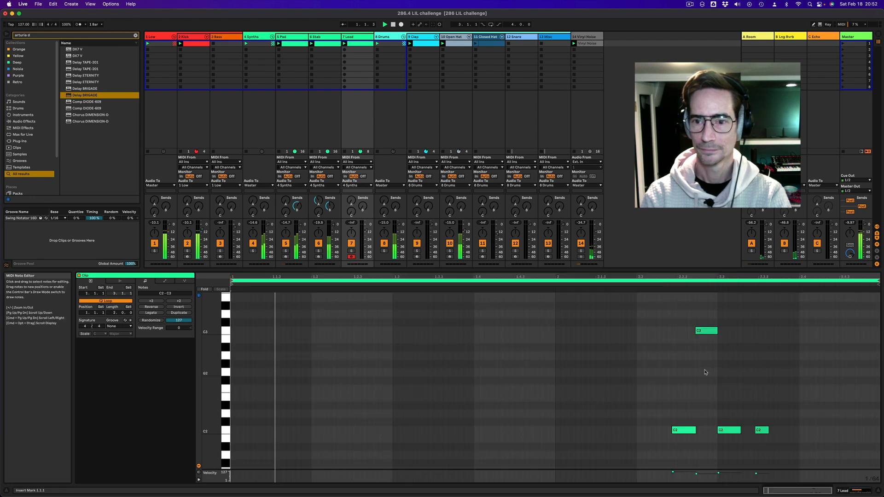
Set the lead clip's grid to 1/16 and apply the Swing Notator 16D groove.
right_click(684, 373)
click(732, 338)
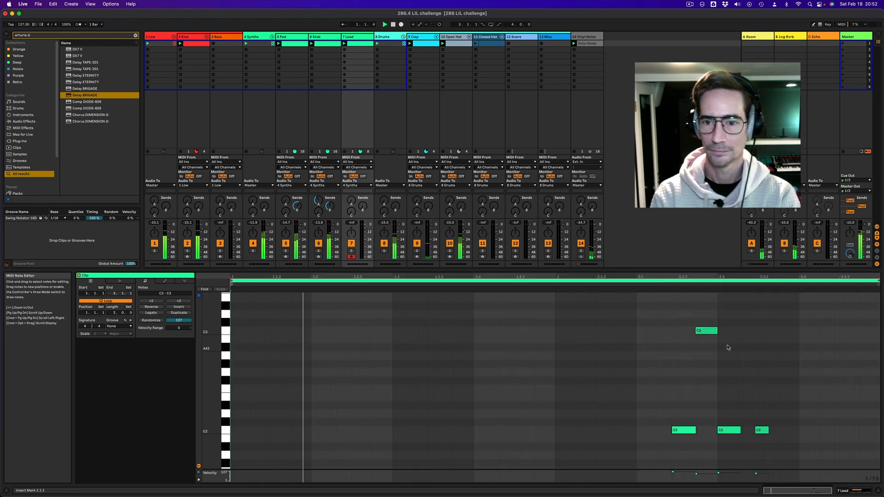
click(119, 326)
click(120, 335)
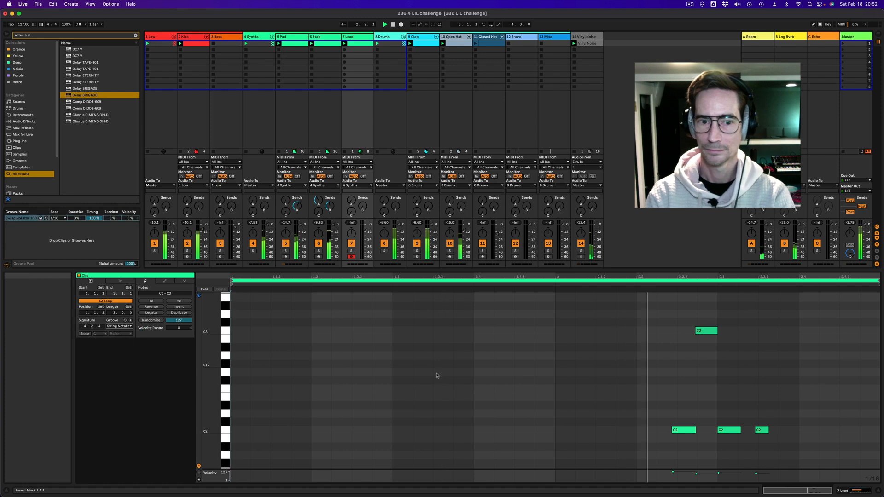
Quantize all notes in the lead clip and restart playback.
click(705, 331)
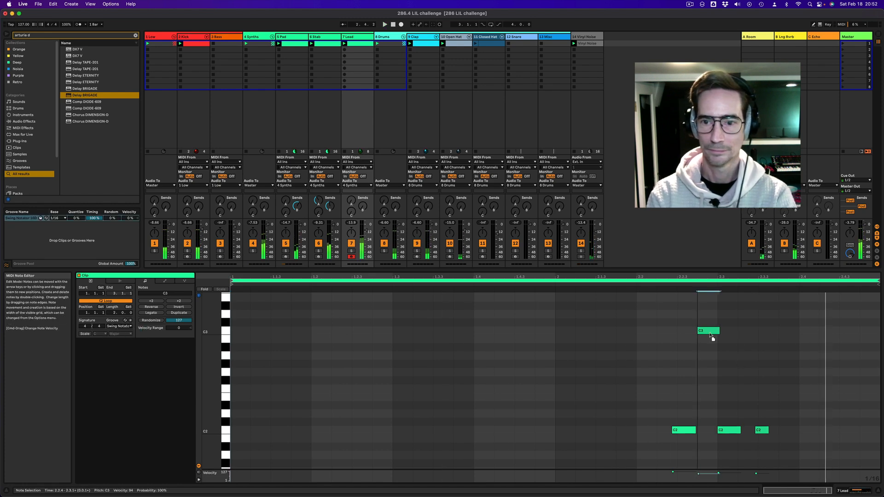
key(super+a)
key(super+u)
key(space)
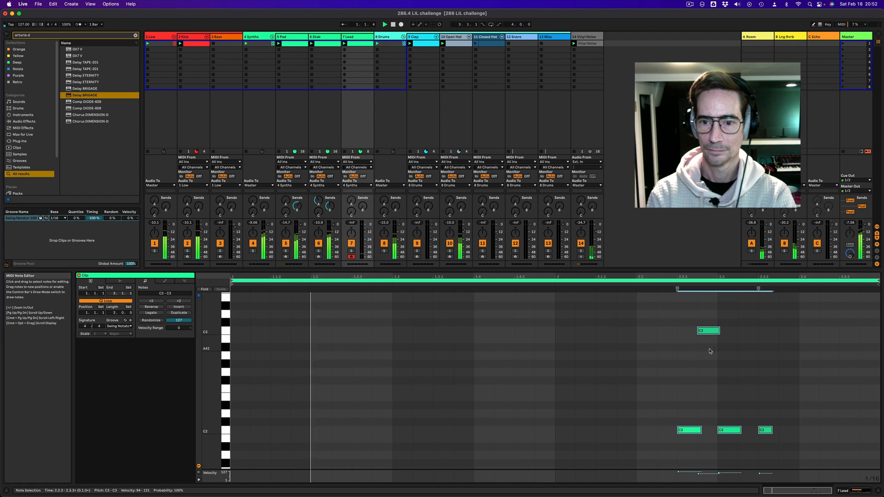
Move the last C2 note of the lead clip to 2.3.2.
double_click(726, 430)
double_click(726, 430)
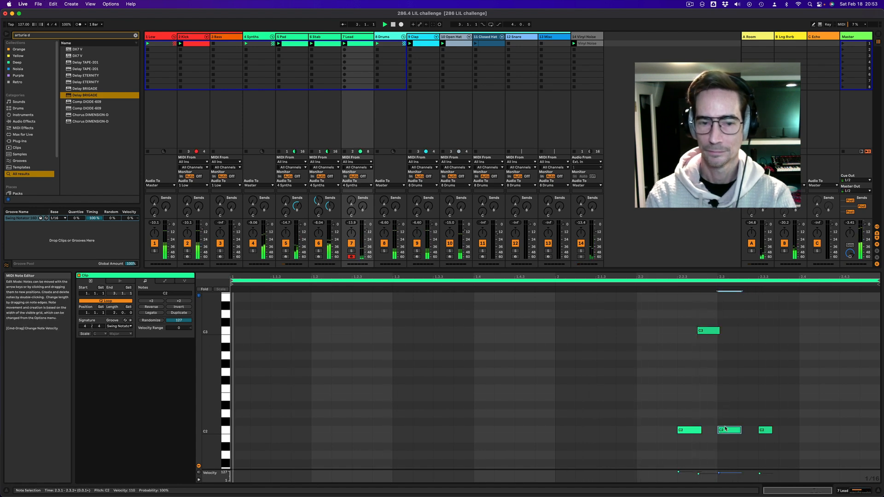
click(739, 363)
drag(767, 433, 752, 438)
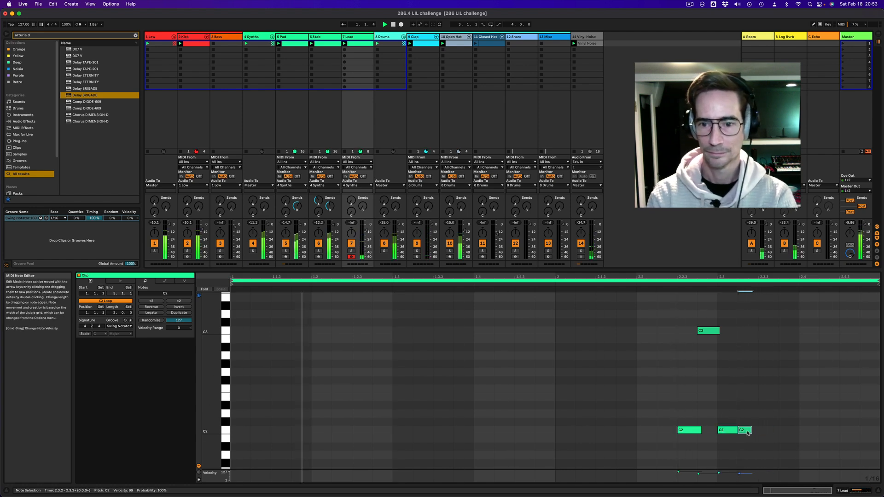
Add a C3 note at 2.1.1 in the lead clip, move it to 2.1.3 and restart playback.
key(b)
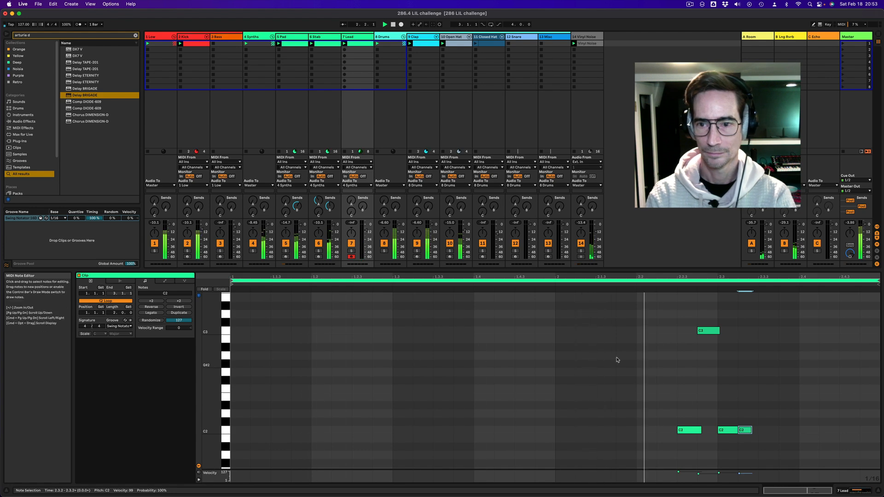
click(571, 330)
key(b)
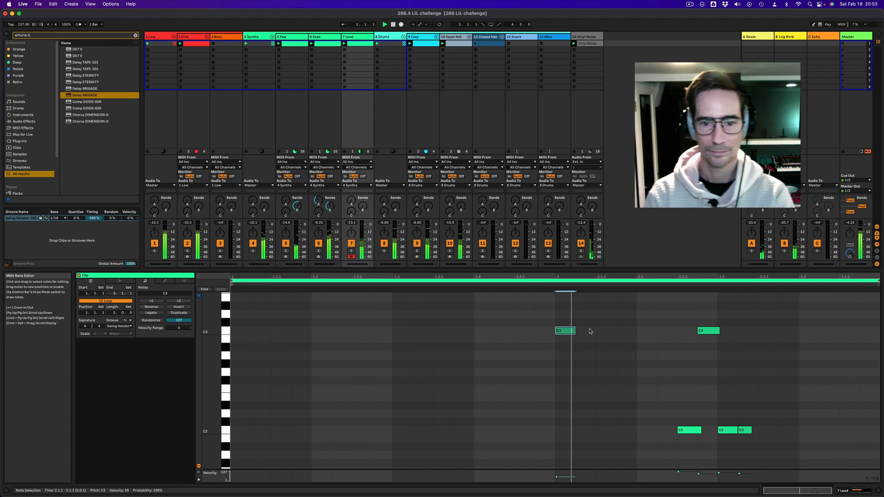
drag(571, 331, 619, 333)
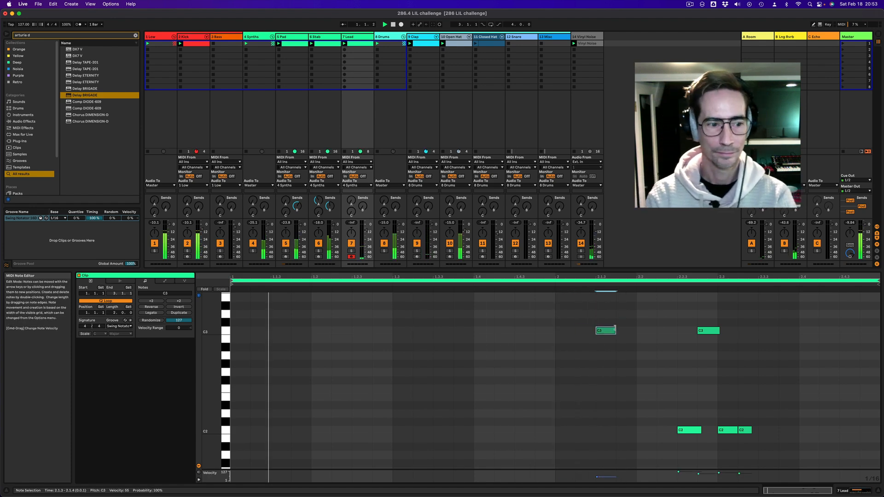
key(space)
key(space)
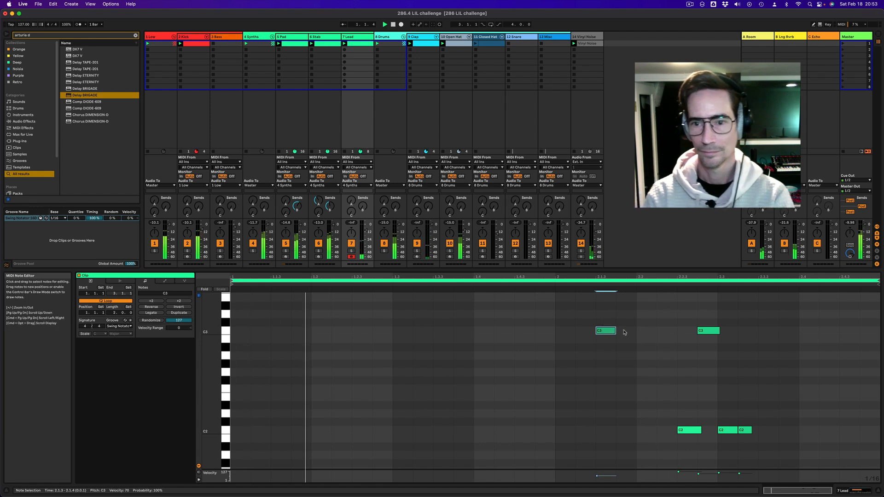
Move the new C3 note to 2.1.4 and transpose it down two semitones to A#2.
drag(613, 333, 625, 333)
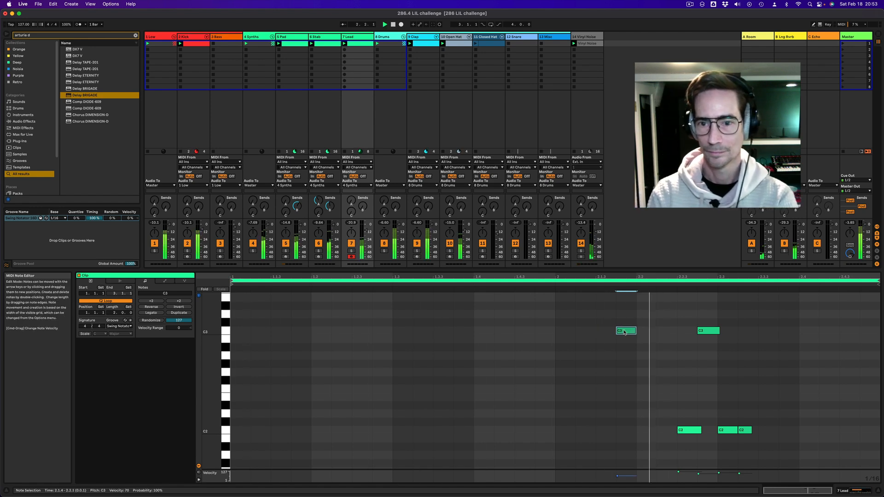
key(Down)
key(Down)
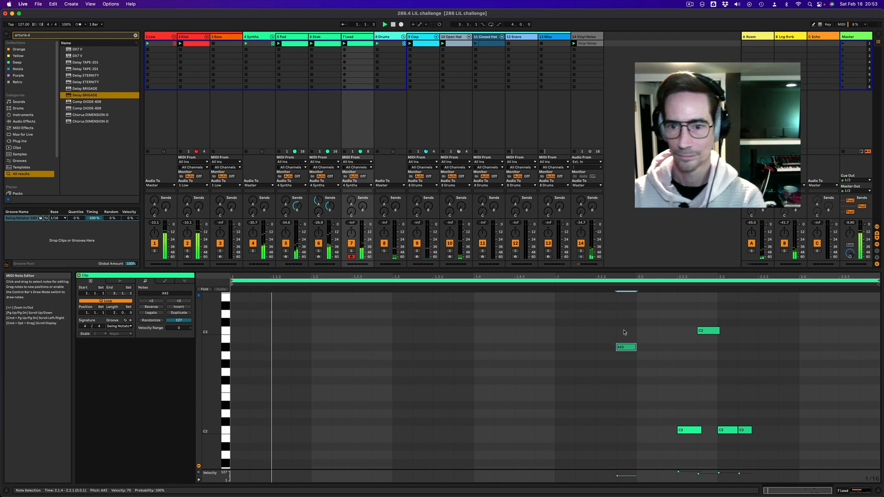
Turn on scale highlighting for the lead clip and set the scale to C Minor.
click(104, 334)
click(114, 336)
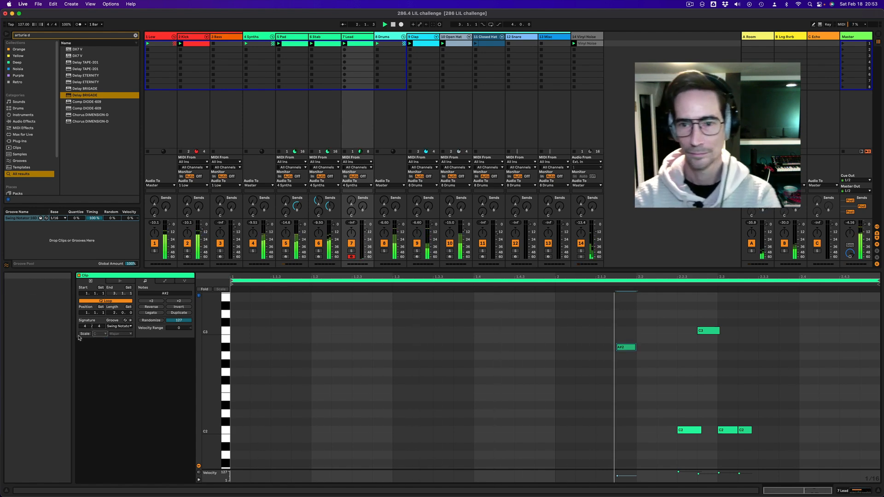
click(85, 334)
click(100, 334)
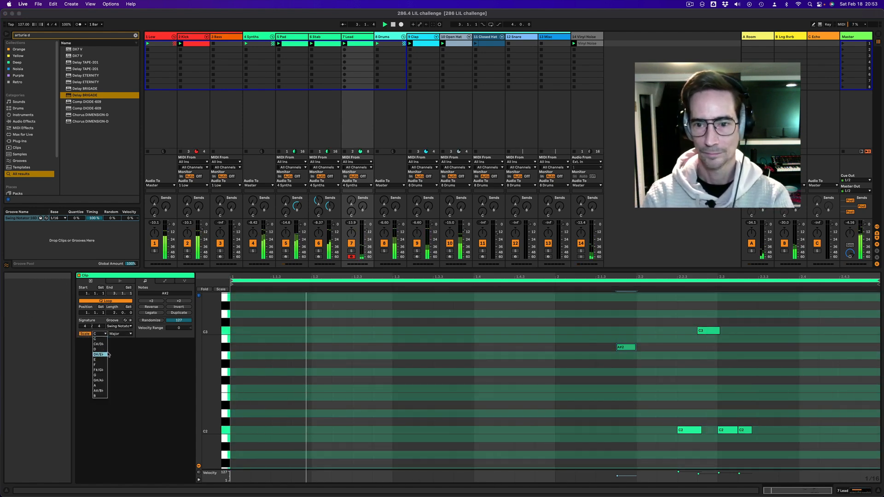
click(119, 334)
click(118, 335)
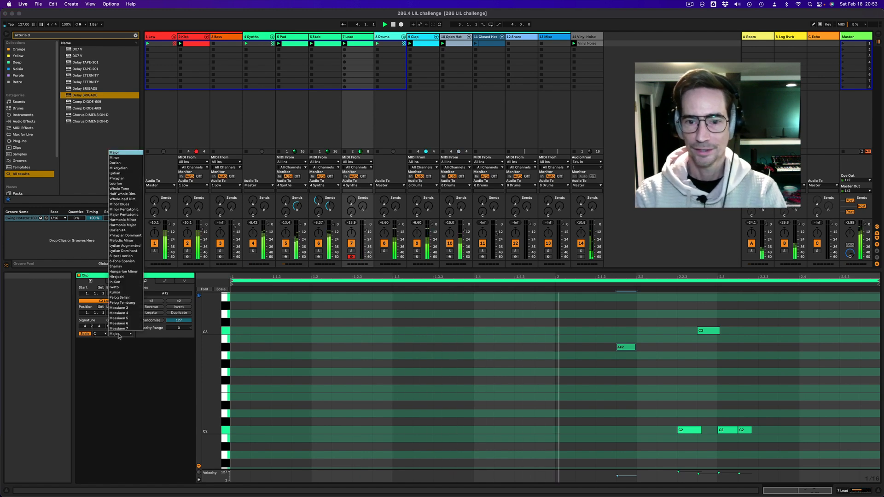
click(114, 158)
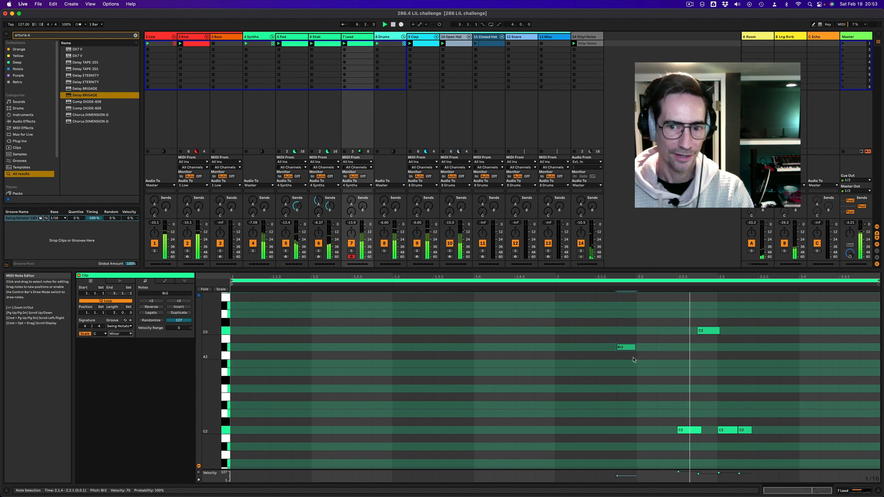
Move the B♭2 note to 2.1.2 and add an E♭2 note at 1.4.4 in the lead clip.
drag(627, 348, 599, 350)
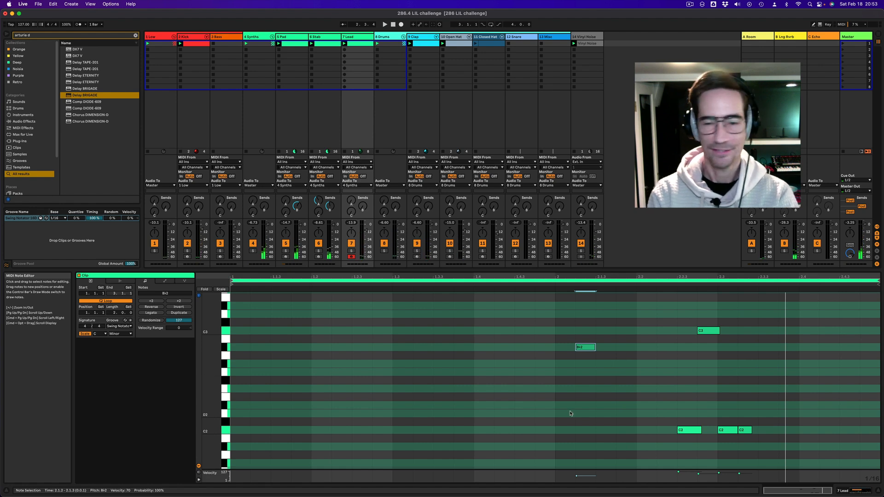
key(b)
click(572, 429)
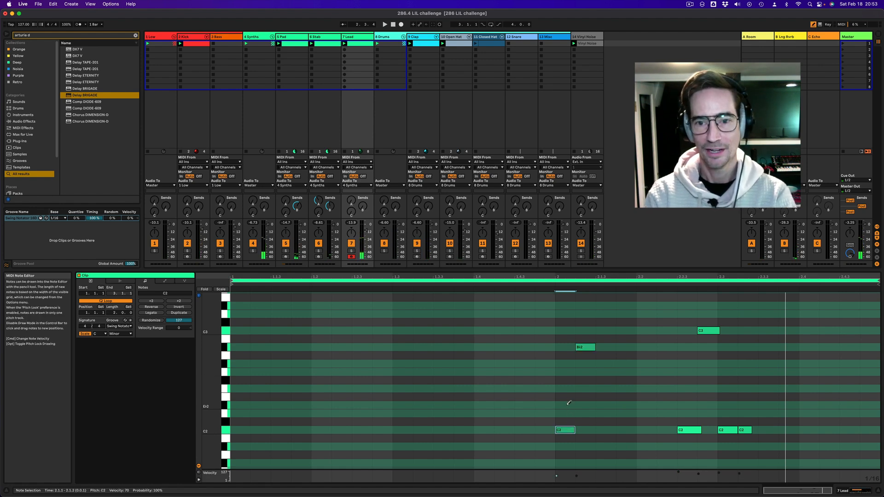
click(570, 428)
key(space)
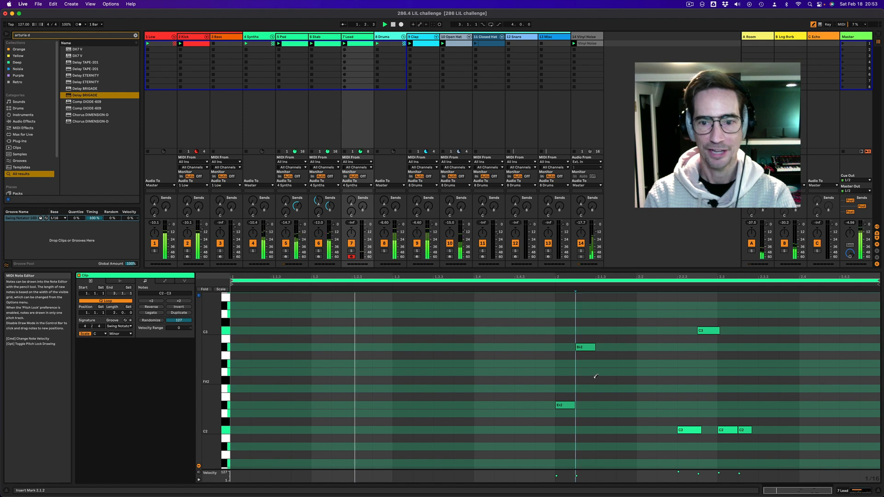
drag(571, 406, 566, 403)
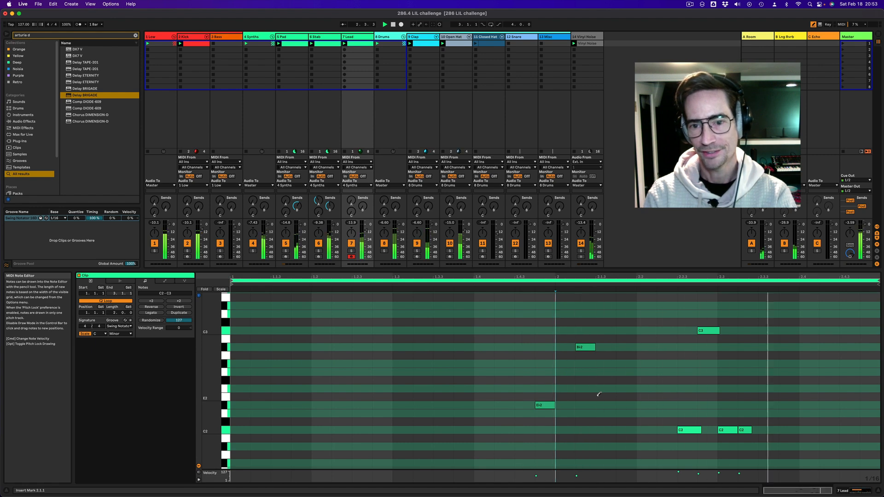
Move the first C2 note to 2.2.2 and shorten the C2 note at 2.3.1.
key(b)
drag(687, 435, 666, 434)
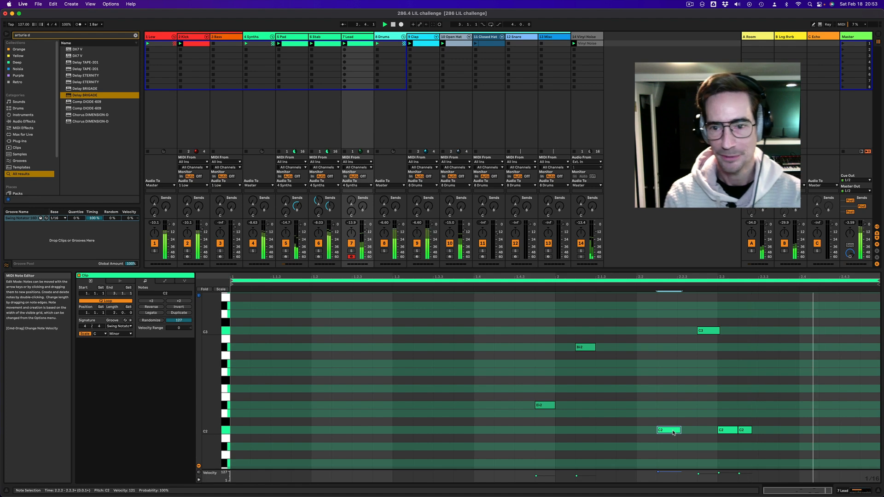
click(742, 431)
click(735, 430)
drag(748, 431, 748, 431)
key(space)
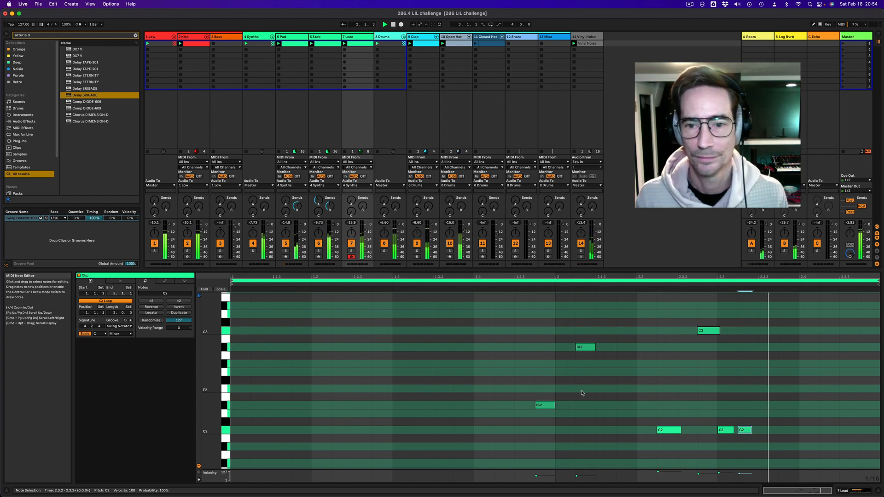
Move the last C2 note to 2.3.3 and add an E♭2 note at 2.3.2.
drag(750, 431, 771, 431)
key(space)
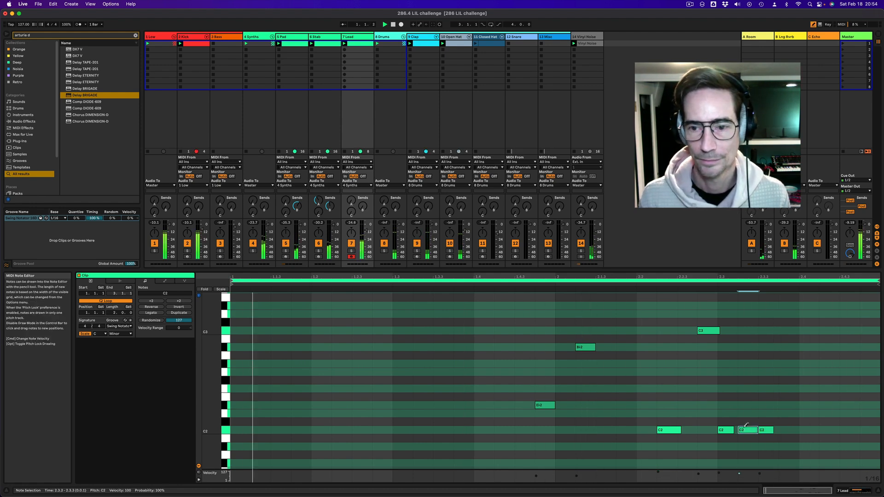
double_click(746, 422)
key(Up)
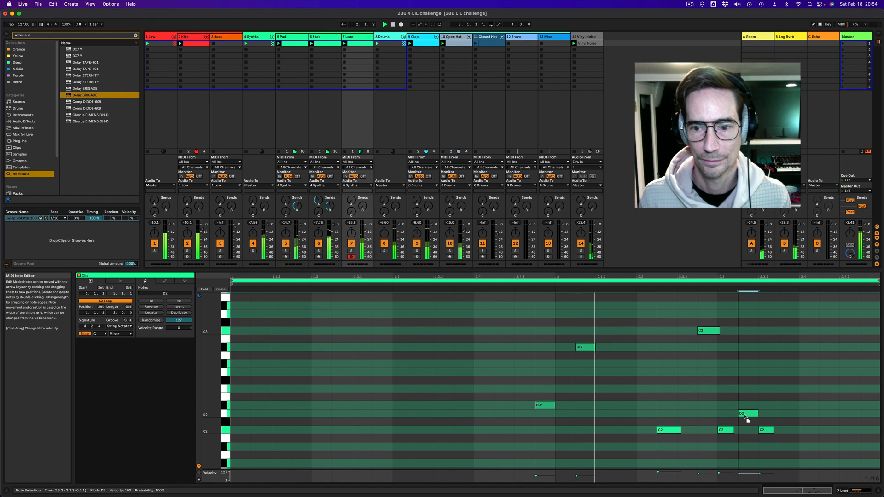
drag(746, 417, 748, 405)
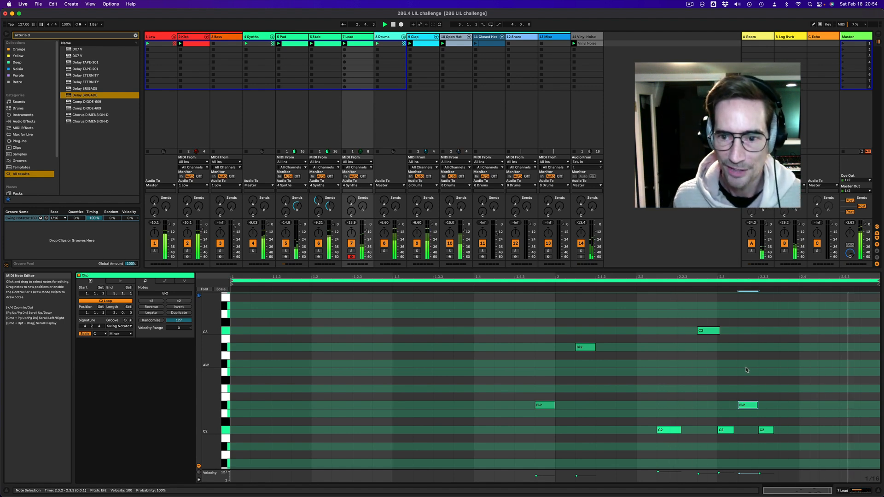
Lengthen the C2 note at 2.3.1 to slightly past 2.3.2 and solo the Lead track.
drag(734, 430, 741, 429)
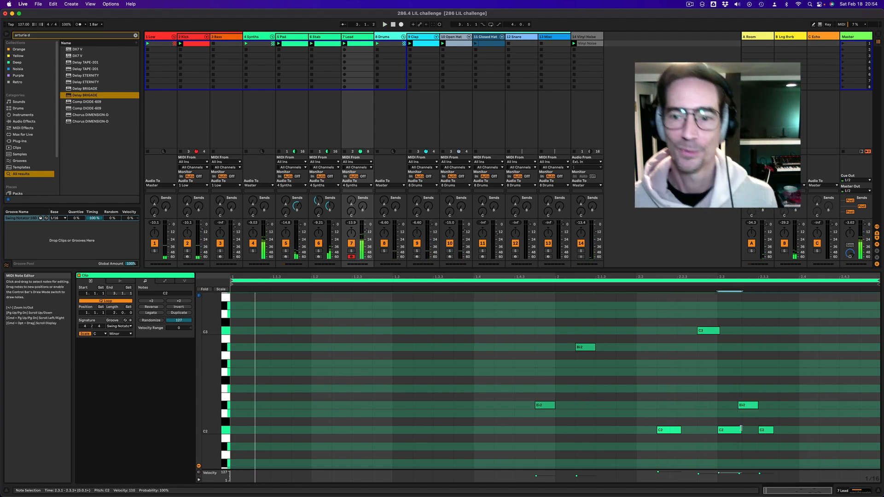
click(685, 285)
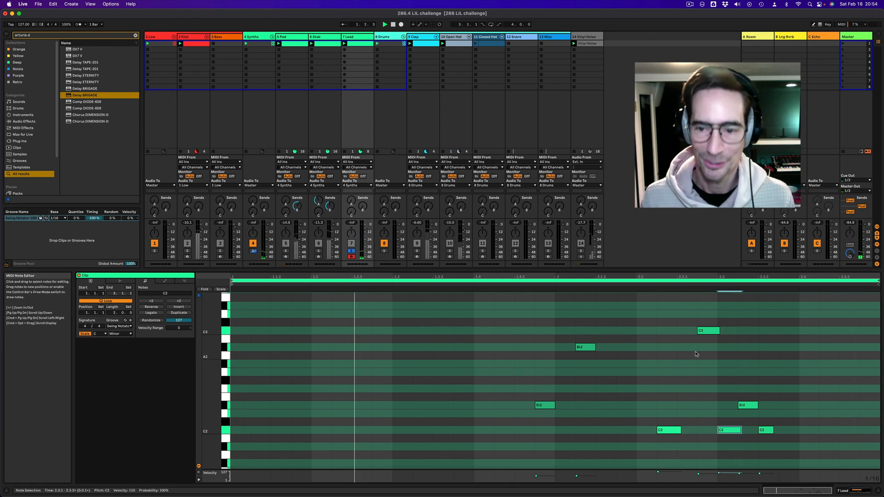
Set the lead instrument's glide mode to Portamento with a time of 122 ms.
key(shift+Tab)
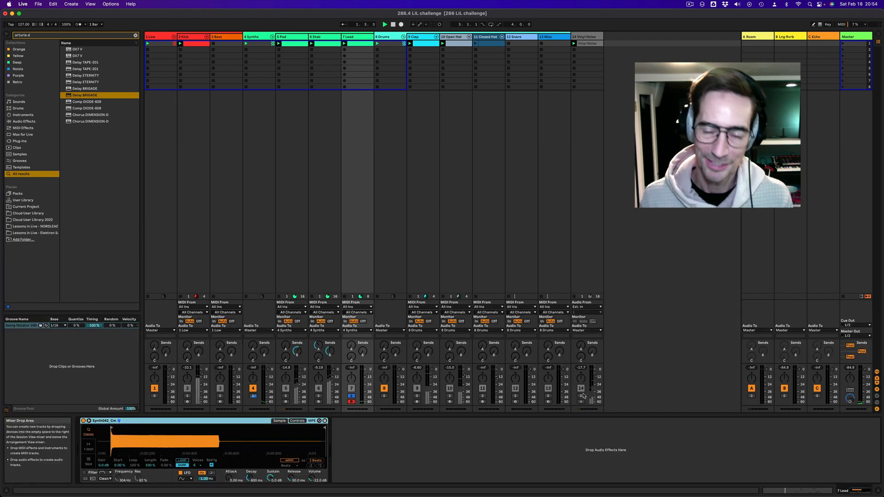
click(296, 421)
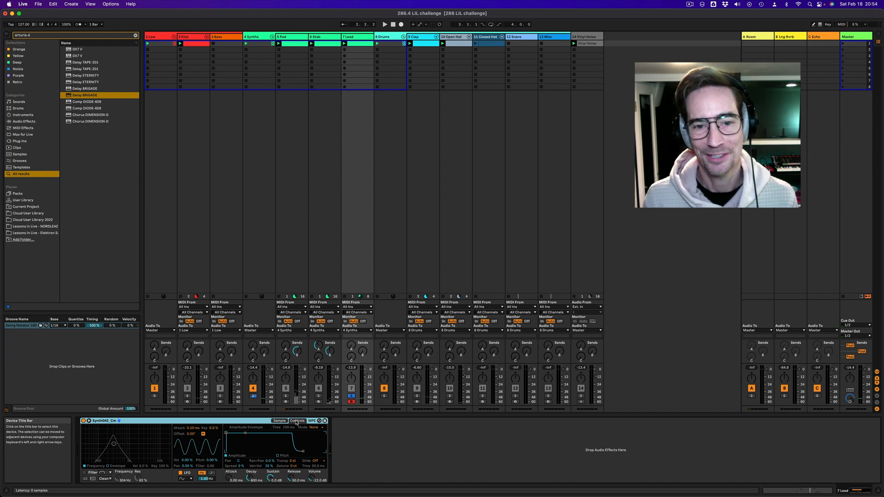
click(316, 461)
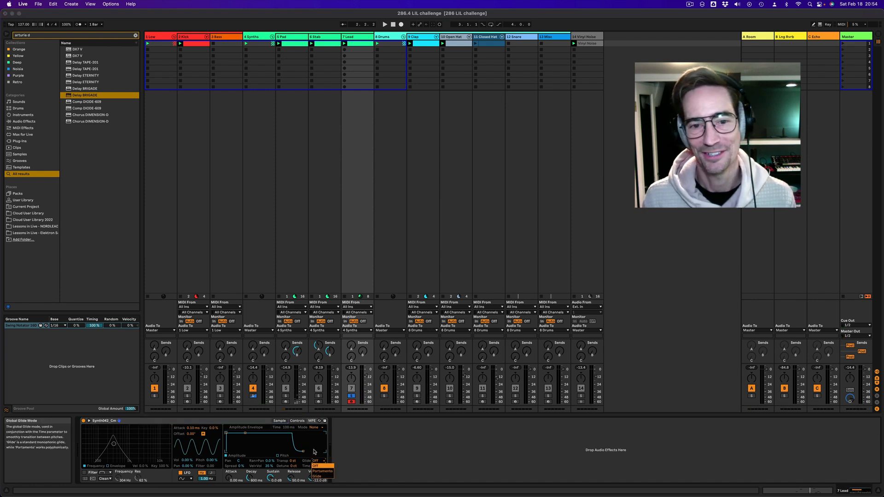
click(323, 471)
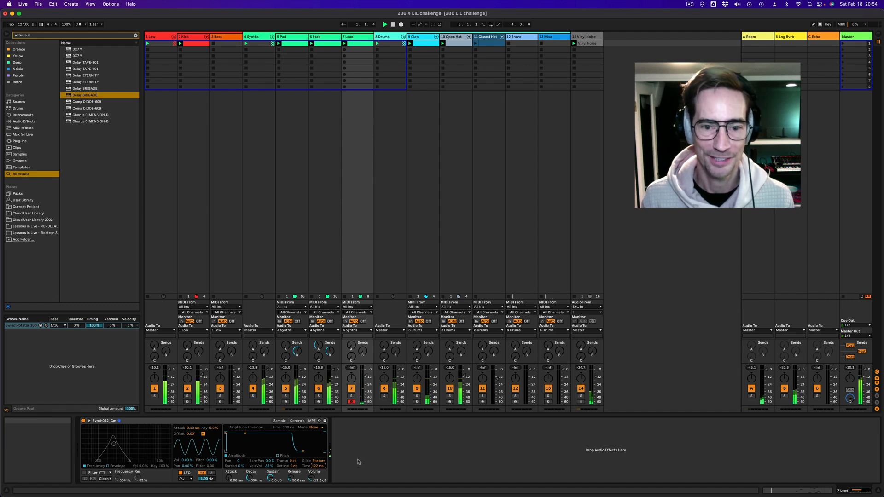
Copy the Echo effect from the Stab track onto the Lead track after its instrument.
click(331, 274)
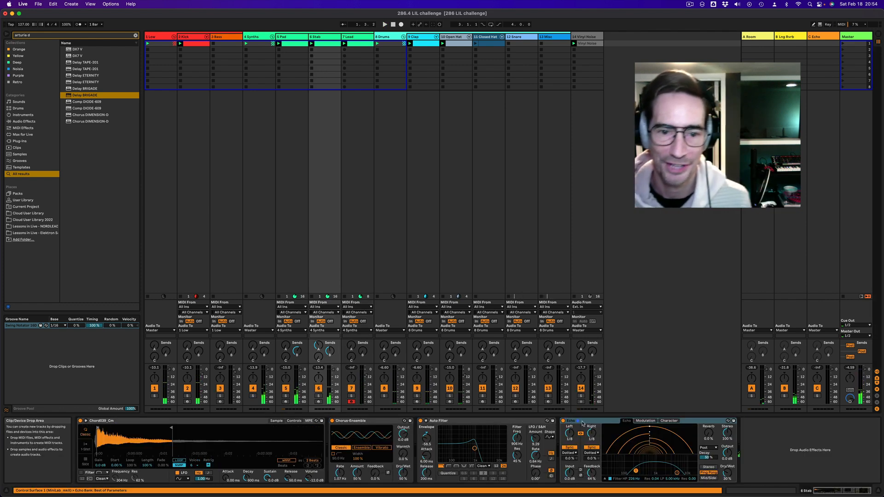
click(687, 421)
drag(357, 279, 357, 278)
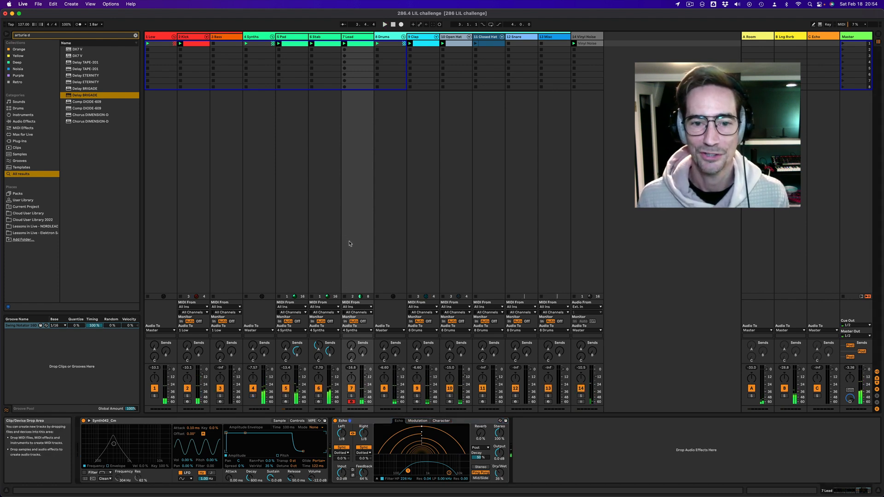
Capture the MIDI just played on the Bass track into a new clip.
click(229, 227)
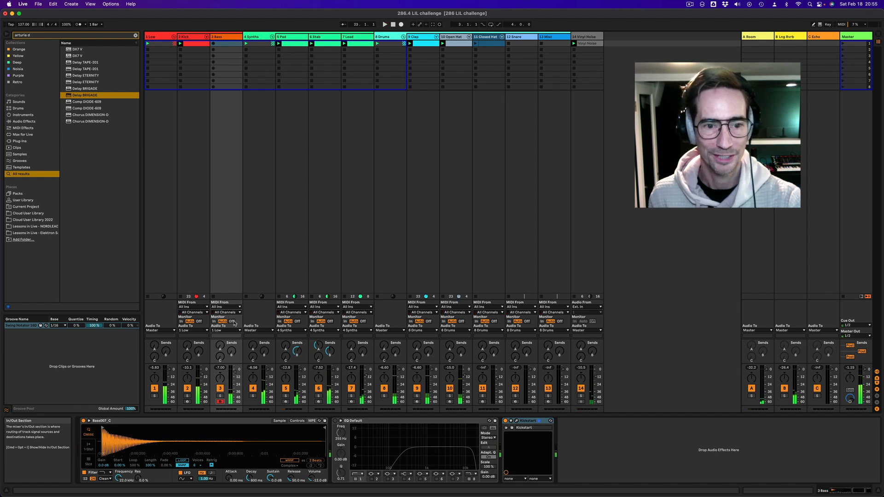
click(433, 24)
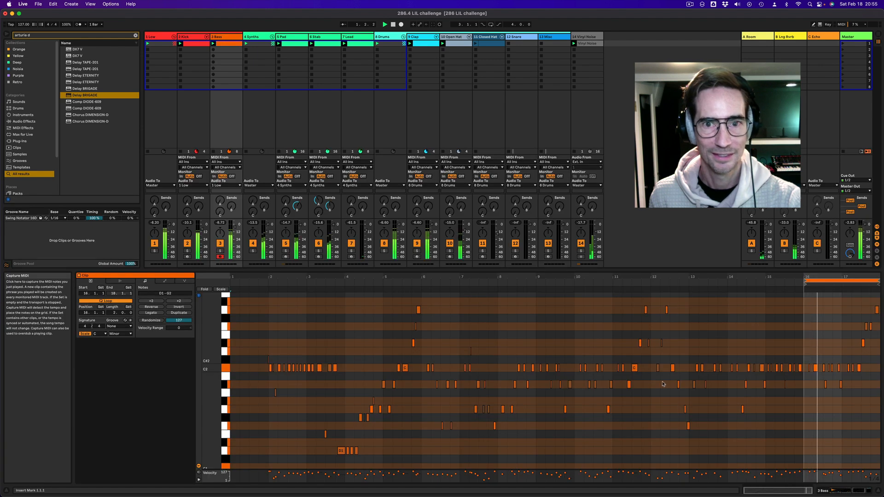
right_click(819, 341)
click(821, 312)
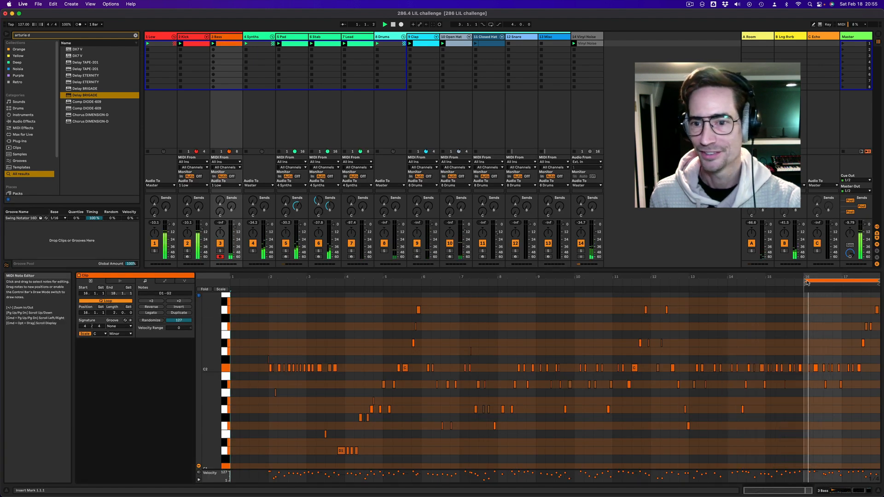
Extend the bass clip's loop to cover bars 14 to 17, crop the clip to it and restart playback.
drag(806, 282, 727, 283)
right_click(759, 311)
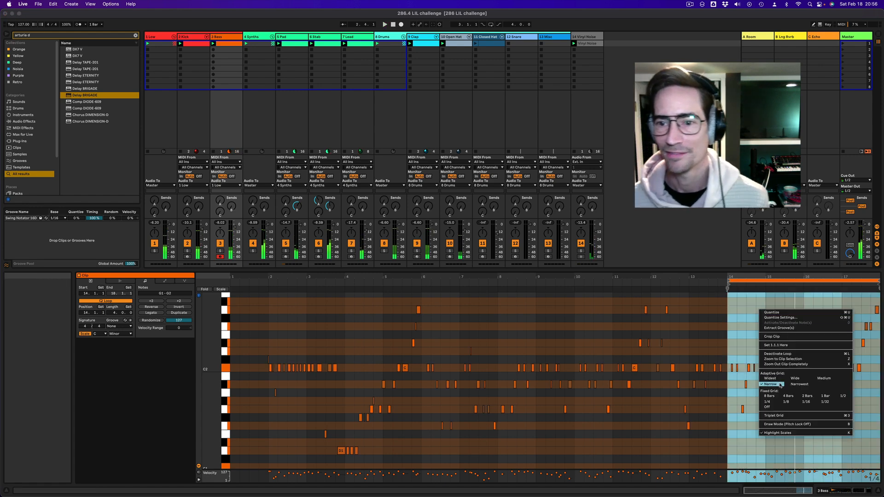
click(798, 337)
key(space)
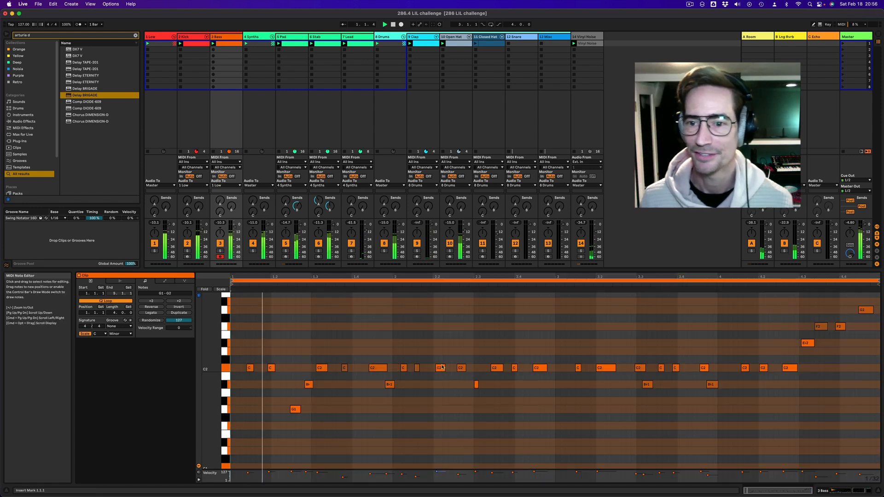
Quantize all bass clip notes to a 1/16 grid and apply the Swing Notator 16D groove.
right_click(477, 329)
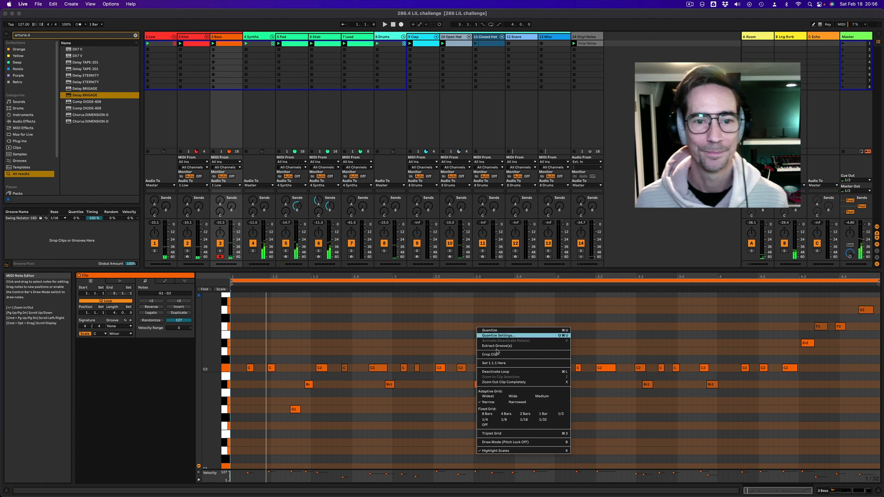
click(524, 418)
key(super+a)
key(super+u)
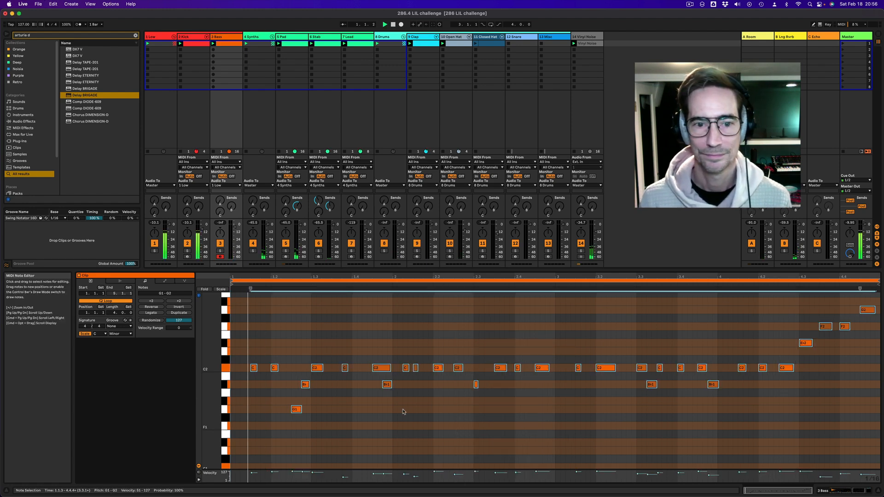
click(116, 326)
click(122, 337)
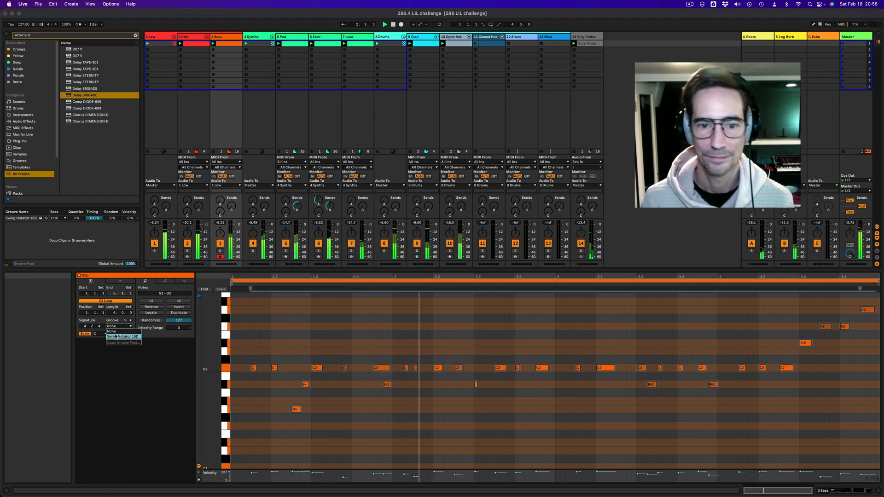
Deactivate the C2 bass note at 1.2.1 and lengthen the C2 note at 1.3.1.
click(275, 368)
key(space)
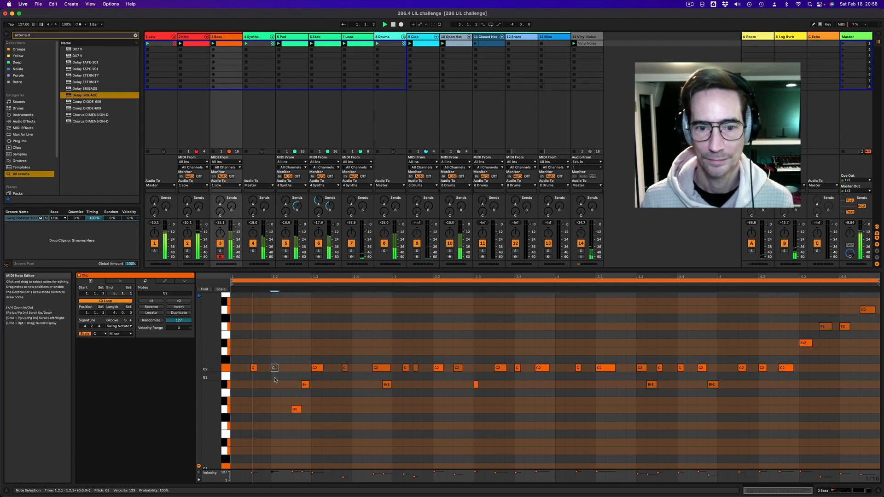
click(323, 369)
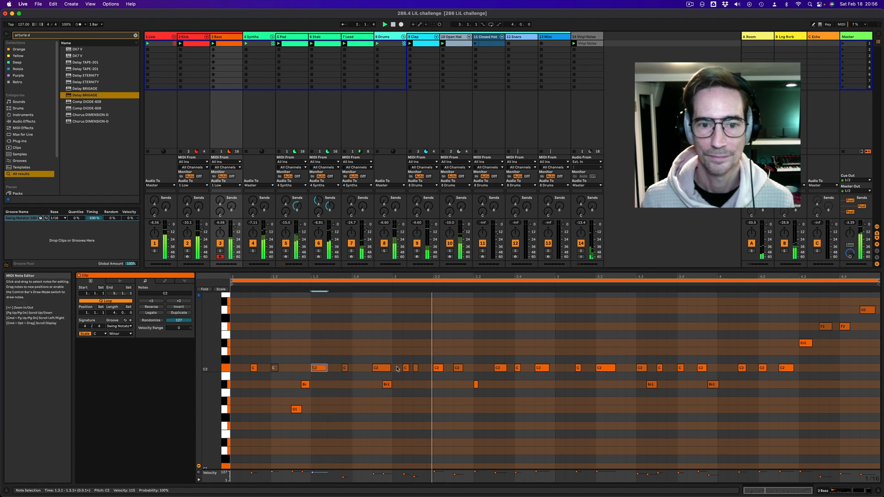
Deactivate the C2 bass notes at 2.2.1, 3.3.1 and 2.4.1.
click(438, 369)
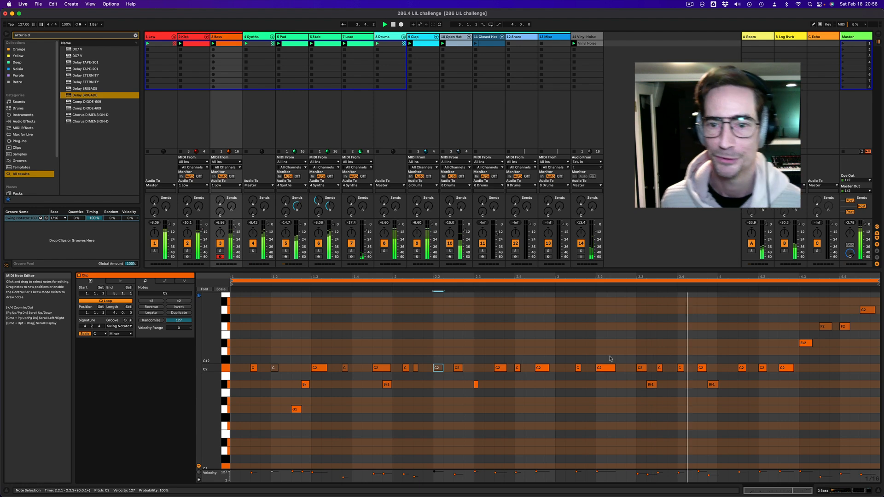
click(641, 368)
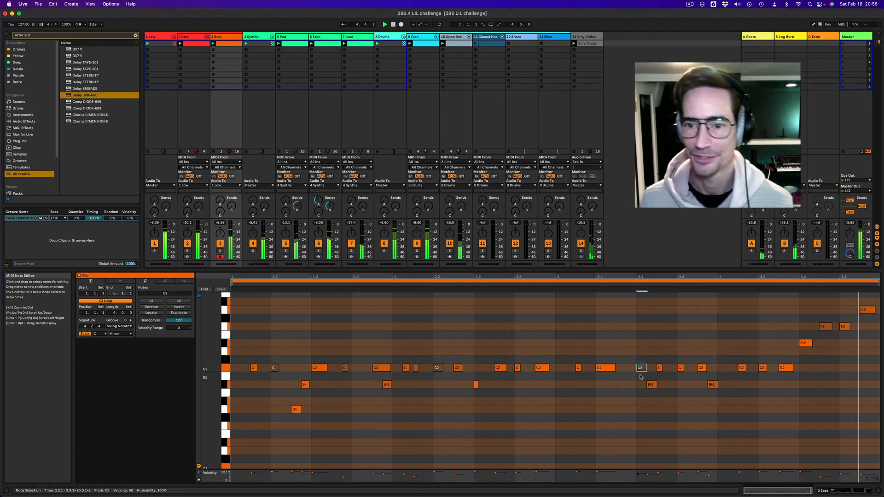
scroll(565, 358, up, 1)
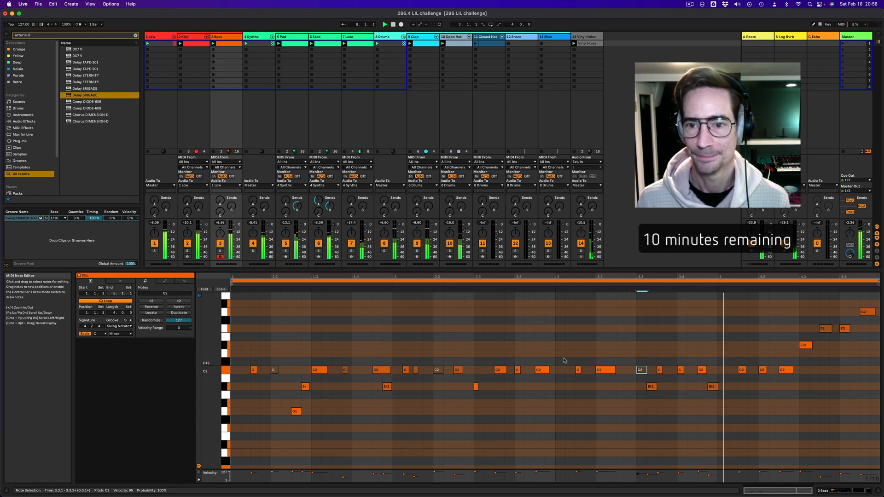
click(805, 345)
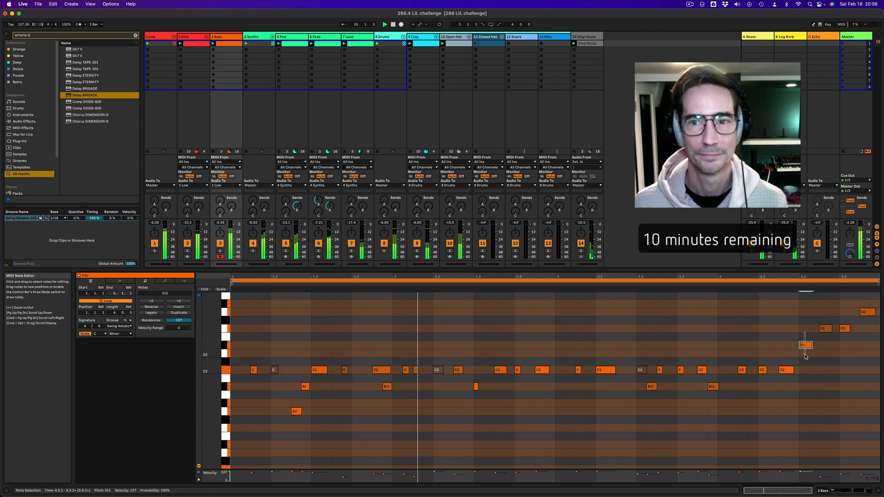
click(518, 370)
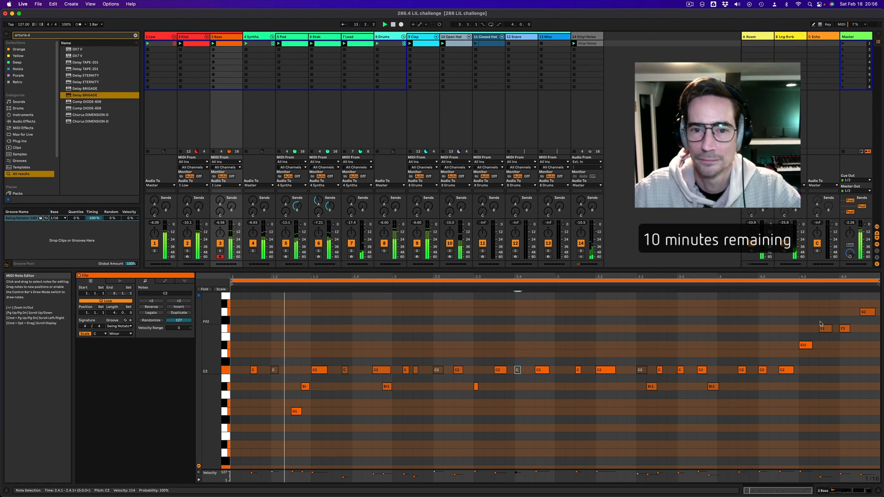
Move the E♭2 bass note from 4.3.1 to 4.2.4, make it one sixteenth long and replay the ending.
click(724, 291)
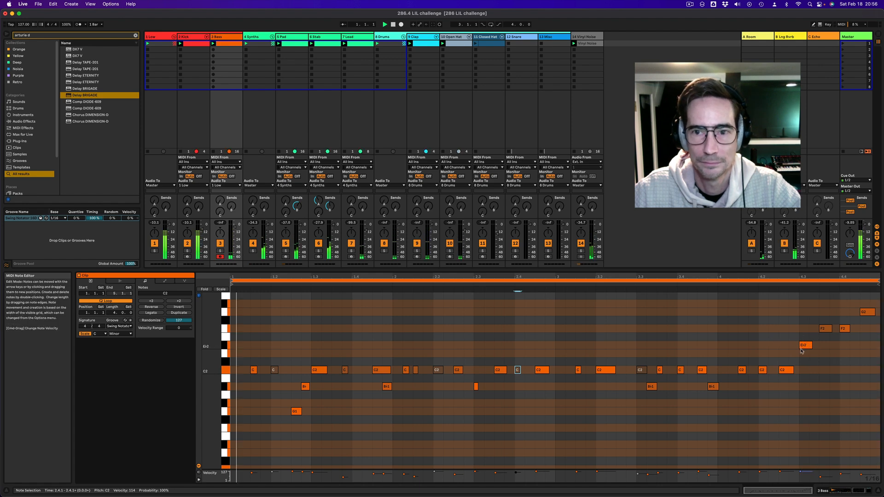
drag(802, 347, 798, 346)
click(710, 284)
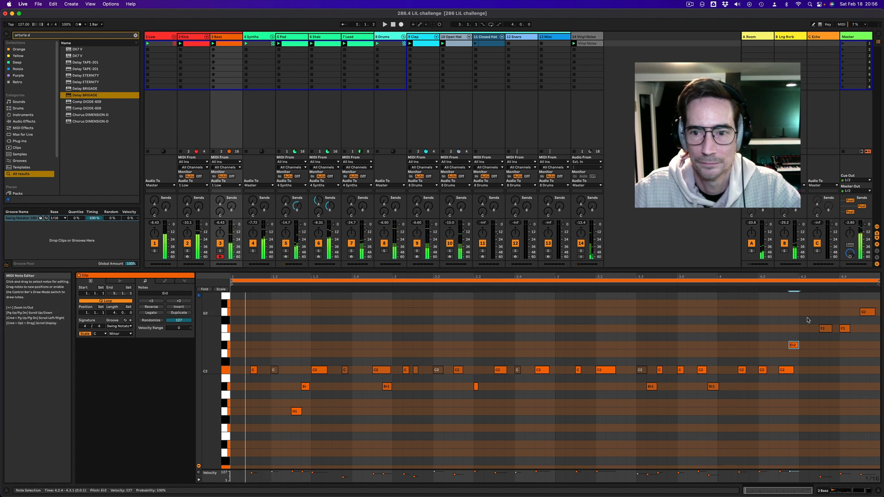
Raise the second F2 bass note, at 4.4.1, to G2 and replay the end of the clip.
drag(823, 315, 853, 346)
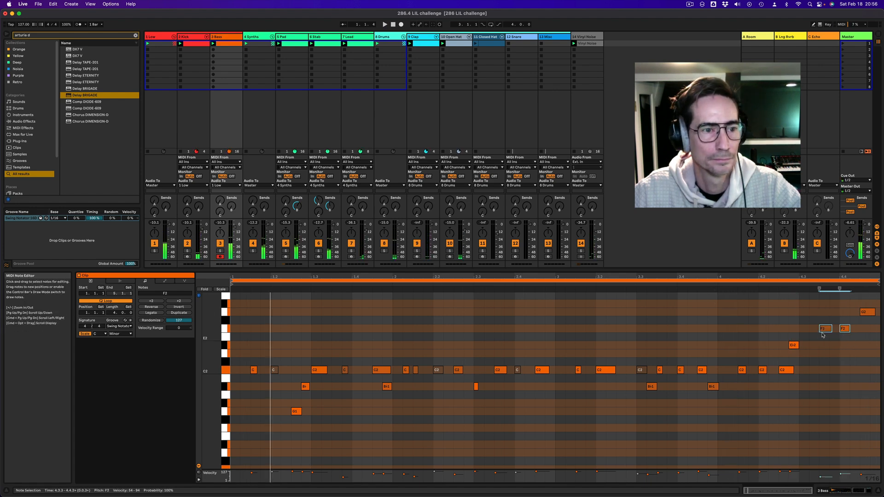
key(space)
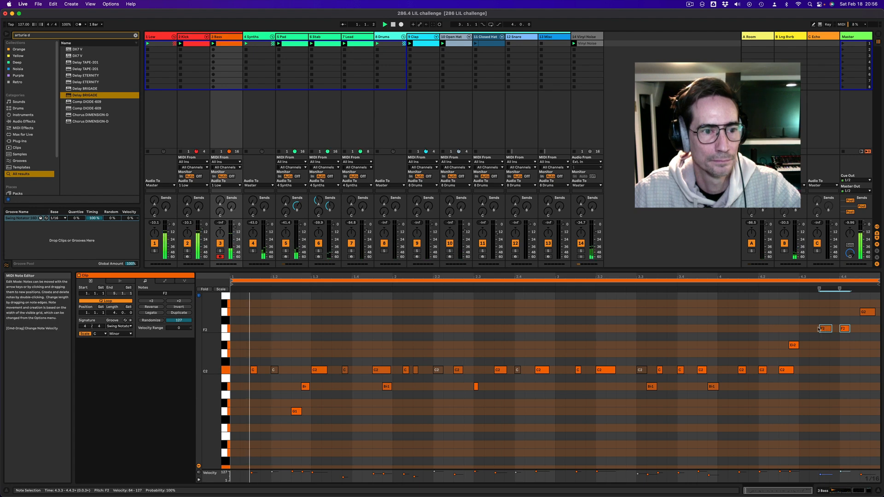
click(757, 285)
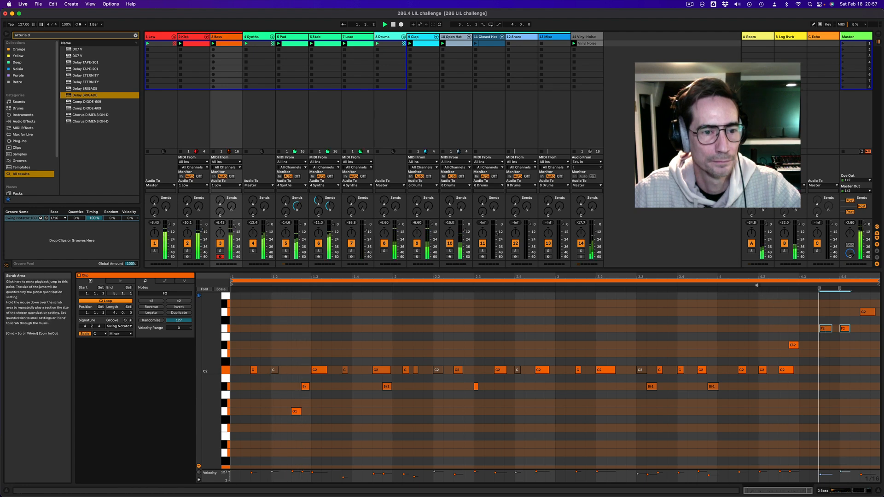
click(822, 320)
click(844, 329)
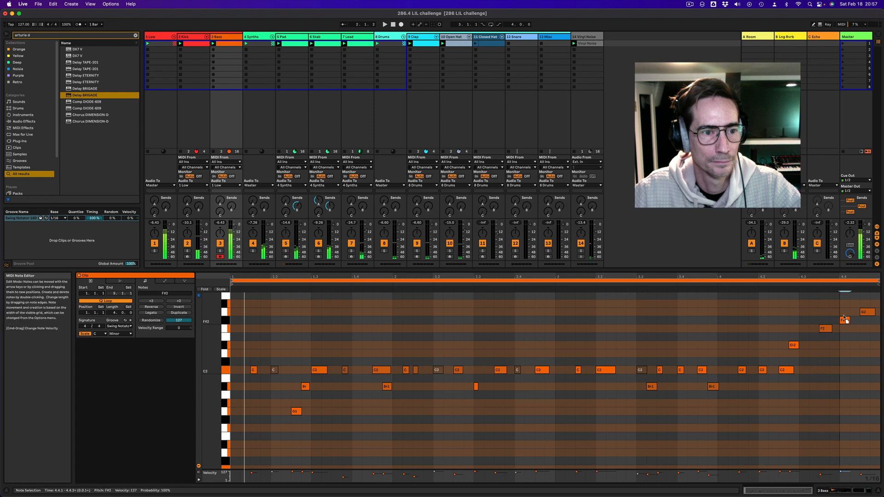
click(753, 286)
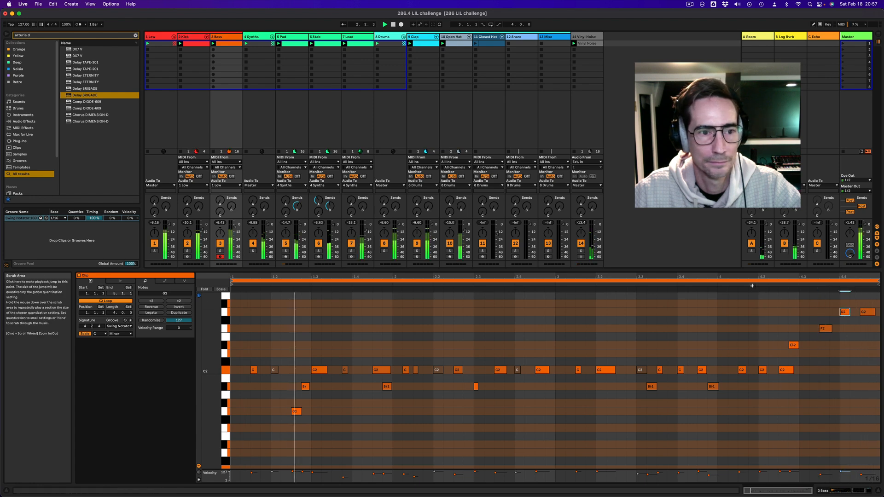
key(space)
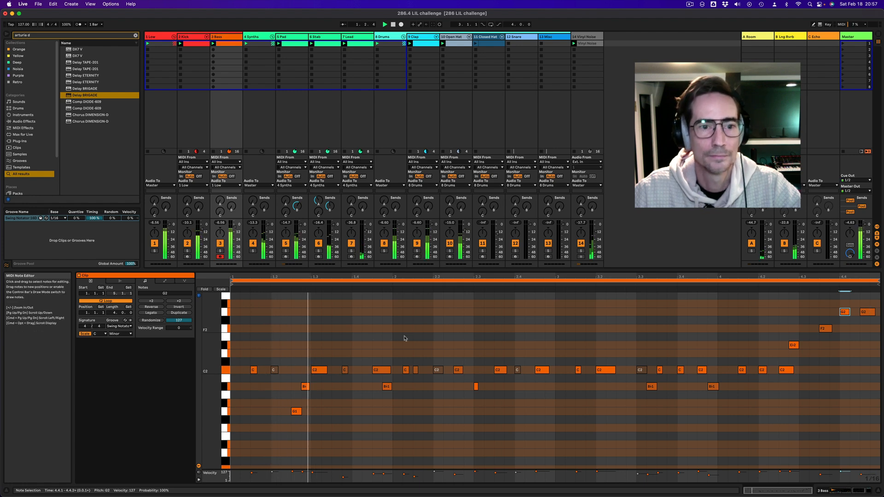
Transpose the C2 bass note at 2.1.3 up to B♭2 and set its velocity to 70.
click(415, 370)
key(shift+Up)
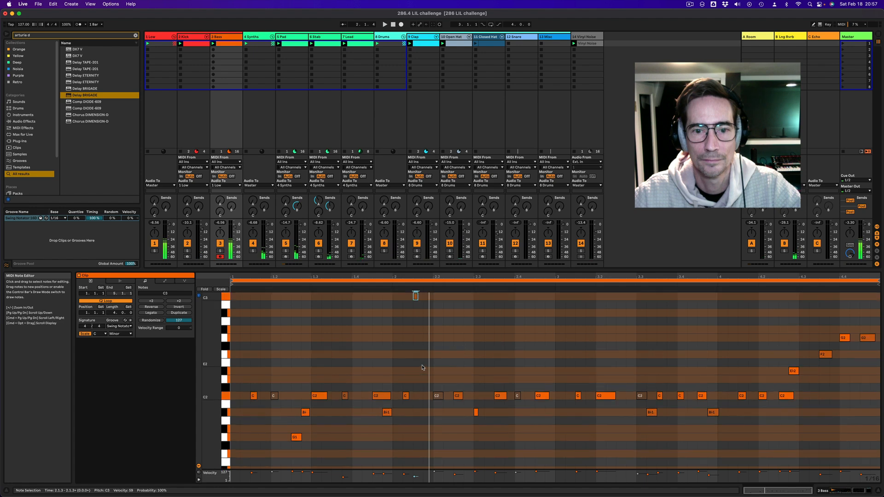
key(space)
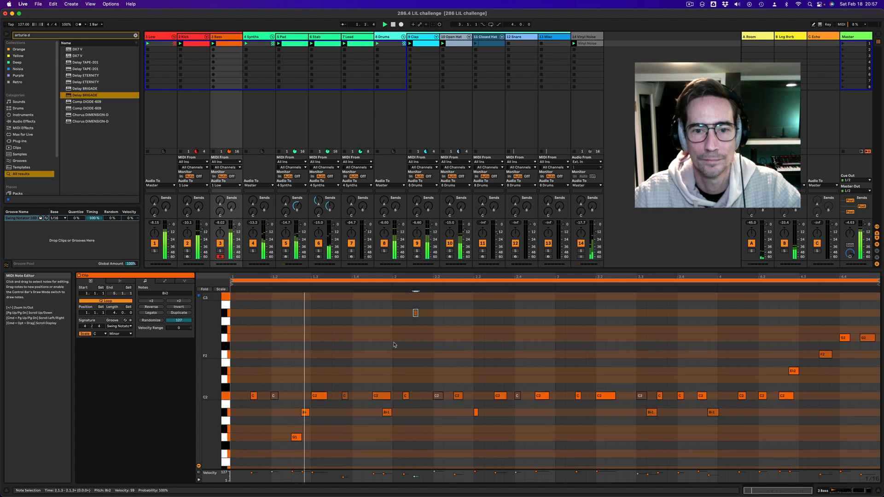
drag(416, 313, 415, 308)
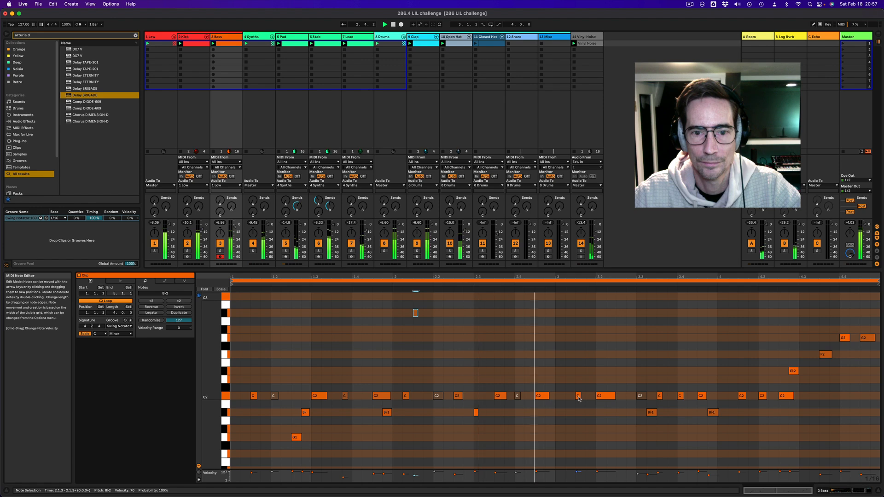
Enlarge the note editor and move the C2 bass note at 3.1.3 to B♭1 at 3.1.4.
drag(580, 398, 583, 420)
key(Down)
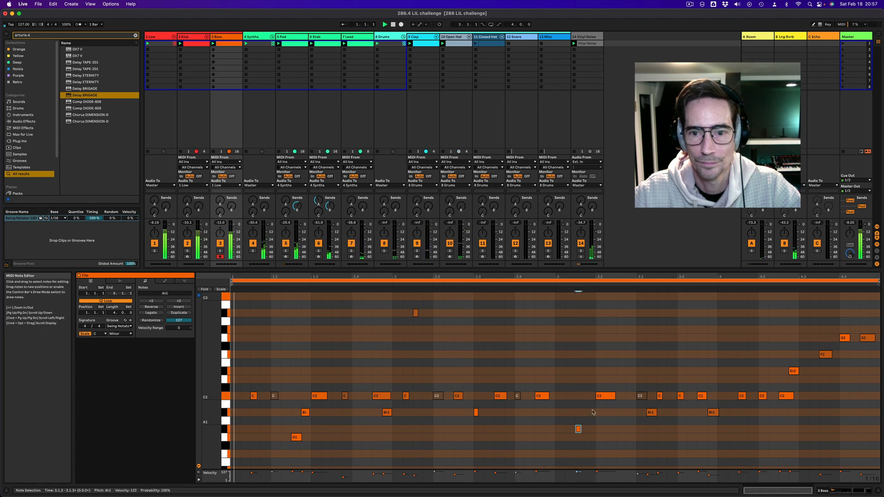
scroll(580, 423, down, 2)
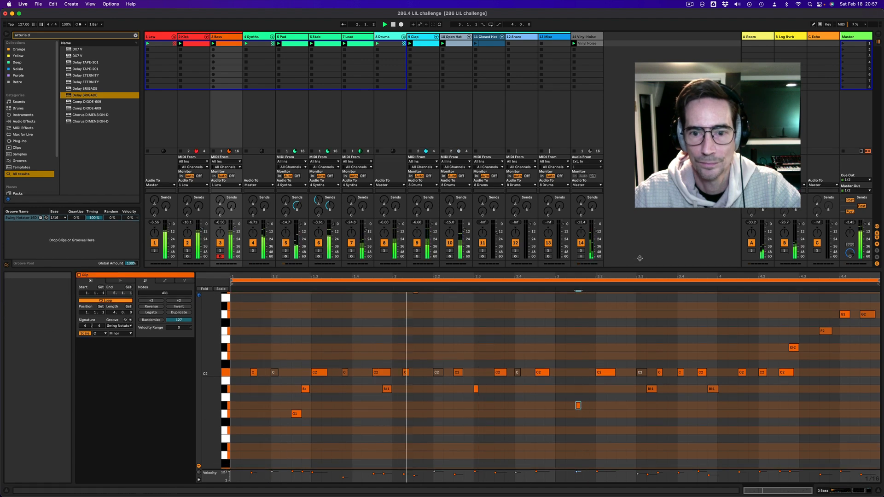
drag(642, 270, 636, 216)
scroll(632, 265, up, 1)
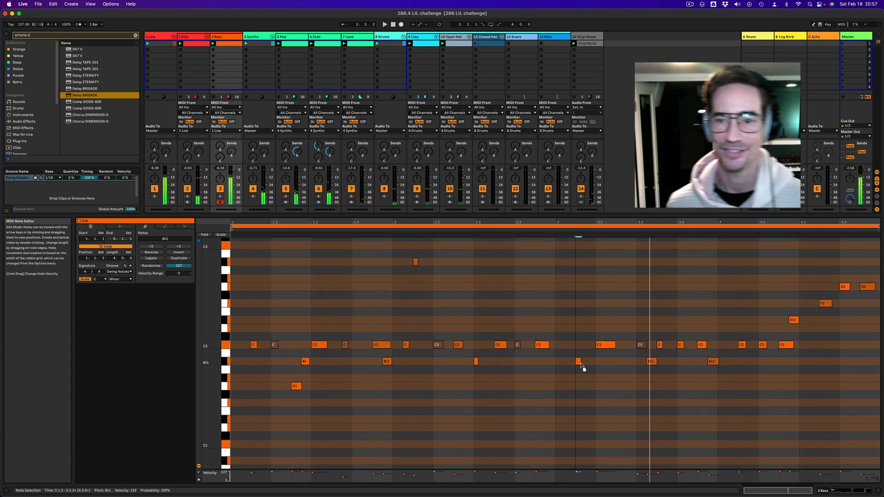
key(space)
click(553, 231)
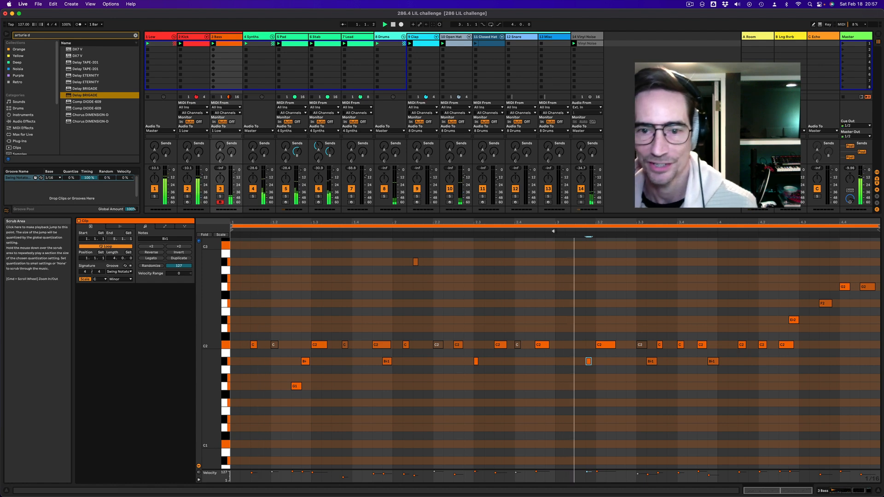
Draw a one-sixteenth A♭1 bass note at 3.1.3, play the clip back and leave draw mode.
key(space)
click(547, 232)
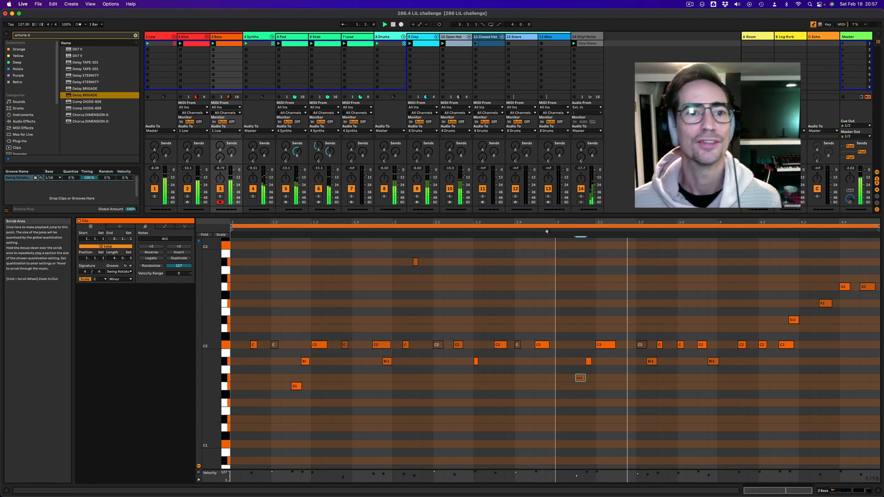
click(547, 232)
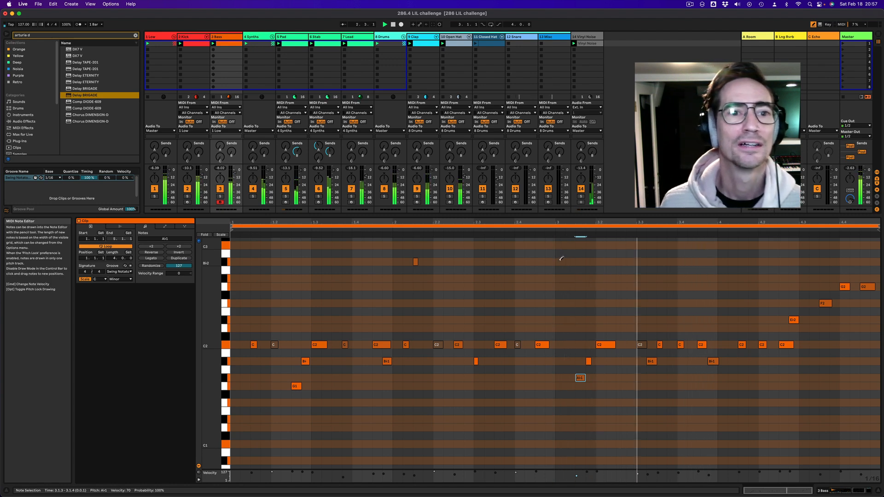
key(space)
key(space)
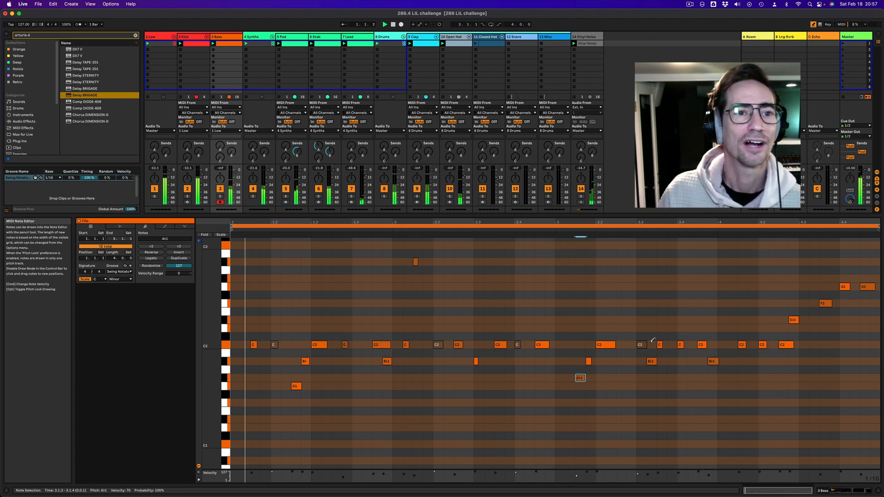
scroll(649, 387, up, 1)
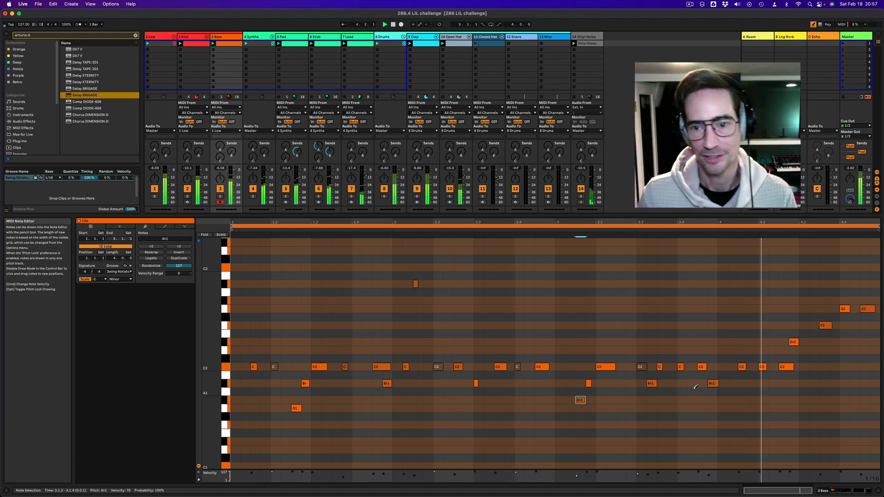
key(b)
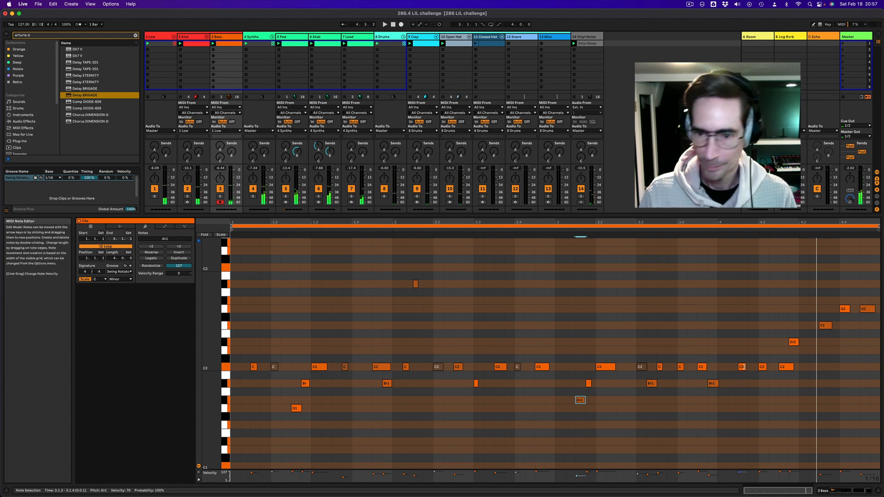
Try the C2 bass note at 4.1.3 at D2 during playback and return it to C2.
double_click(744, 358)
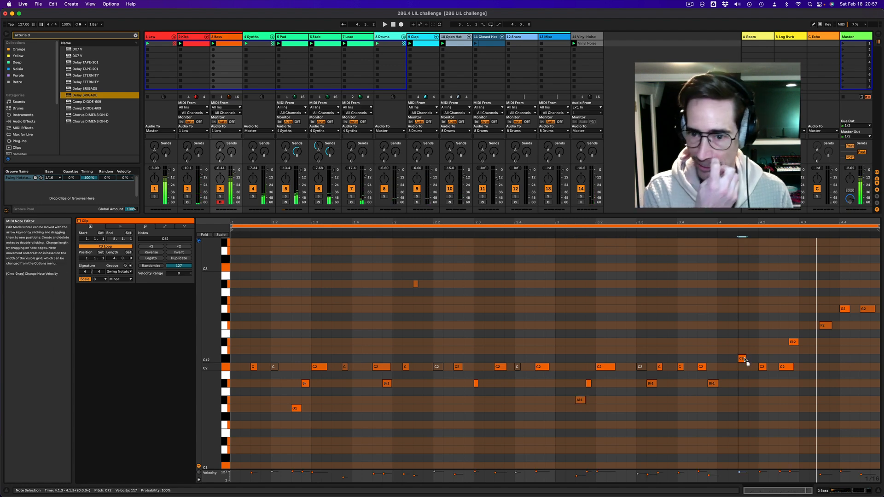
click(672, 231)
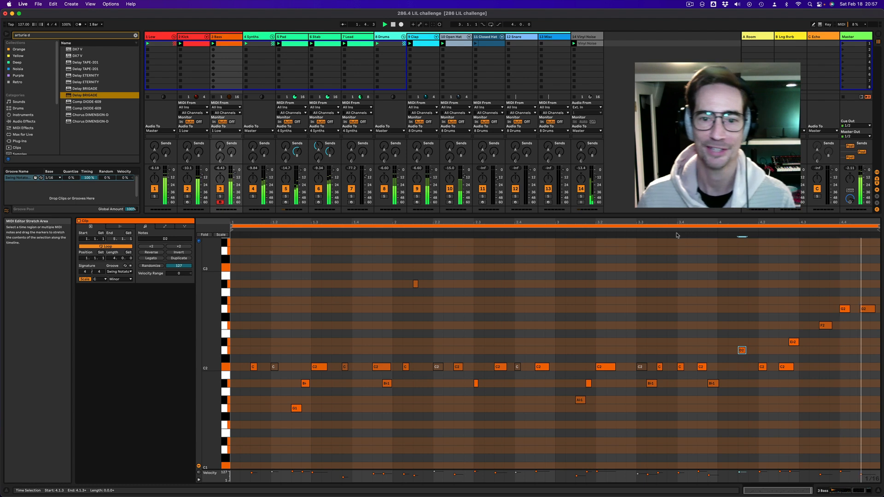
key(Down)
key(Down)
key(space)
key(space)
click(689, 230)
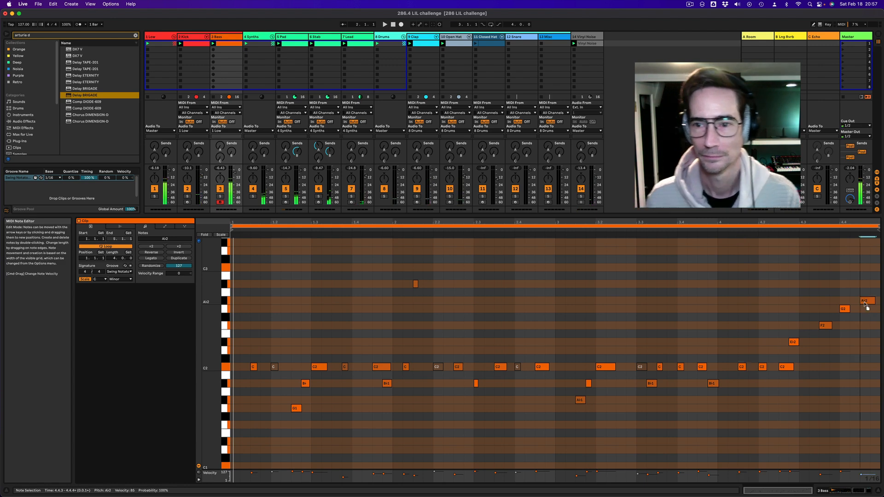
Raise the G2 bass note at 4.4.1 to A♭2 and play back the ending.
click(741, 231)
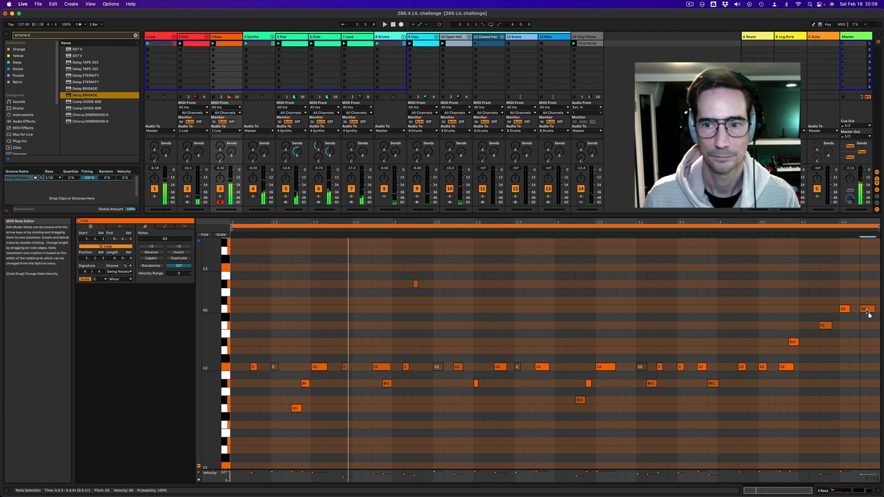
drag(844, 309, 844, 300)
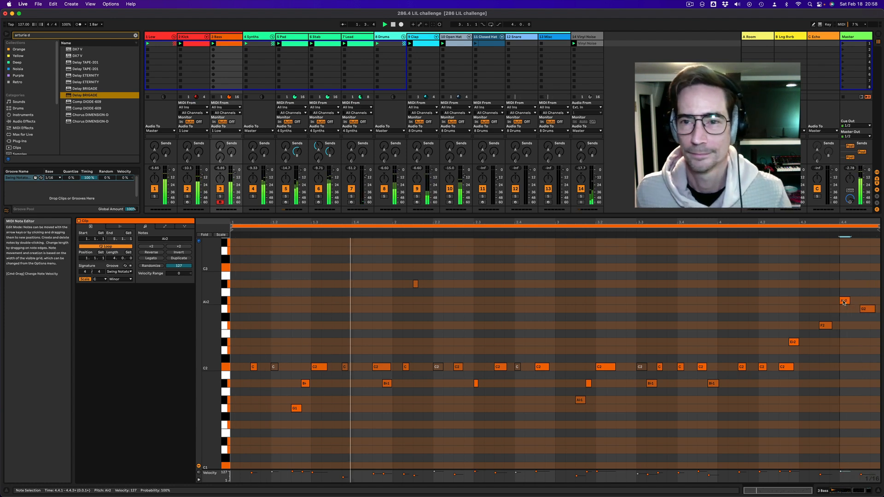
click(766, 232)
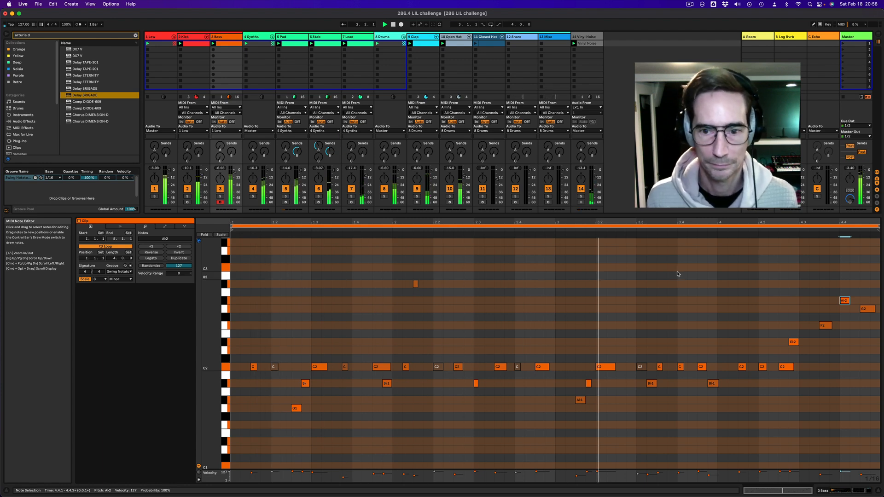
Transpose the C2 bass note at 3.4.3 up to B♭2 and restart playback.
click(701, 367)
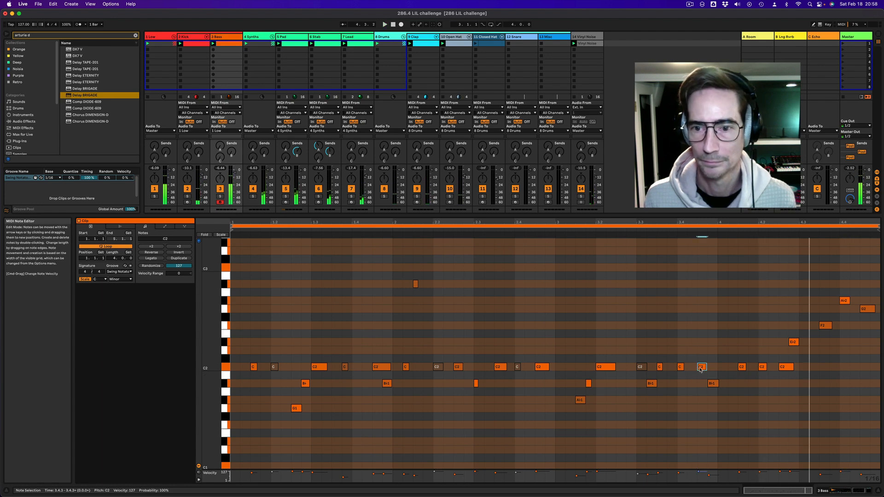
key(shift+Up)
key(space)
key(Down)
key(Down)
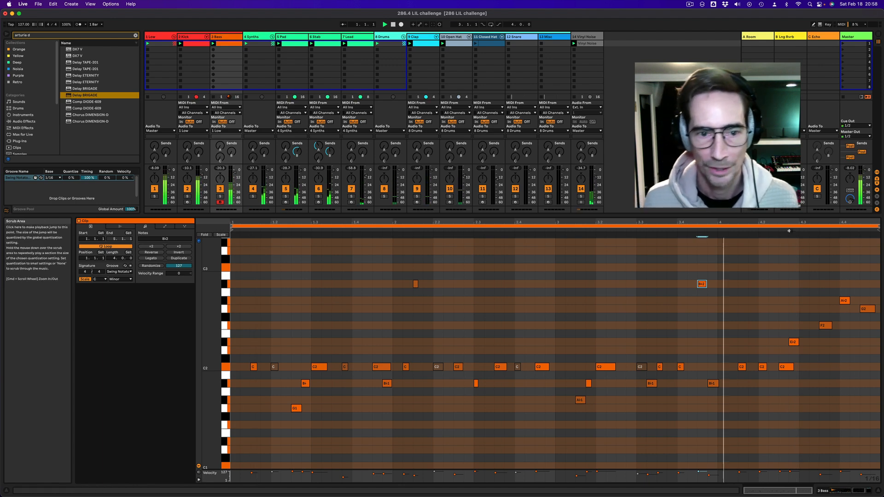
Move the A♭2 and G2 notes at the end of the bass line so its last two notes are both G2, auditioning the ending.
drag(871, 310, 847, 311)
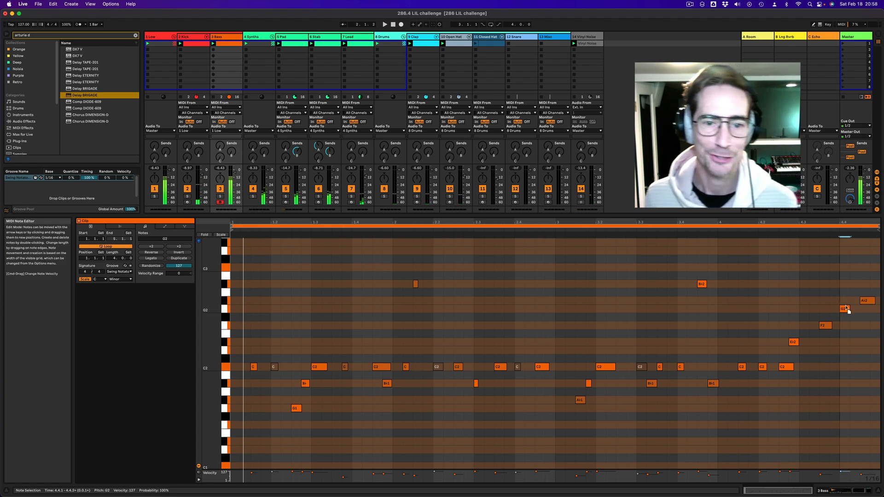
click(786, 230)
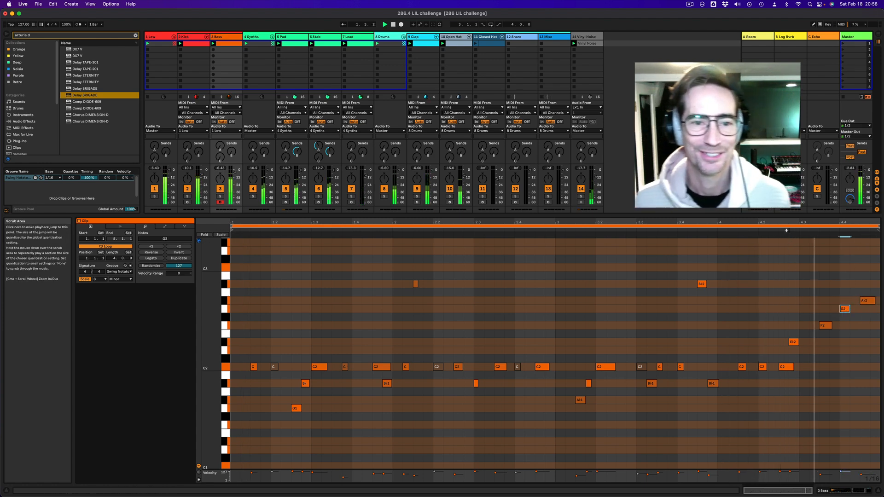
drag(862, 298, 868, 312)
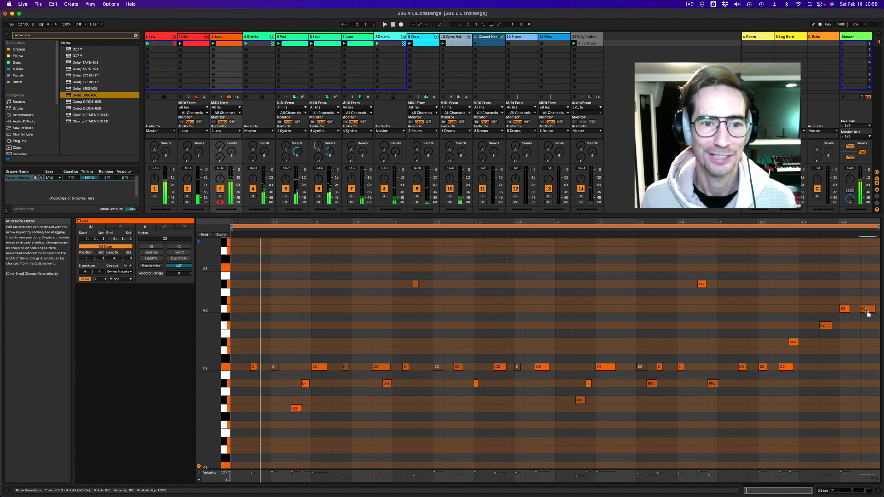
Set the velocity range of all bass notes to -16 while the clip plays, and clear the note selection.
key(super+a)
drag(604, 367, 604, 338)
key(space)
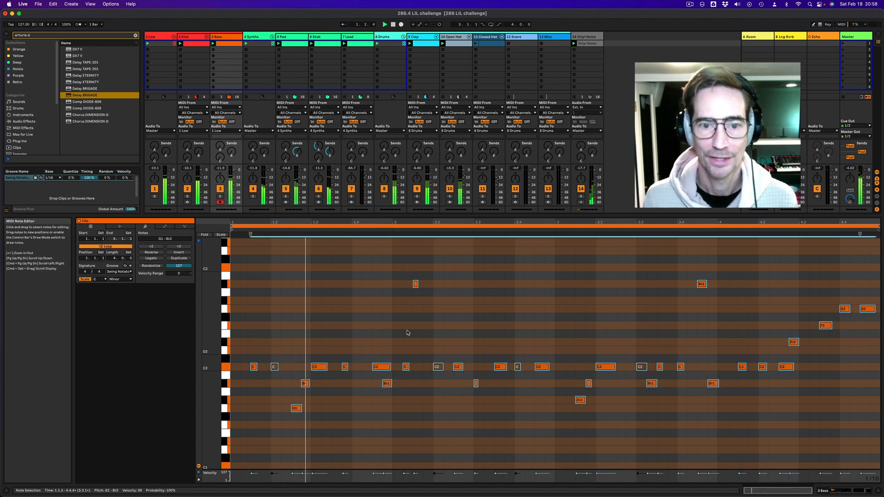
drag(183, 275, 179, 282)
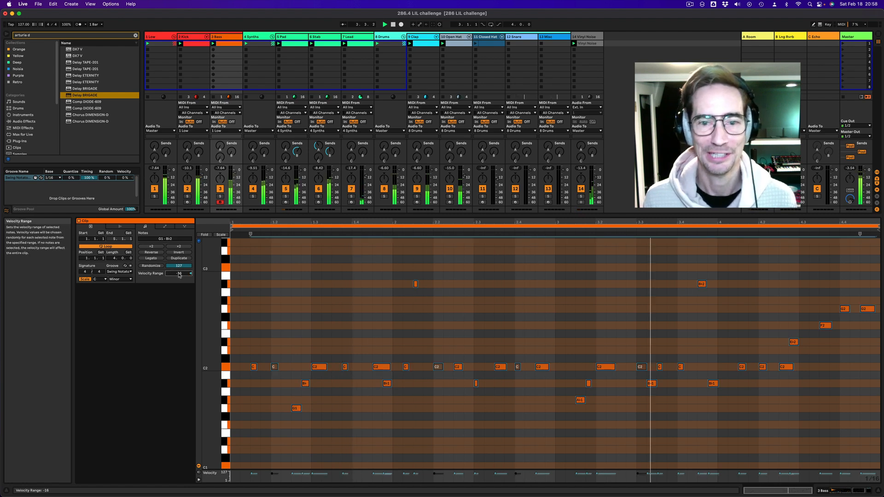
click(280, 279)
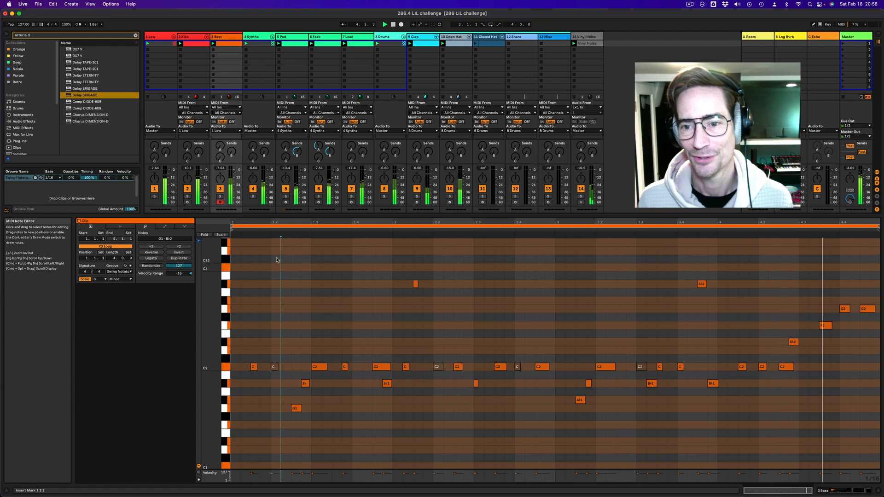
Open the Closed Hat clip in a resized note editor, solo its track, and audition the hats with the groove.
drag(291, 216, 301, 320)
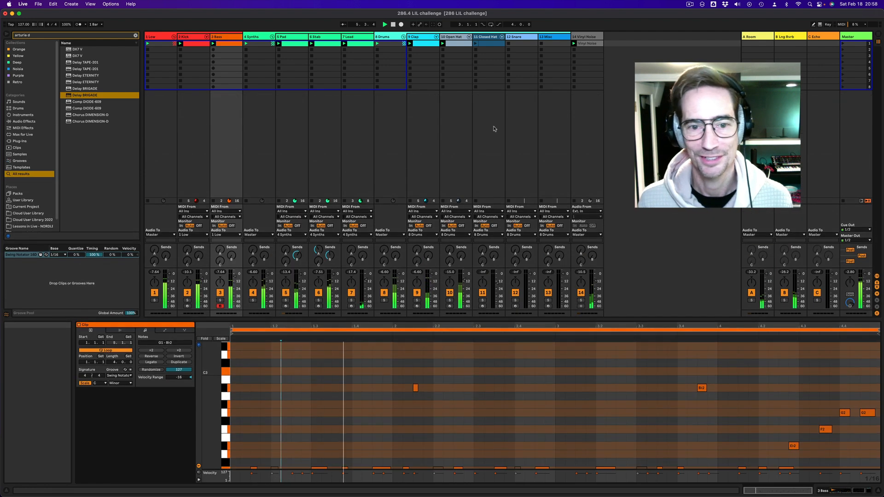
click(489, 45)
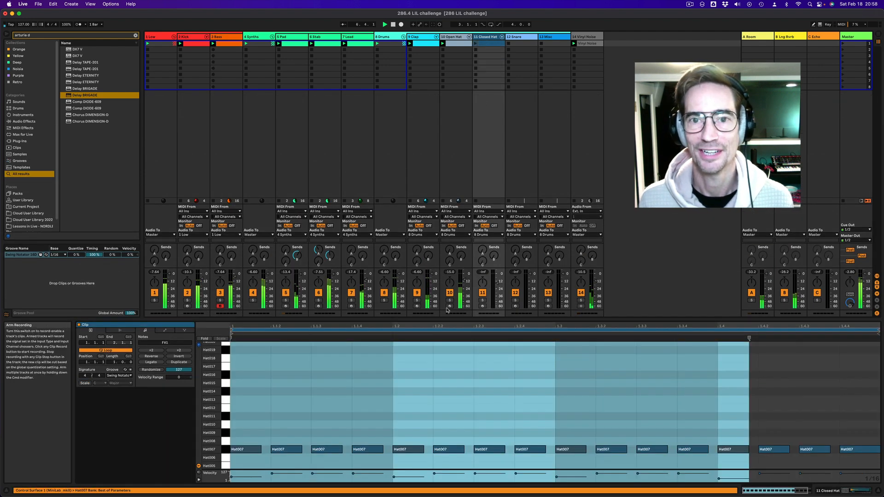
drag(444, 318, 445, 273)
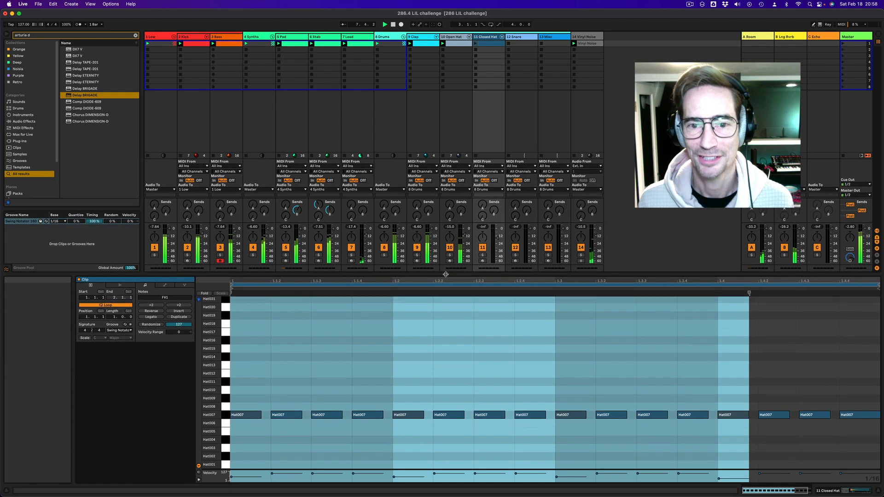
key(space)
key(space)
key(s)
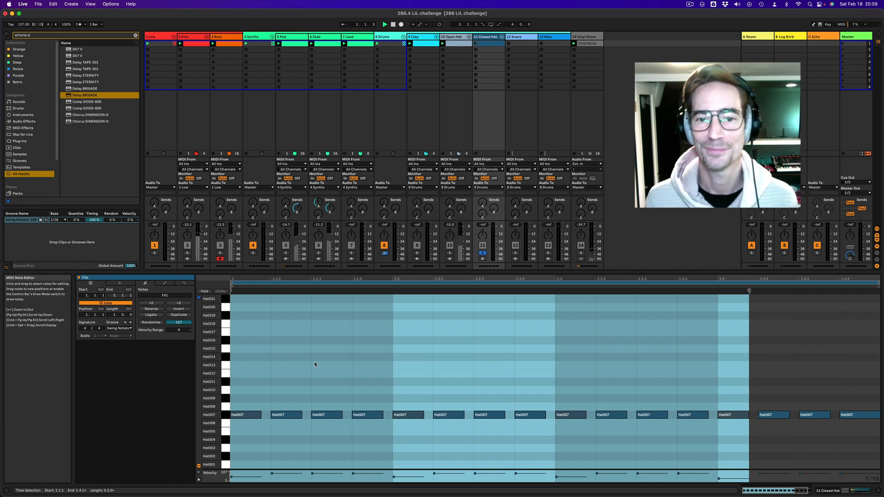
click(315, 364)
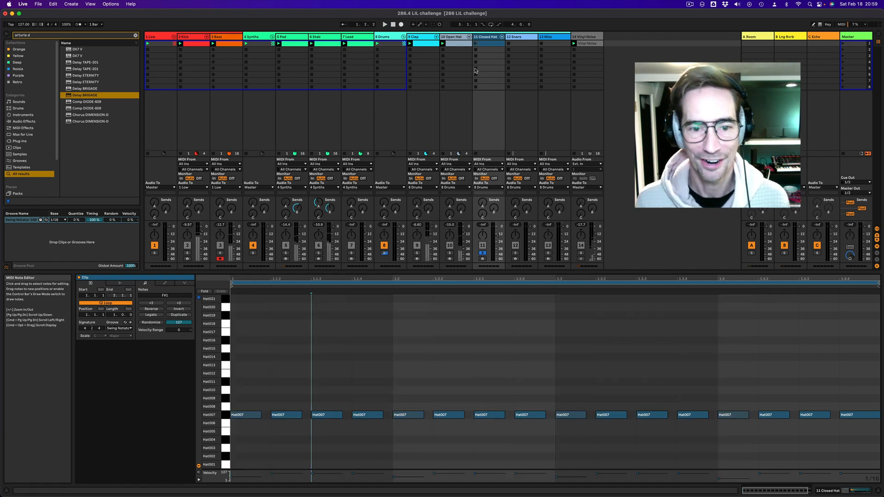
key(space)
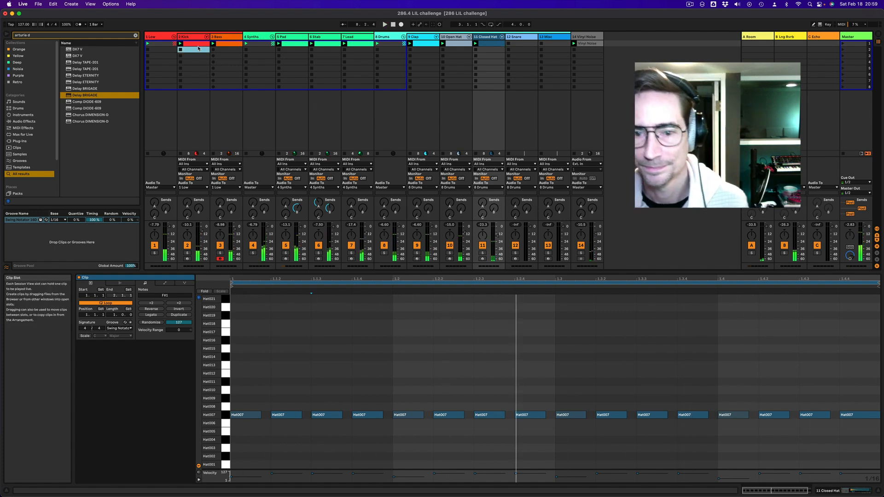
Copy the Bass, Stab, Lead, Clap and Pad clips into scene 2, launch that scene, and open its Pad clip.
click(227, 45)
drag(226, 51, 227, 51)
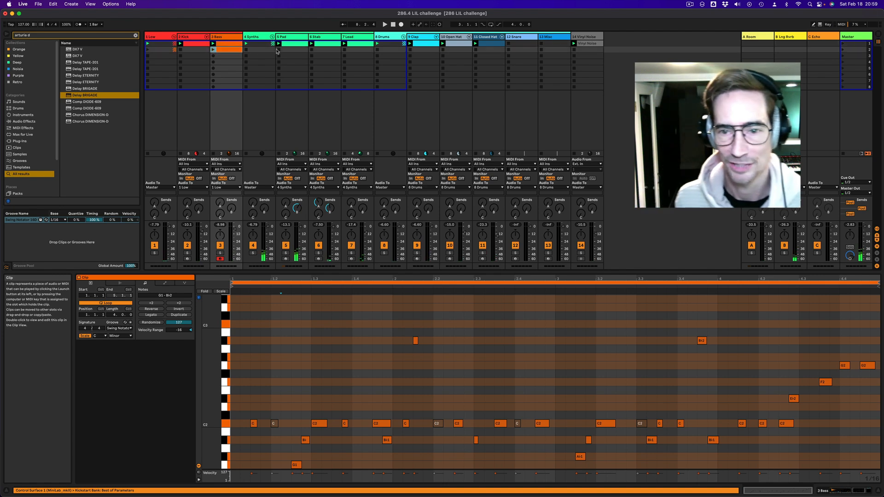
drag(328, 46, 329, 51)
key(space)
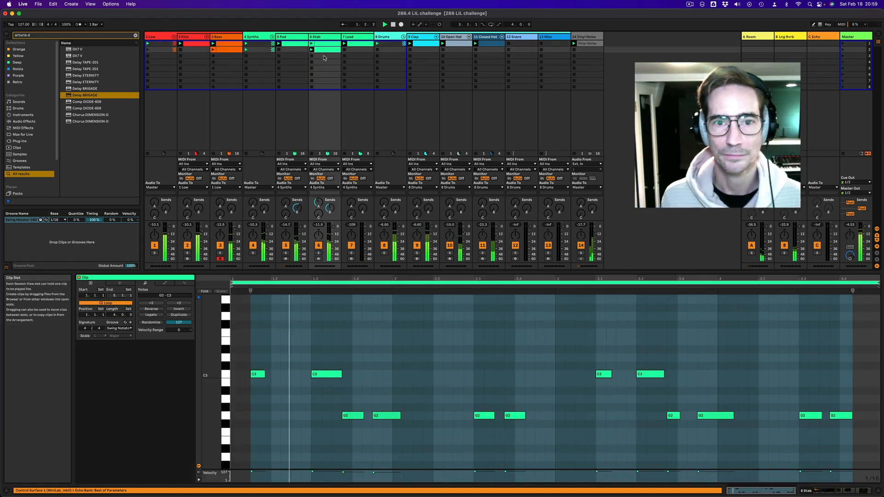
drag(355, 45, 355, 51)
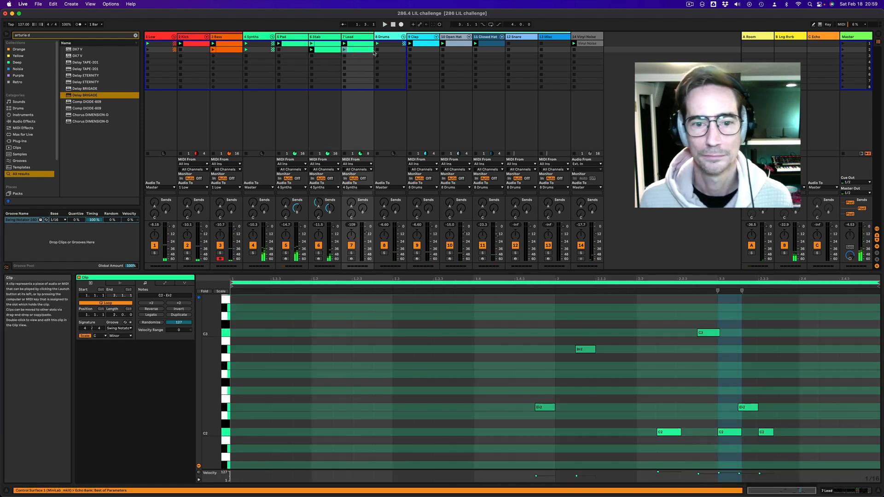
drag(437, 44, 436, 50)
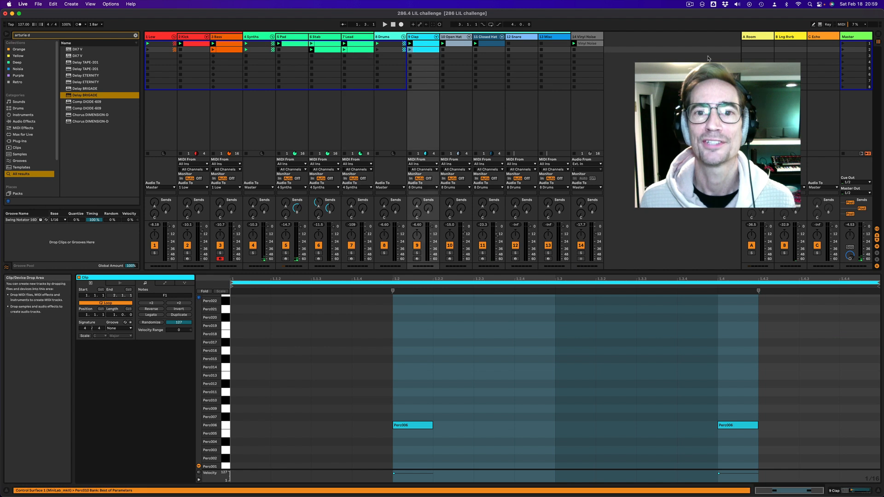
click(844, 50)
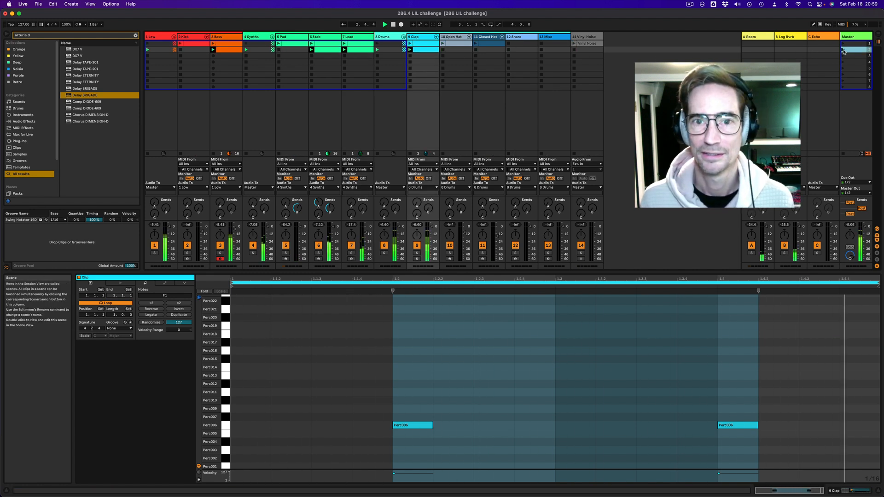
click(285, 50)
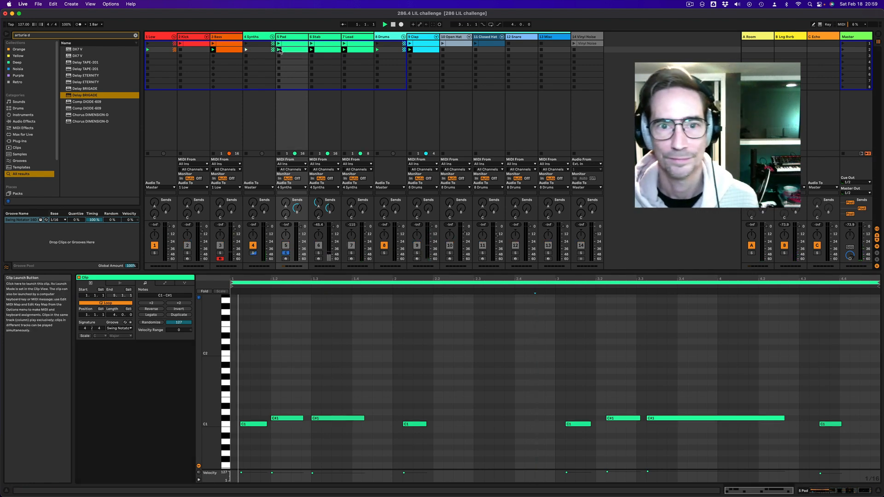
Try lengthening all the Pad notes together in the scene 2 clip, and undo the change.
drag(259, 381, 868, 465)
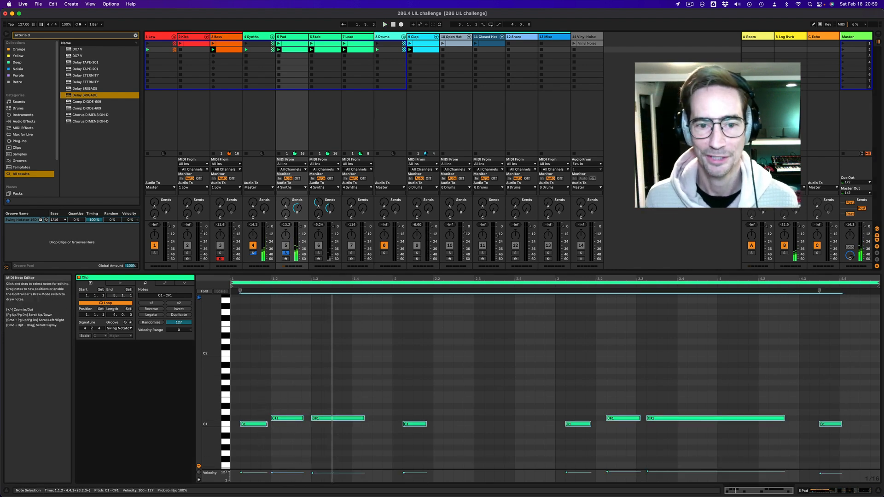
drag(266, 425, 588, 432)
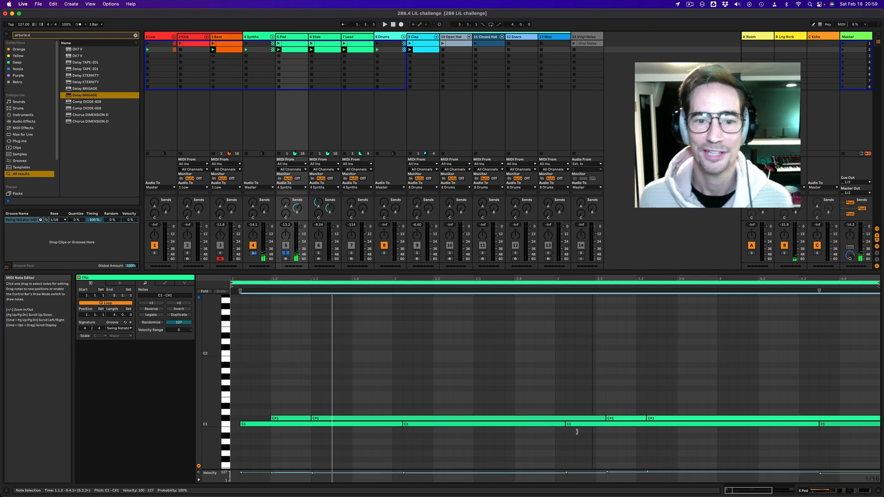
key(super+z)
Delete all the notes in the scene 2 Pad clip.
click(444, 417)
drag(263, 337, 833, 447)
key(Delete)
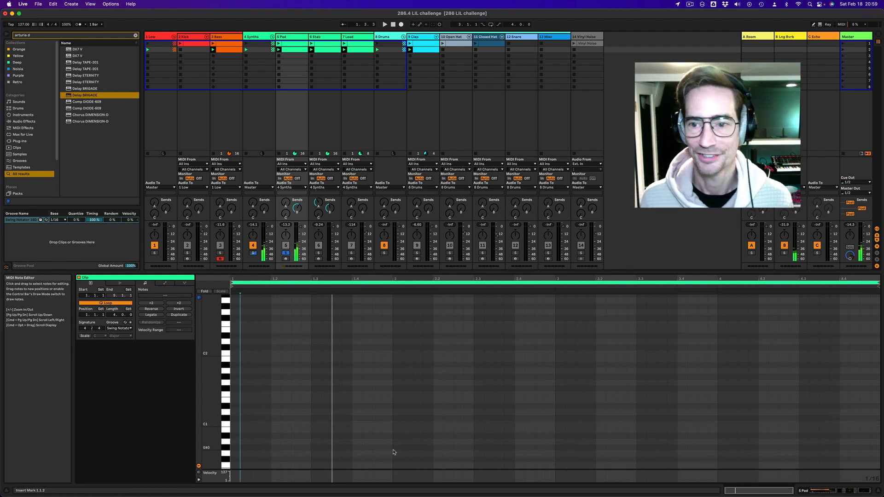
Draw one sustained C1 note in the Pad clip from 1.1.1 to near the clip's end, auditioning it on the way.
click(236, 424)
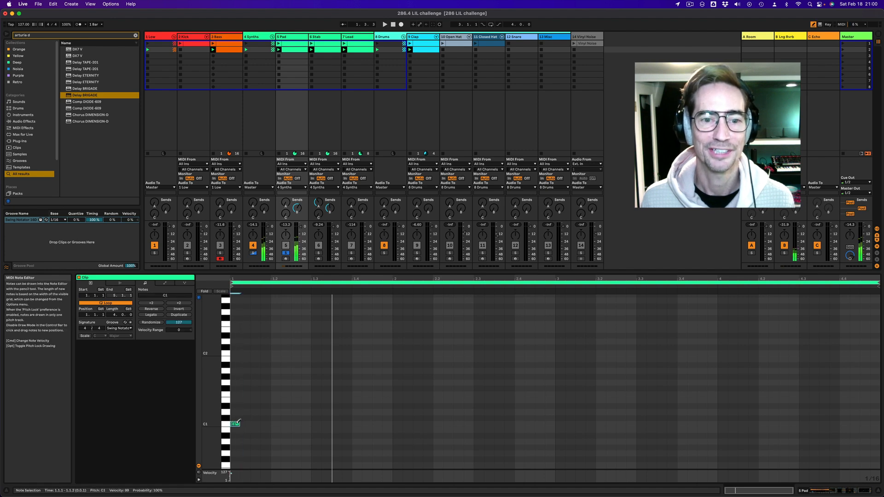
mouse_move(236, 424)
mouse_down()
mouse_move(628, 422)
mouse_move(691, 400)
mouse_up()
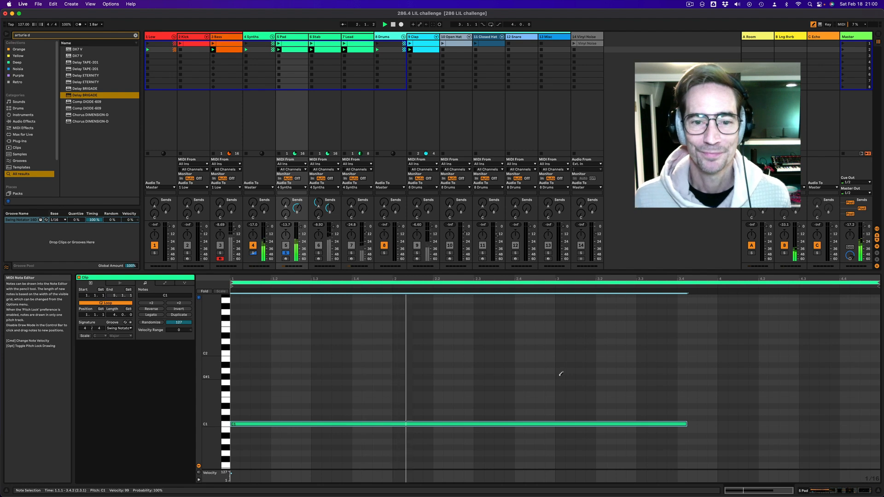
key(shift+Tab)
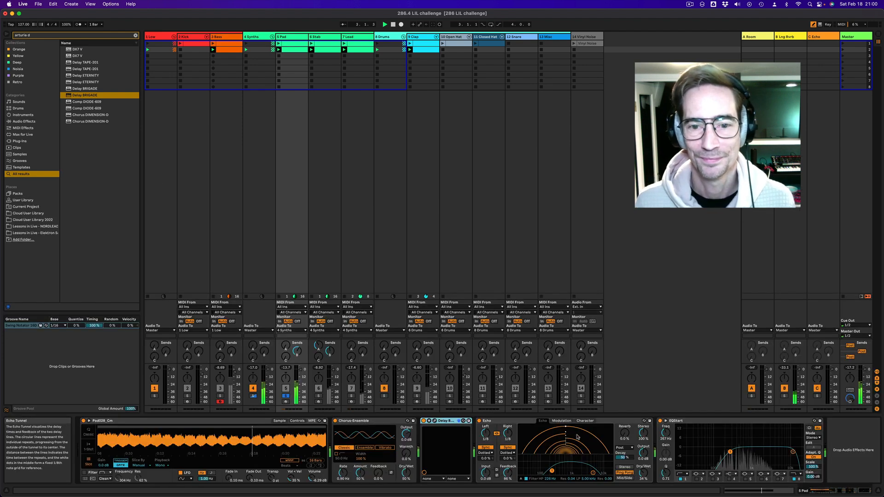
key(shift+Tab)
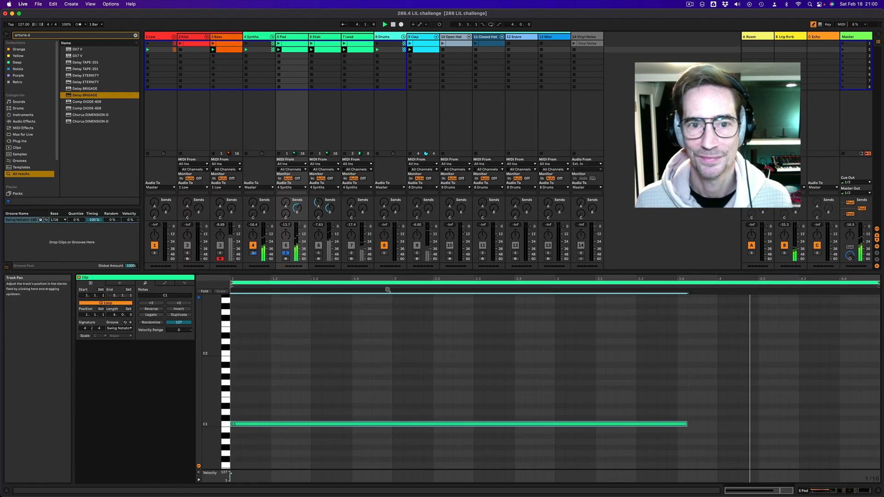
drag(686, 421, 871, 421)
Show the Stab track's device chain and briefly audition the track soloed.
key(shift+Tab)
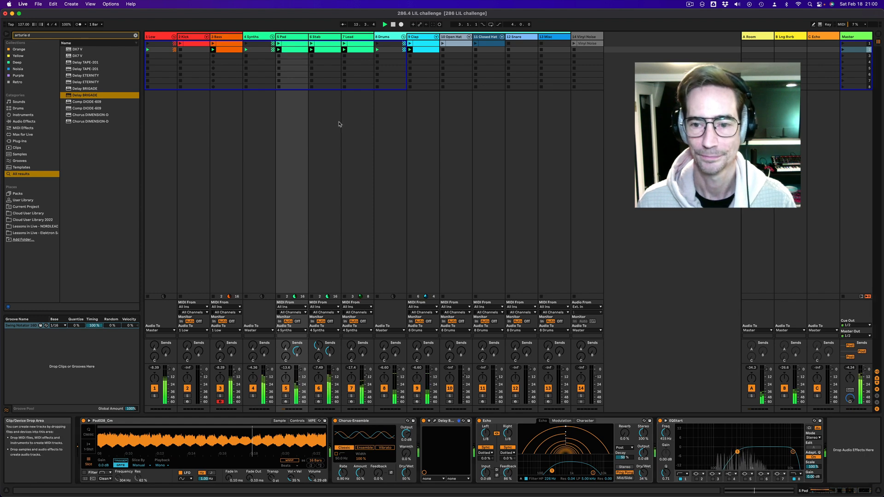
click(333, 159)
key(s)
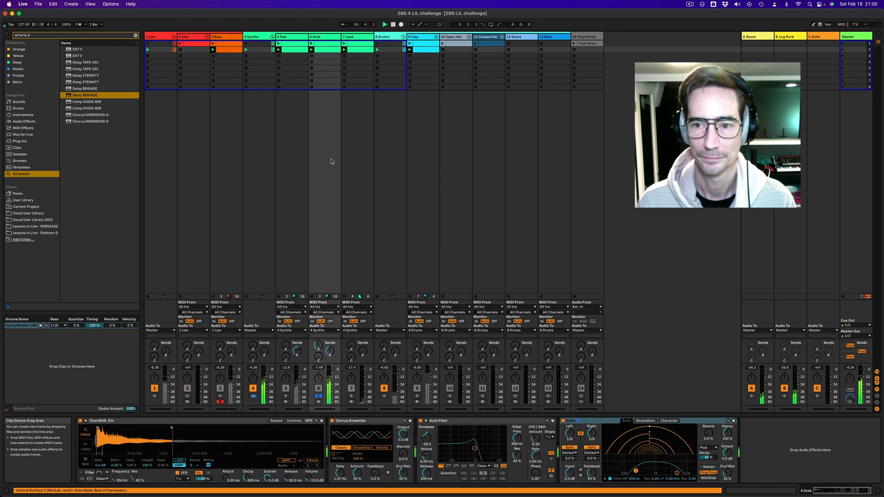
key(s)
Search for "phase mi", insert PhaseMistress before the EQ on the Bass track, and set a filter type for the EQ's first band.
click(226, 160)
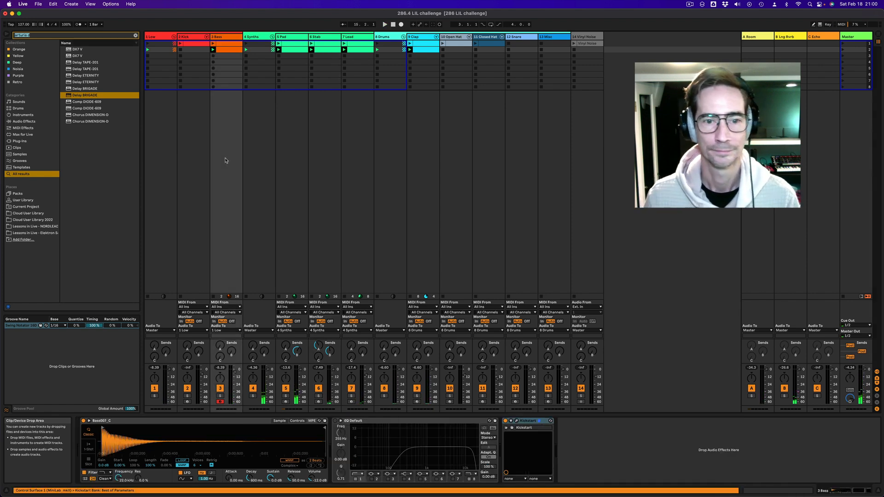
text(phase)
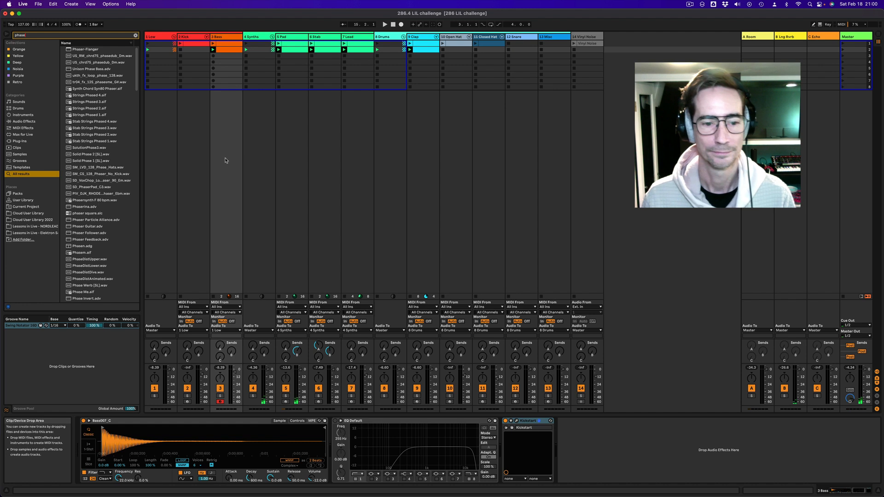
text( mi)
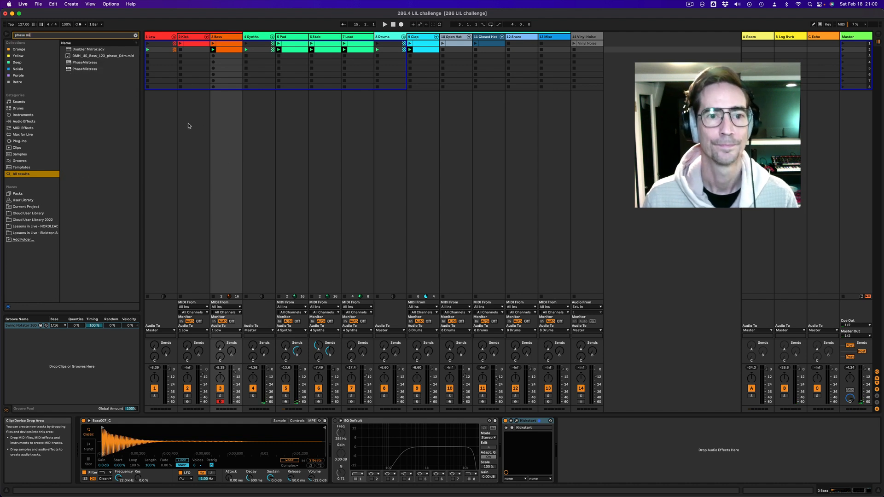
drag(321, 377, 332, 434)
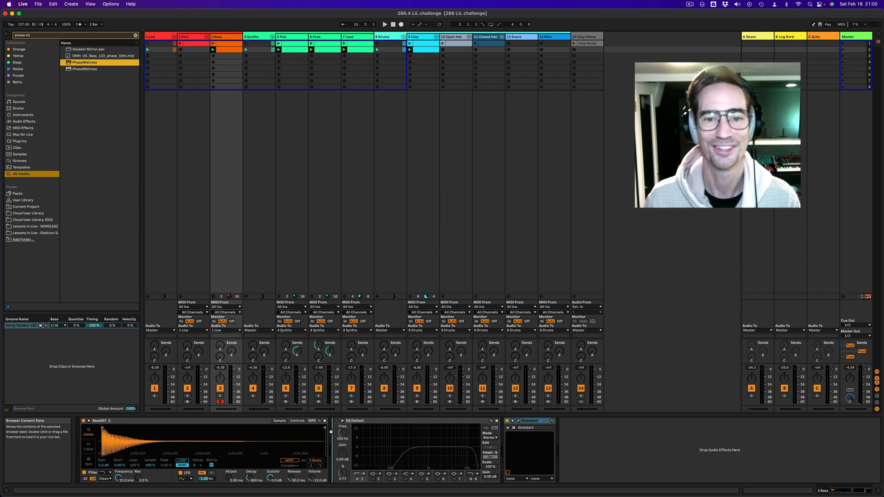
drag(331, 434, 332, 434)
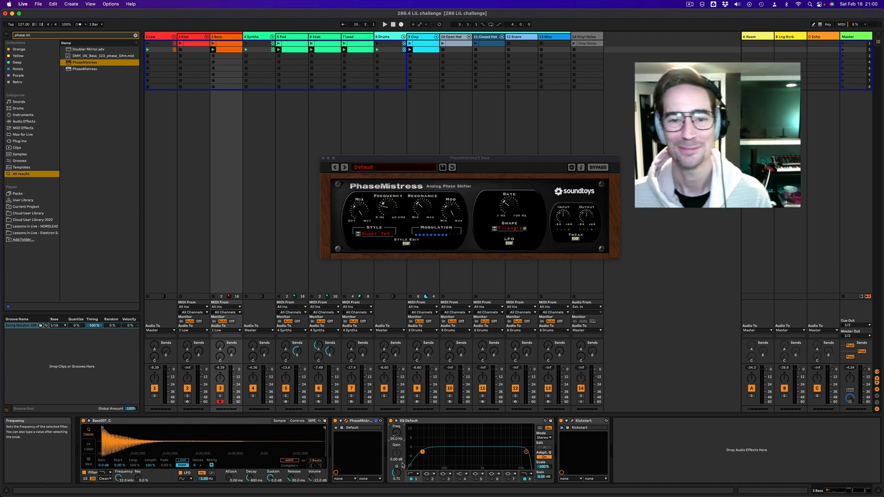
click(410, 474)
click(414, 436)
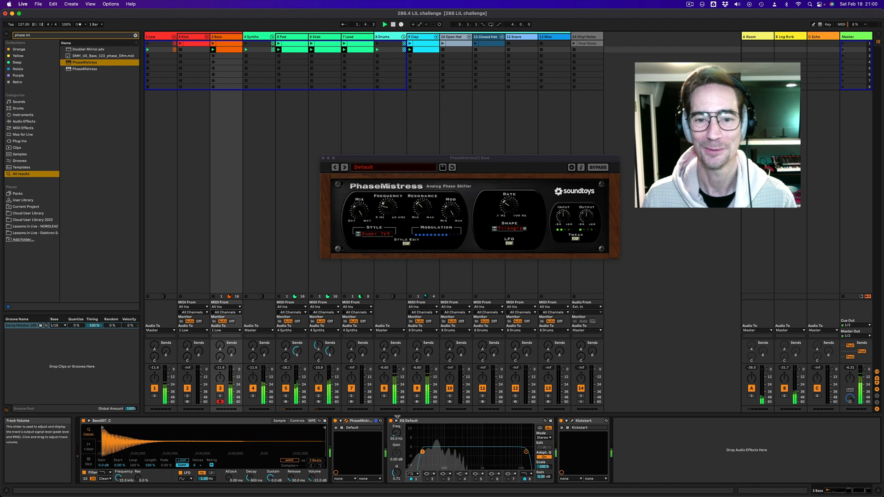
Load the AutoTalky preset from the Bass category in PhaseMistress.
click(391, 166)
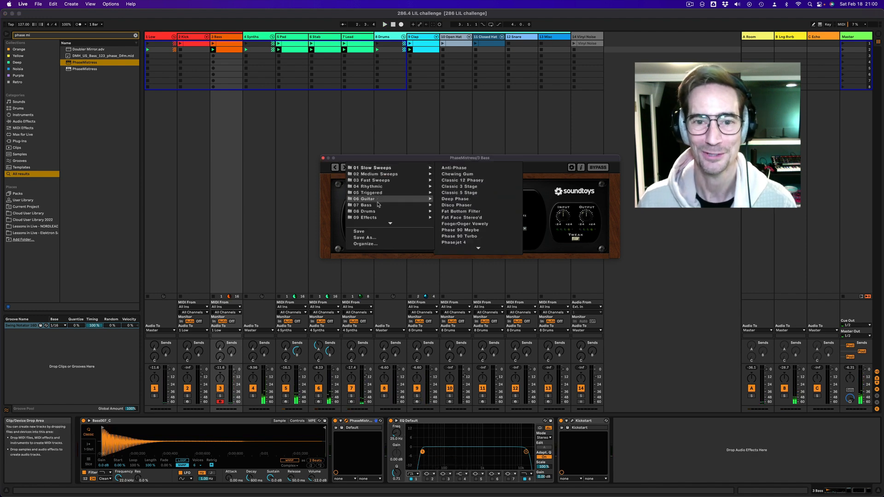
mouse_move(405, 206)
click(463, 169)
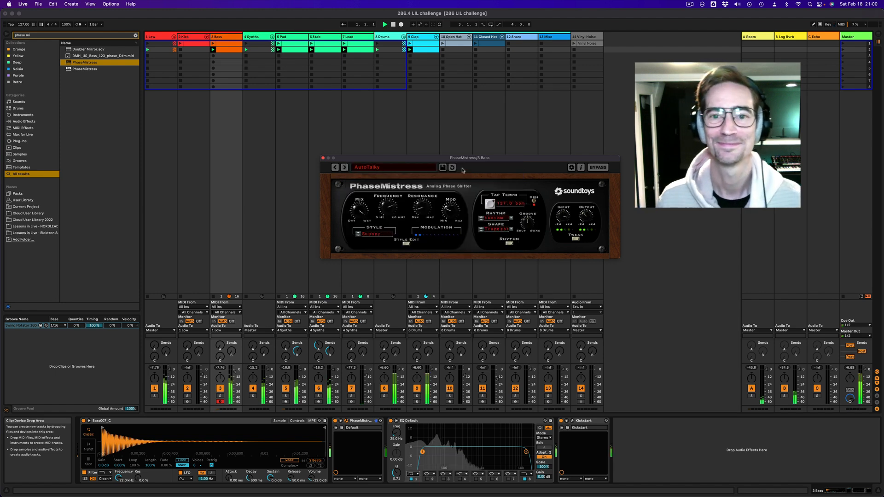
Audition the next PhaseMistress bass presets in order, from AutoTalky up to Snappy N Rich.
click(345, 168)
click(344, 167)
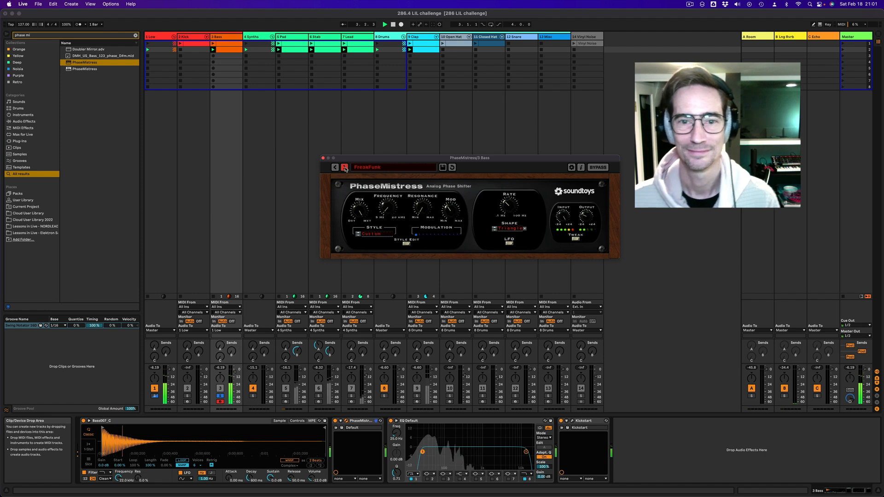
click(344, 167)
click(345, 167)
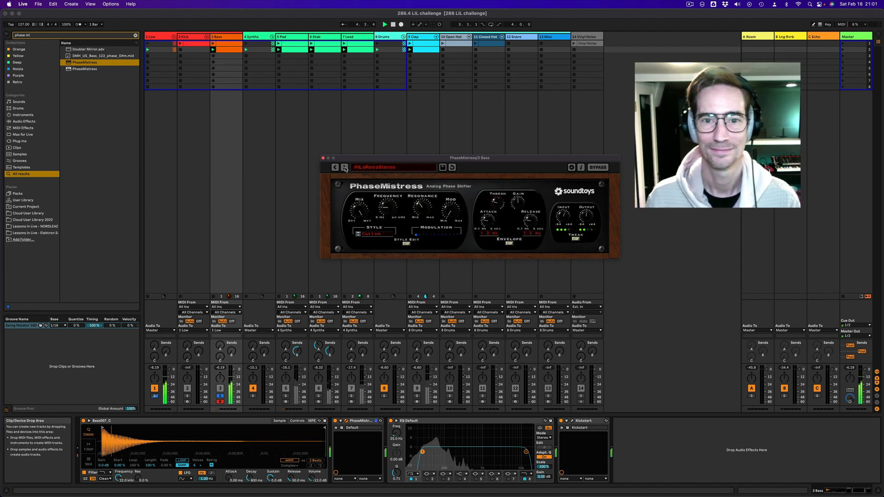
click(345, 168)
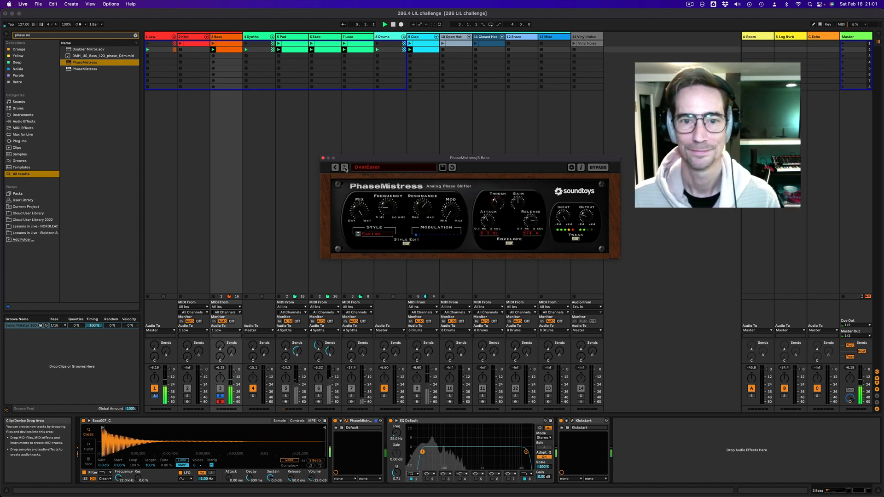
click(344, 167)
click(344, 168)
click(344, 168)
click(344, 167)
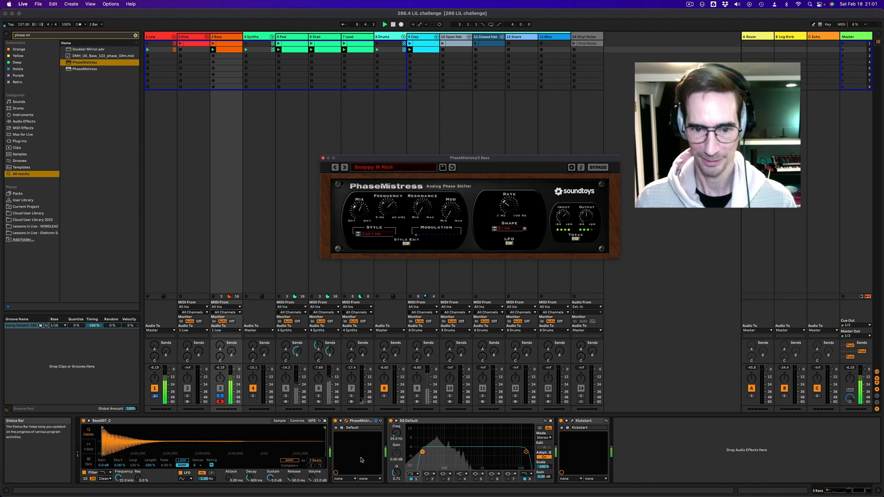
Compare the bass with PhaseMistress bypassed and active, then load the TalkyWahBass-Env preset and close the plug-in window.
click(335, 422)
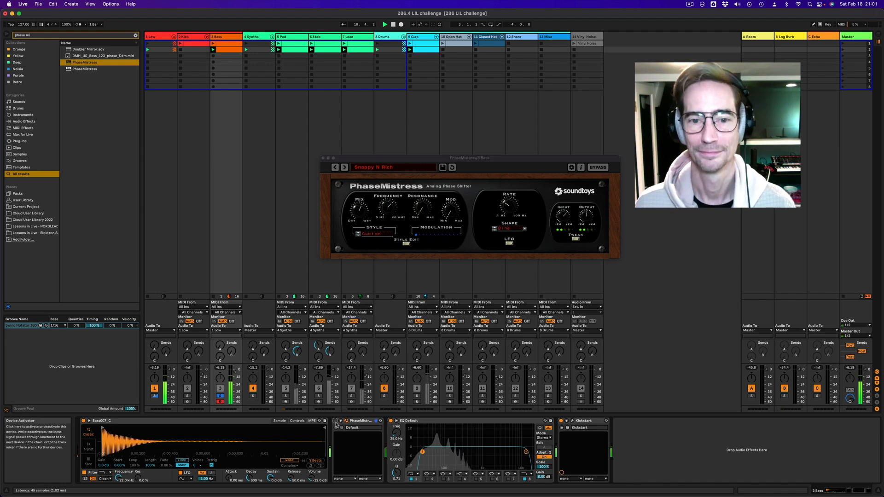
click(336, 422)
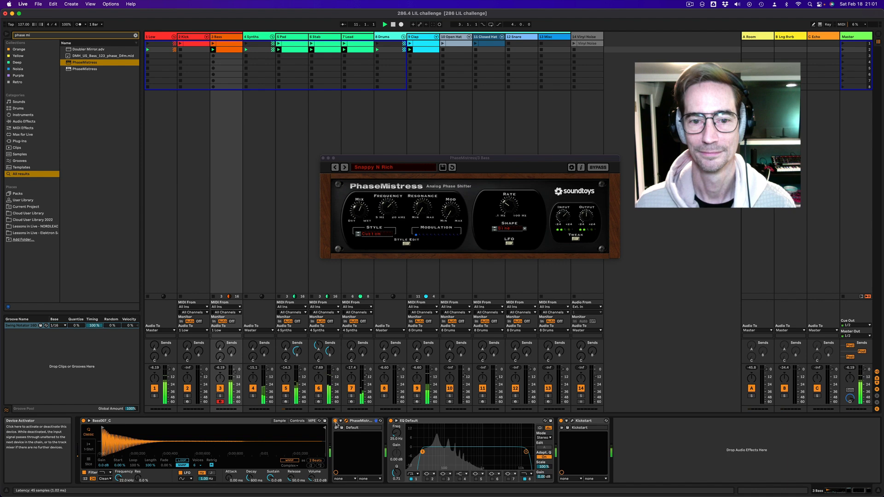
click(344, 167)
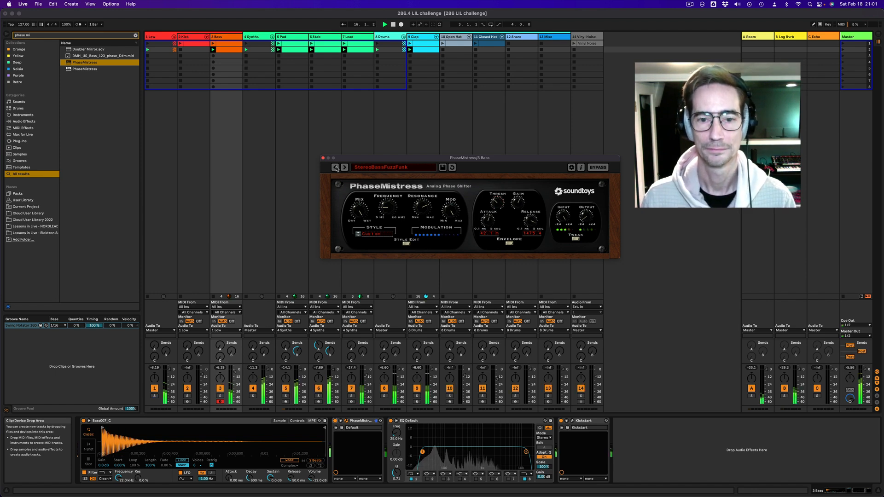
click(336, 167)
click(345, 168)
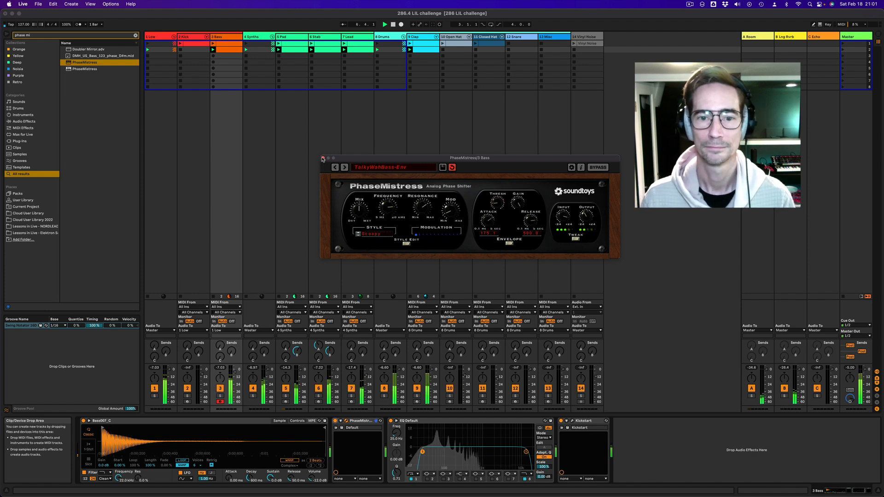
click(323, 158)
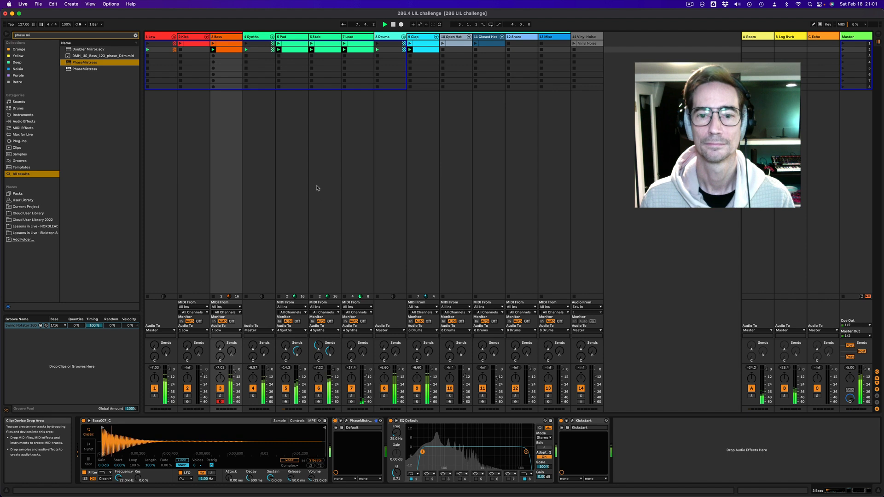
Play the first scene and adjust the Auto Filter's cutoff and LFO amount on the Stab track.
click(843, 43)
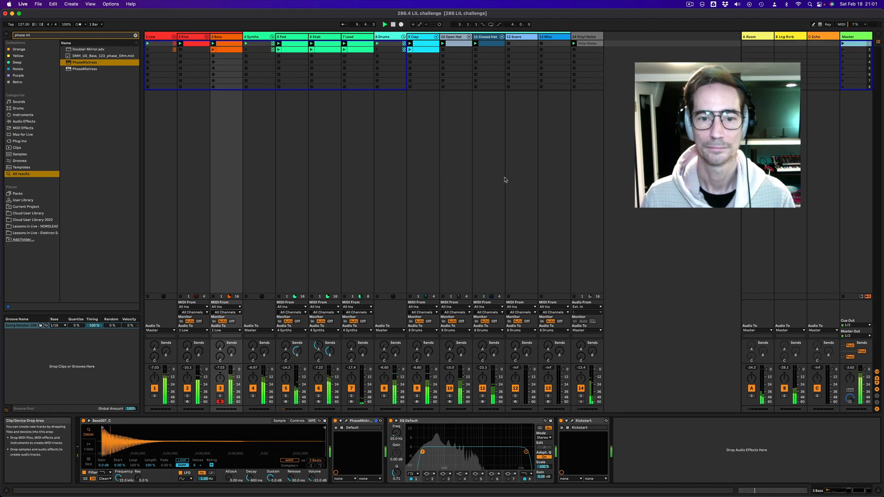
click(322, 141)
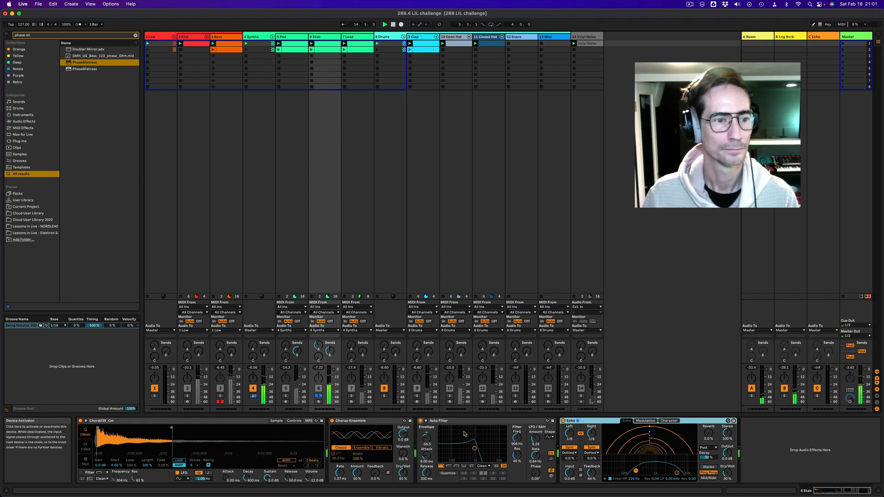
drag(534, 440, 534, 435)
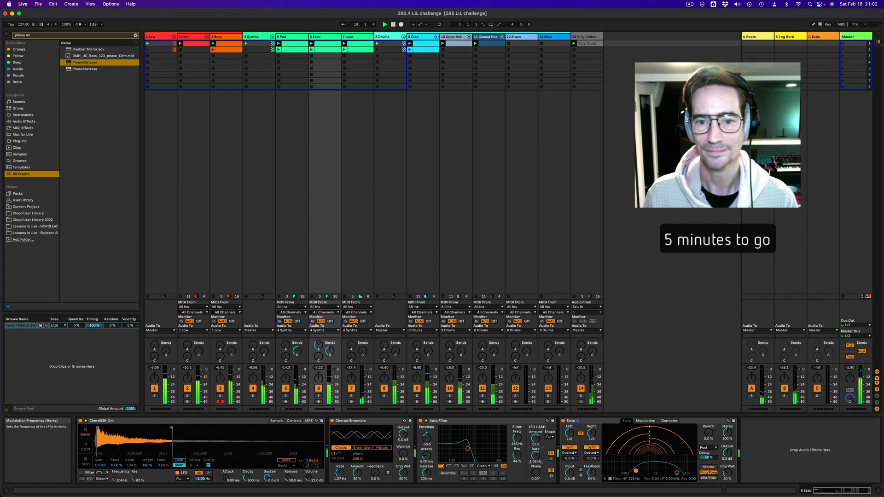
Adjust the Auto Filter's envelope amount on the Stab track, checking it both soloed and in the full mix.
key(s)
drag(426, 440, 427, 447)
key(s)
key(s)
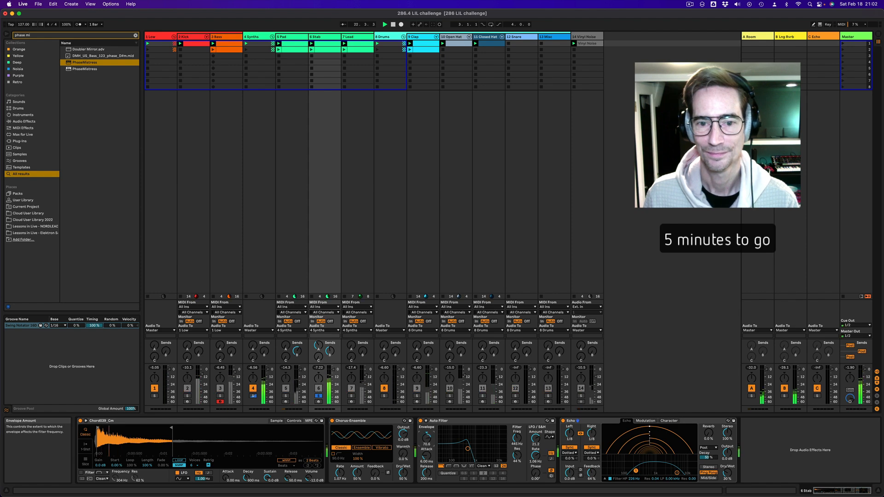
drag(427, 439, 426, 444)
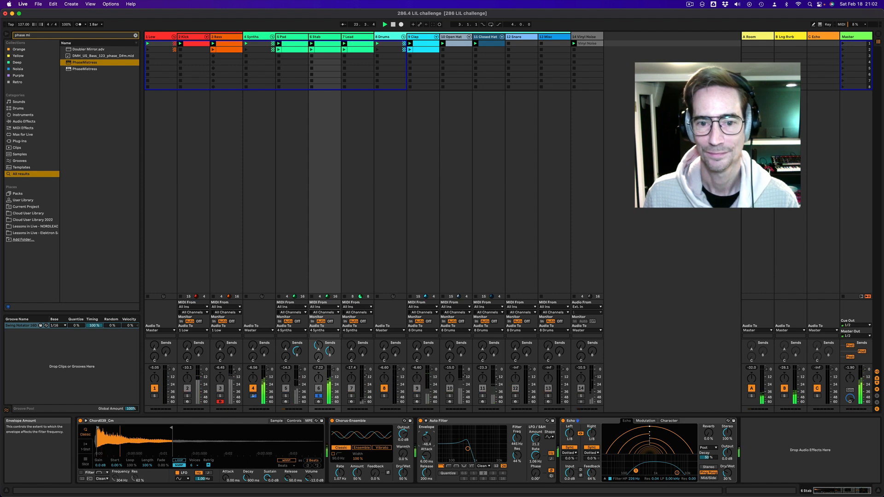
key(s)
click(504, 421)
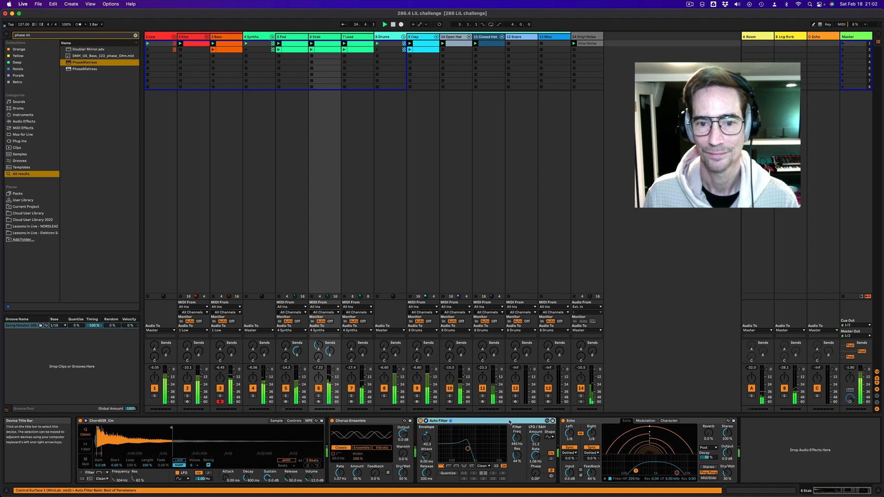
click(428, 439)
click(463, 423)
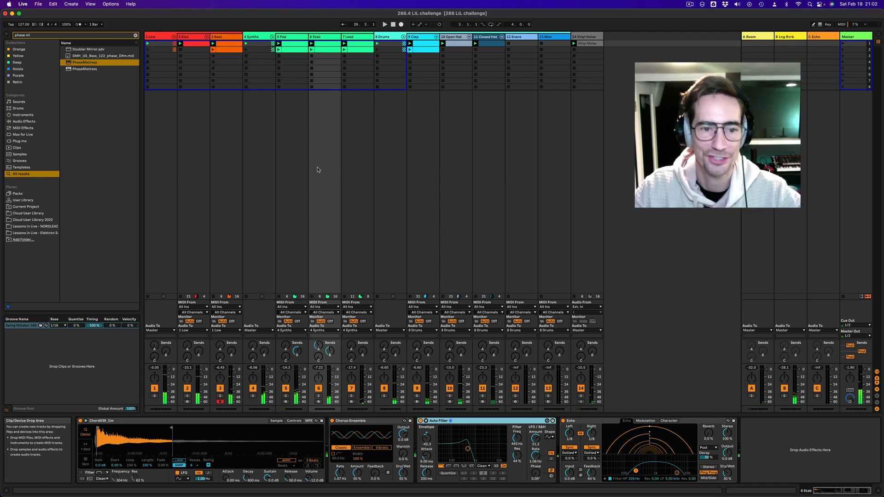
Copy the first scene's clips from Kick through Vinyl Noise into the Arrangement, starting at bar 1.
click(202, 44)
shift+click(485, 44)
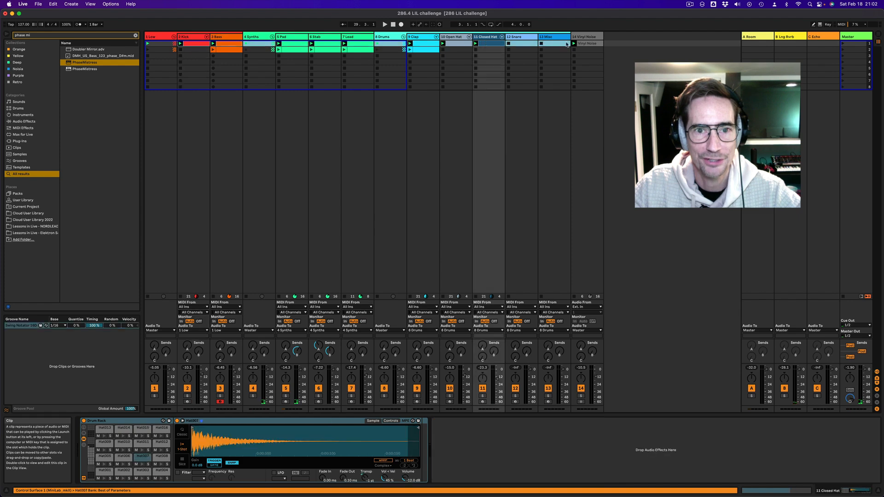
shift+click(587, 44)
drag(187, 45, 523, 73)
key(Tab)
click(410, 98)
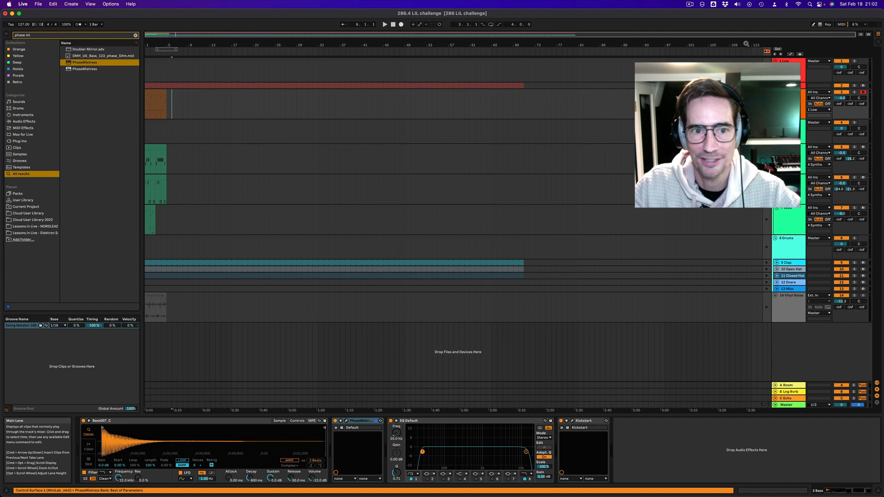
key(super+a)
Extend the looped Bass and Kick clips in the Arrangement to bar 193.
drag(165, 91, 636, 91)
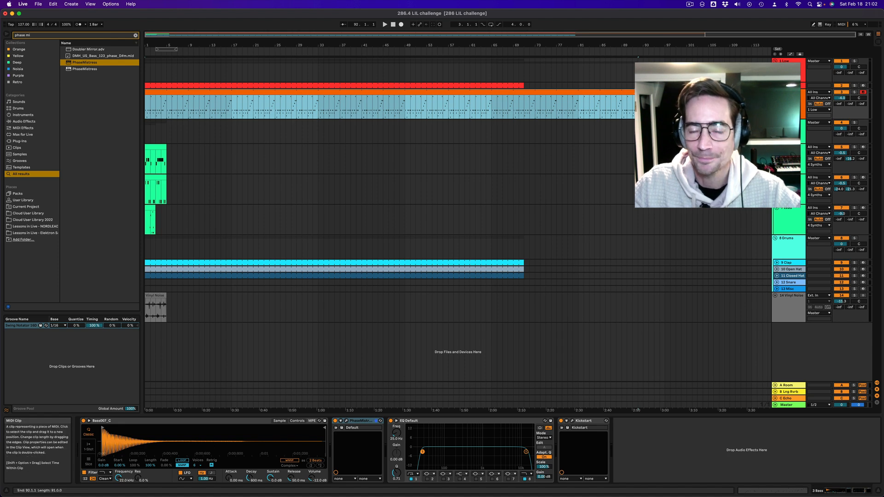
drag(636, 93, 810, 98)
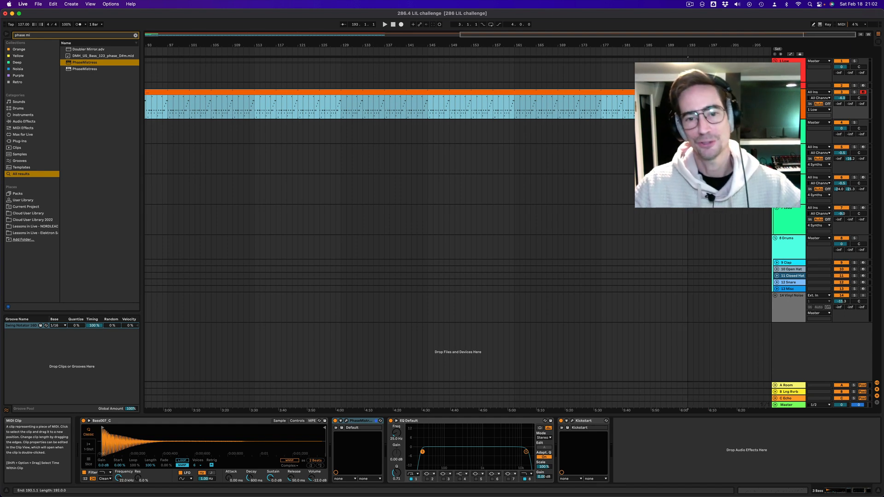
key(w)
drag(356, 86, 725, 85)
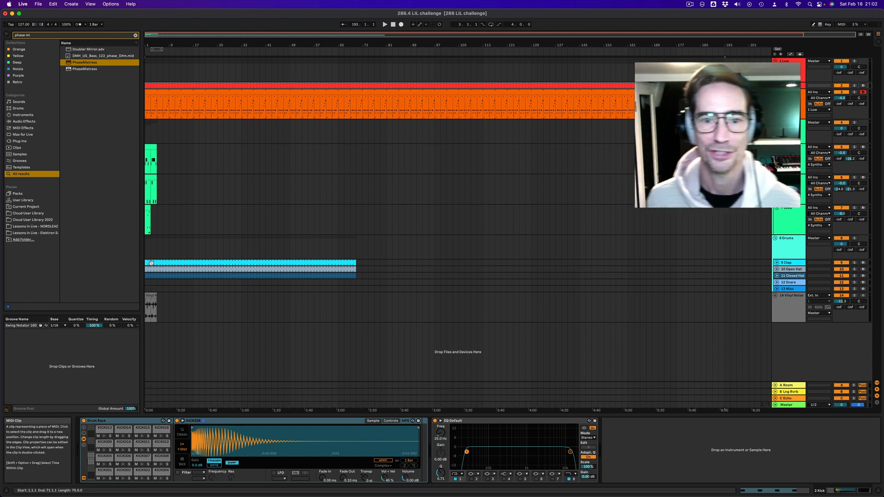
Extend the Vinyl Noise, Clap, Open Hat and Closed Hat clips to bar 193 to match the Kick and Bass.
drag(157, 308, 725, 307)
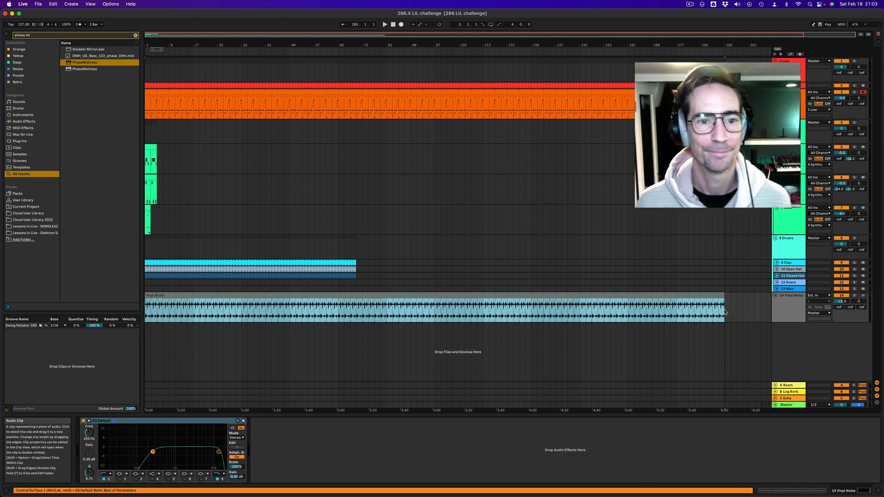
click(302, 268)
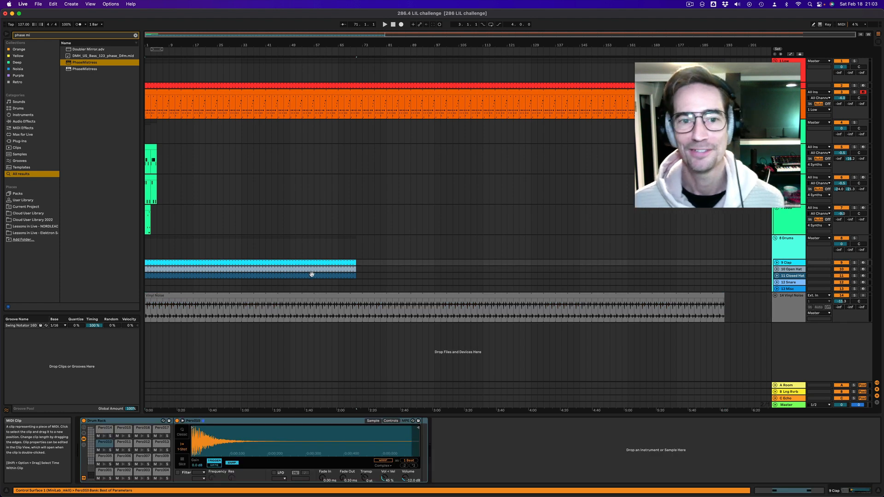
click(311, 275)
drag(357, 275, 725, 271)
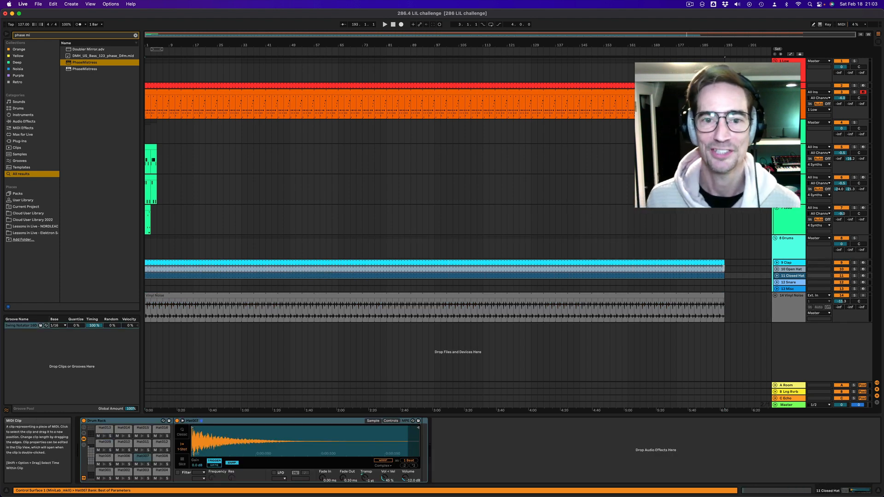
During playback, arrange the Stab clip from bar 9 to bar 177 and the Pad clip from bar 17 to about bar 161.
key(space)
drag(152, 146, 197, 157)
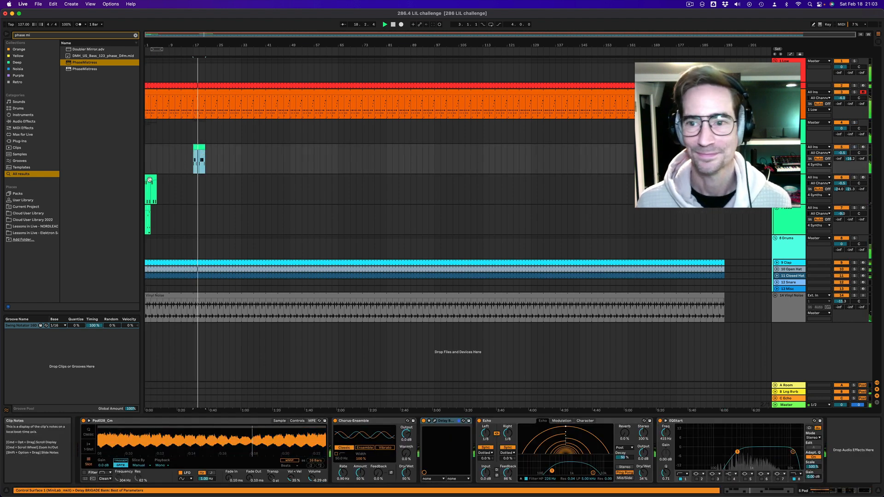
drag(151, 181, 682, 186)
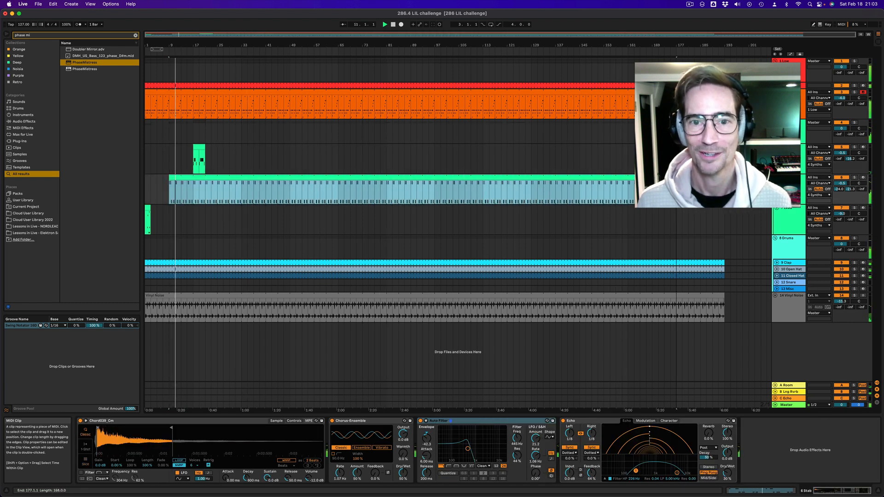
drag(205, 159, 627, 154)
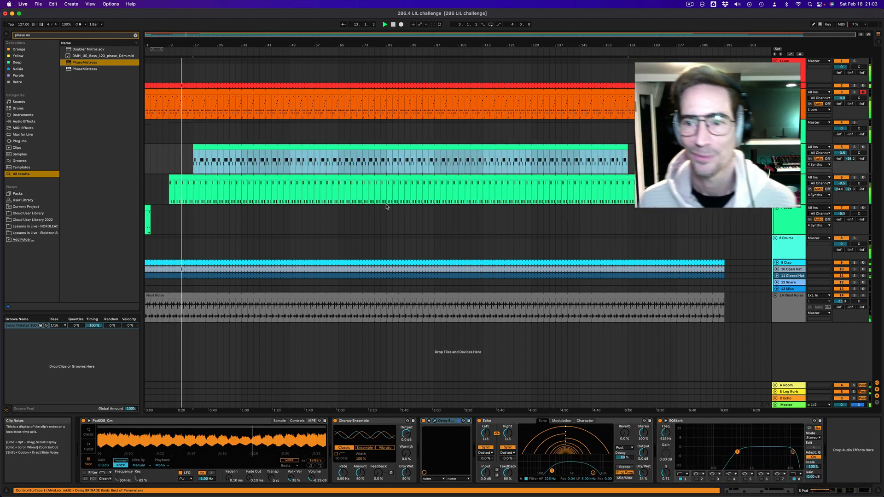
Inspect PhaseMistress on the Bass track with the track soloed, then close its window.
click(180, 114)
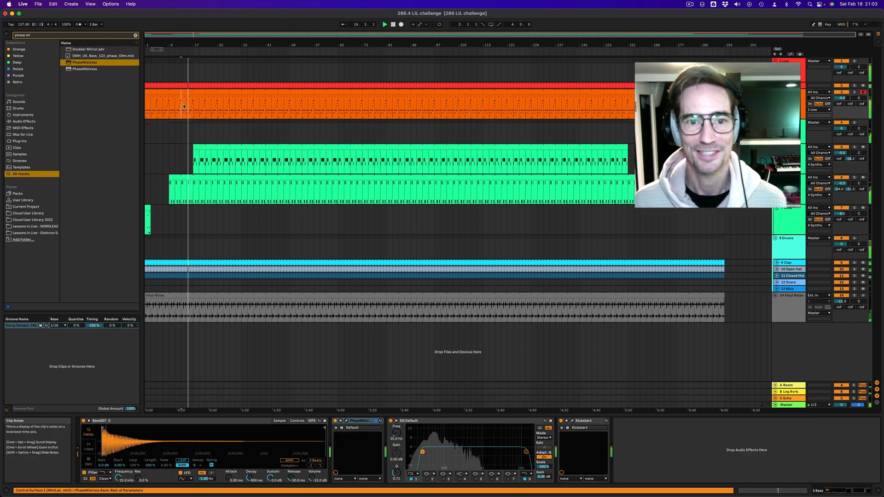
click(347, 422)
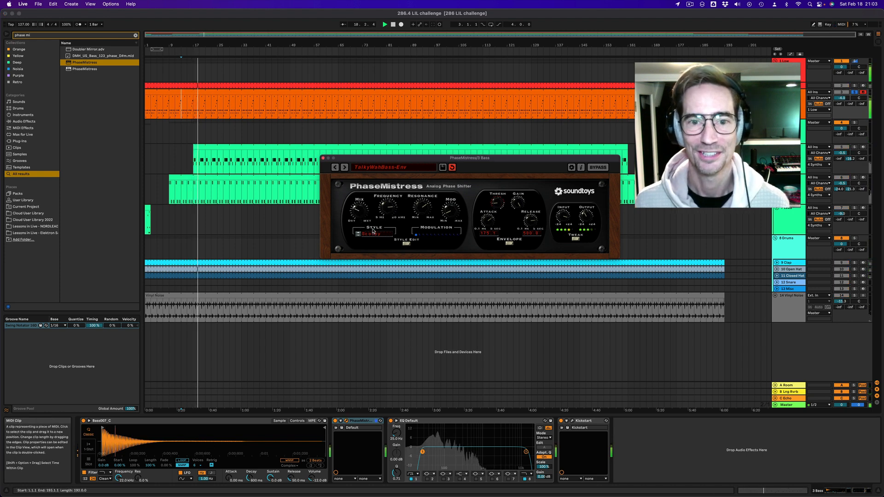
click(324, 158)
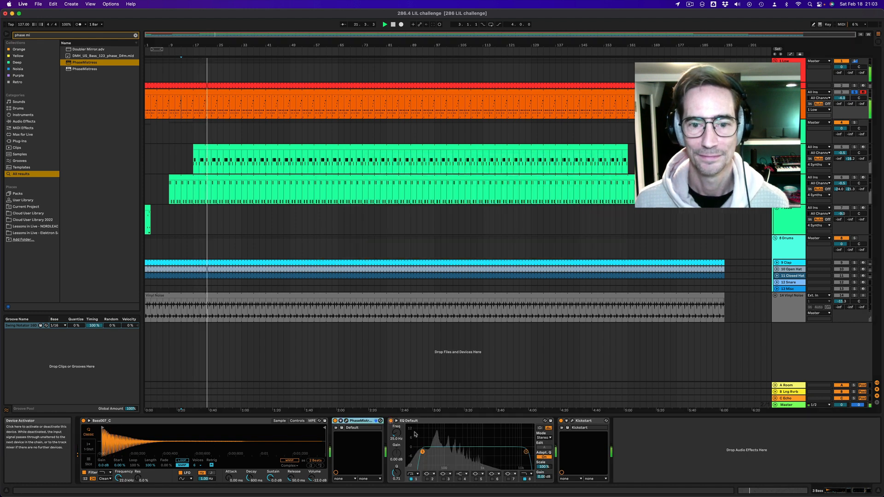
Enable the second band of the Bass EQ, cut about 3 dB at about 82 Hz, and unsolo the track.
click(428, 480)
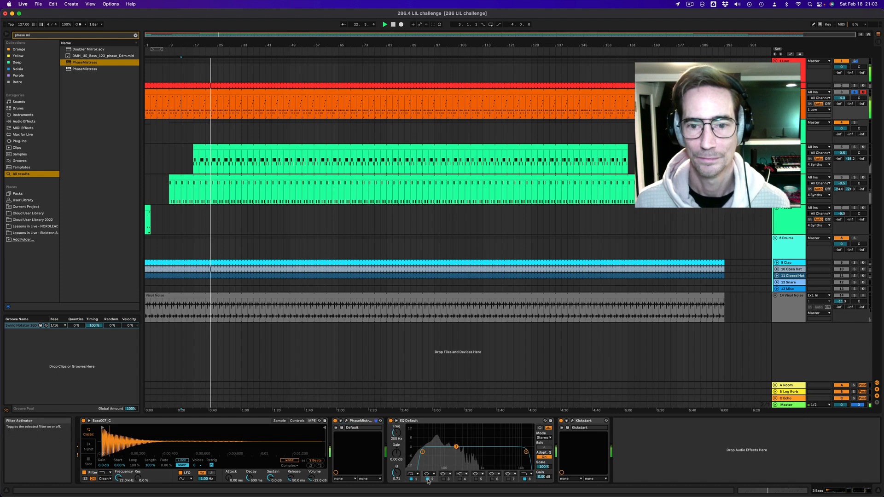
drag(456, 447, 442, 452)
key(s)
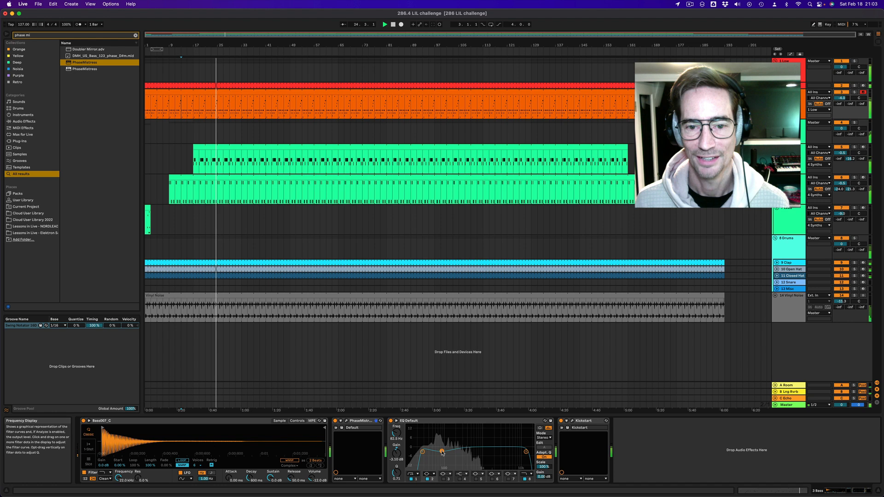
Find Transient Master in the browser and insert it on the Bass track between PhaseMistress and the EQ.
click(435, 421)
key(super+f)
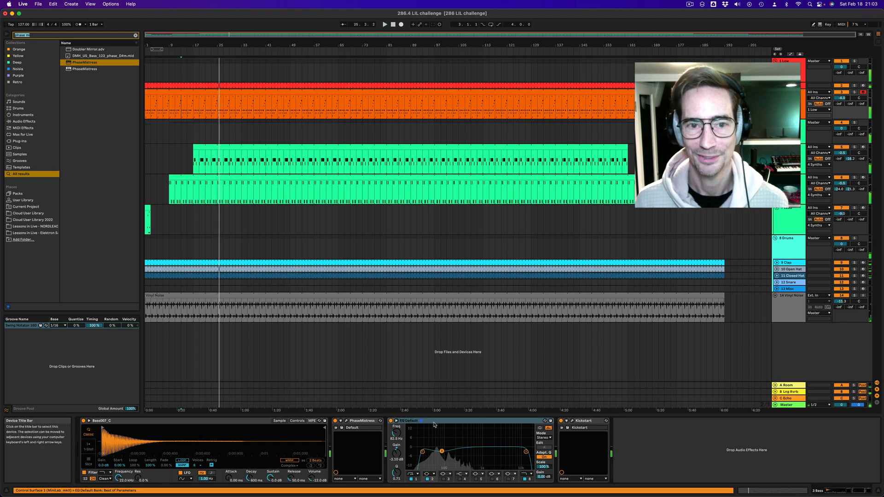
text(transient maste)
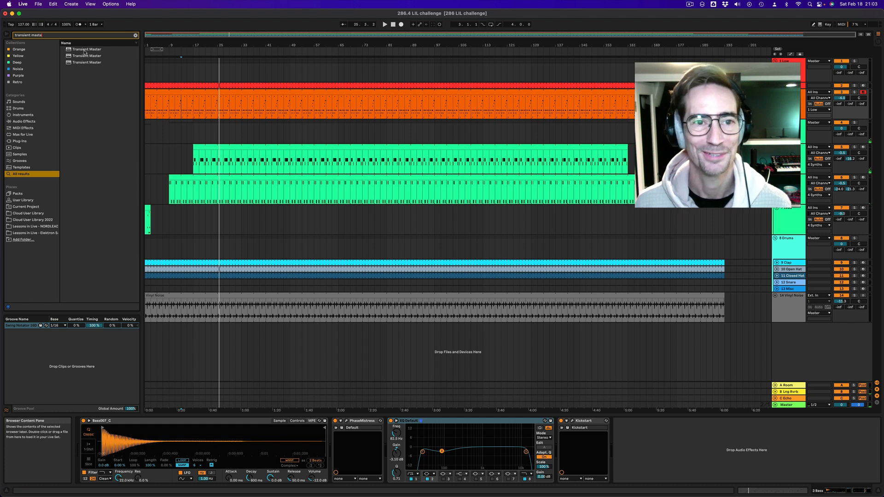
click(86, 55)
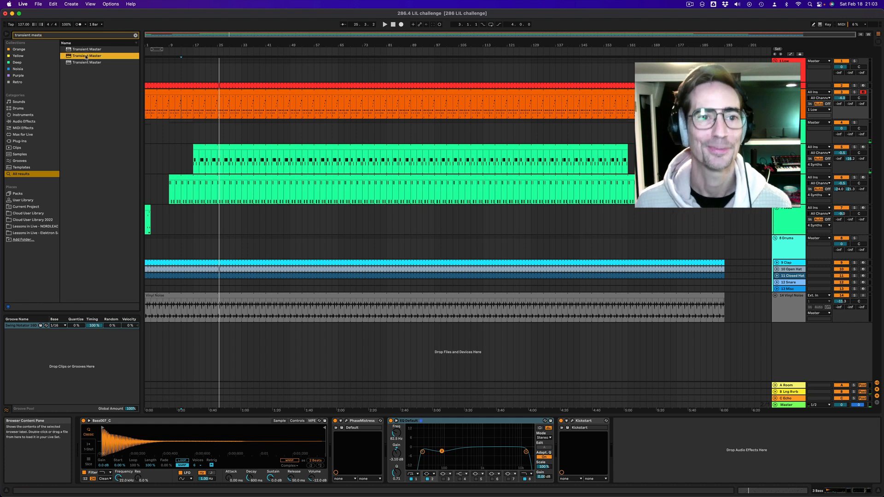
drag(336, 328, 386, 426)
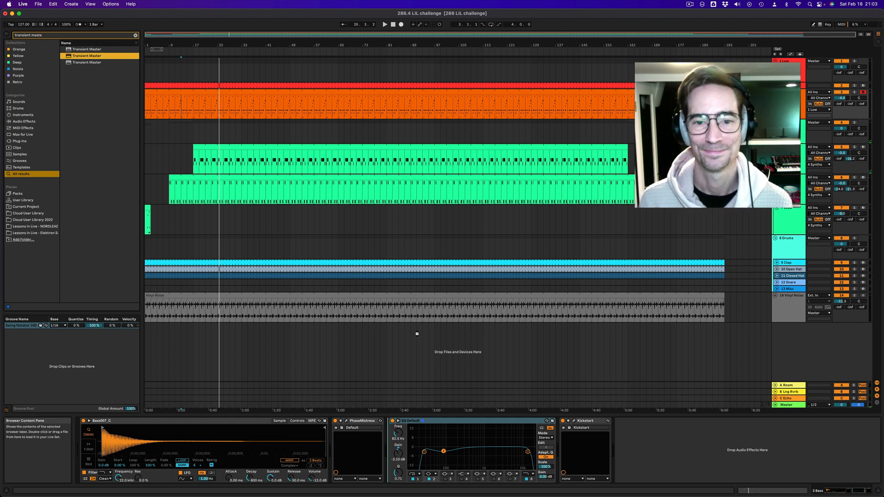
During playback, set Transient Master's Attack to about 49% and Sustain to about -20%, unsolo the Bass track, and close the plug-in window.
click(418, 211)
key(space)
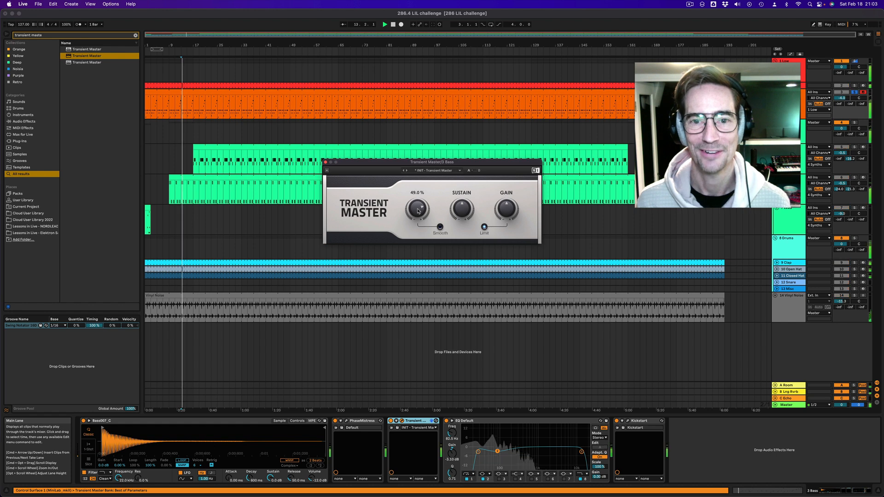
drag(462, 210, 462, 222)
key(s)
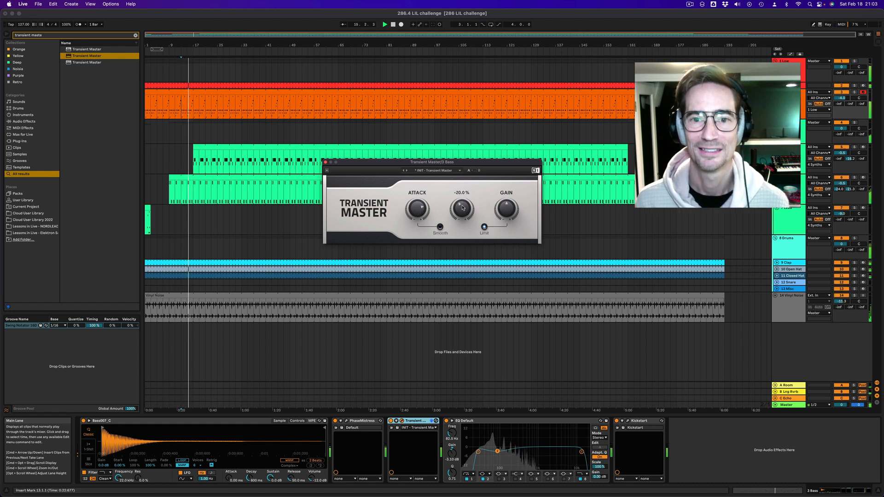
click(325, 162)
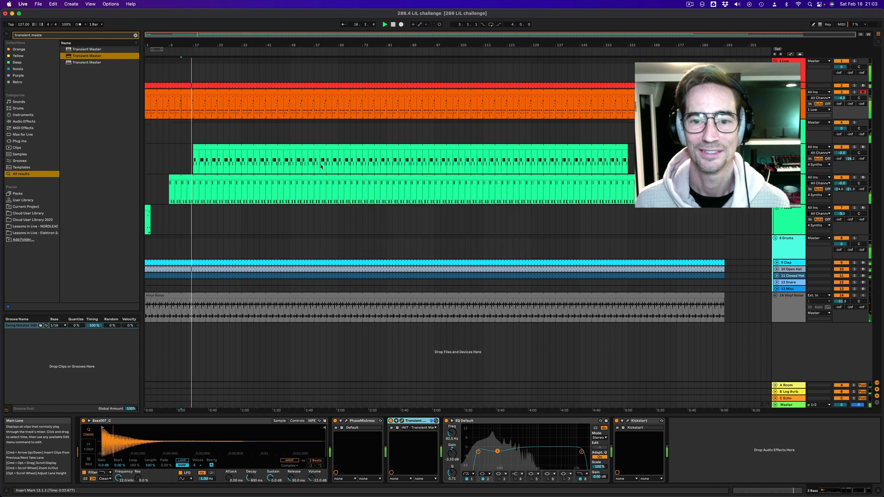
Extend the Lead clip from bar 1 to bar 193 and fit all track heights to the Arrangement.
click(147, 208)
drag(150, 208, 725, 208)
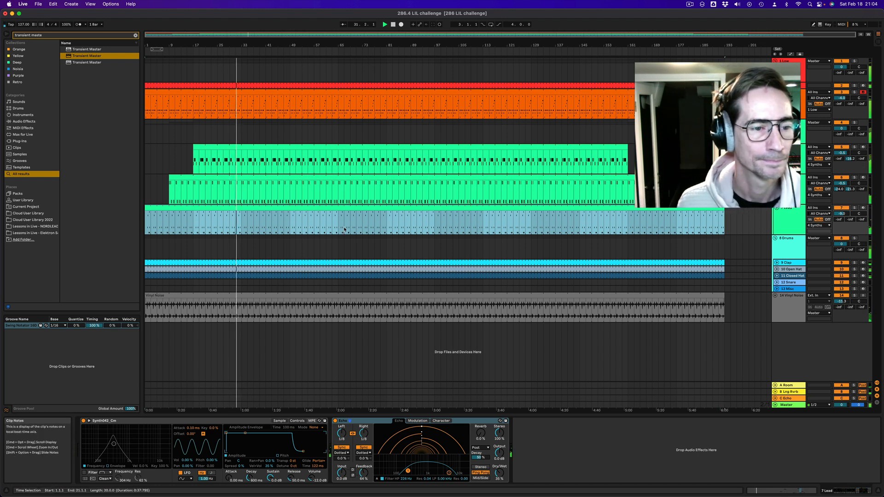
key(h)
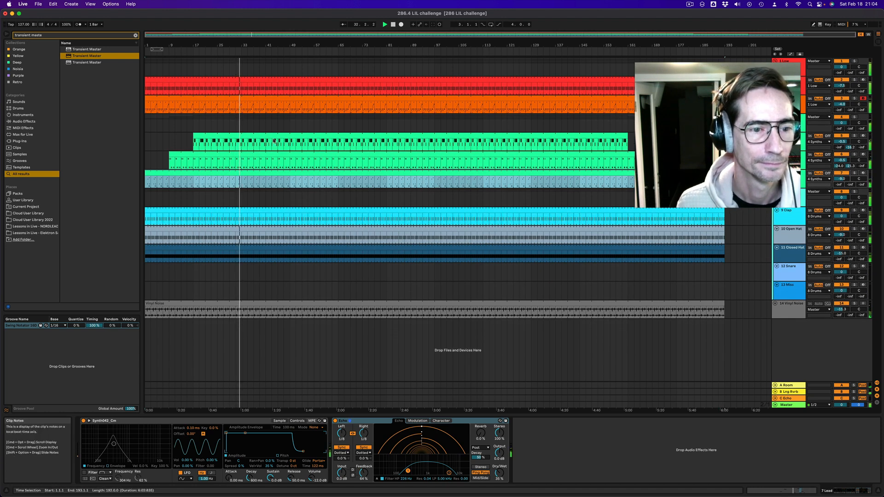
Add the LowCut.adv preset after the EQ on the Kick track, with Q at 0.71 and frequency at about 150 Hz.
click(254, 88)
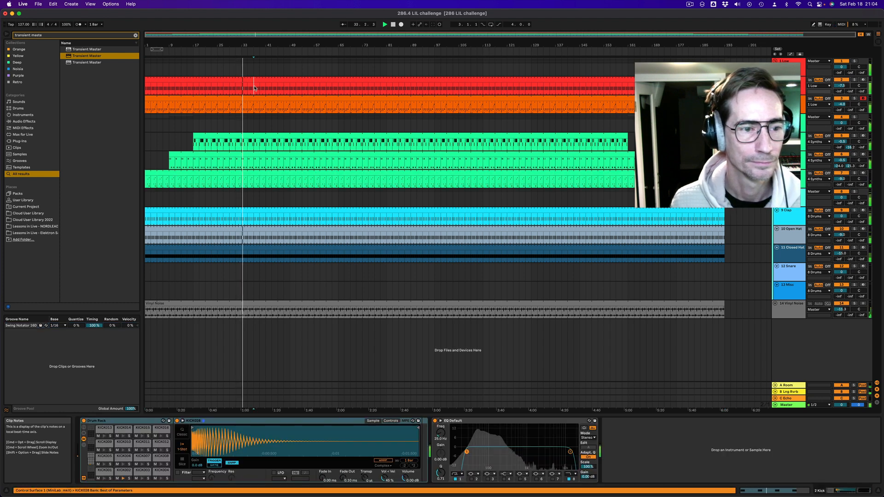
key(super+f)
text(low cut)
drag(103, 56, 634, 449)
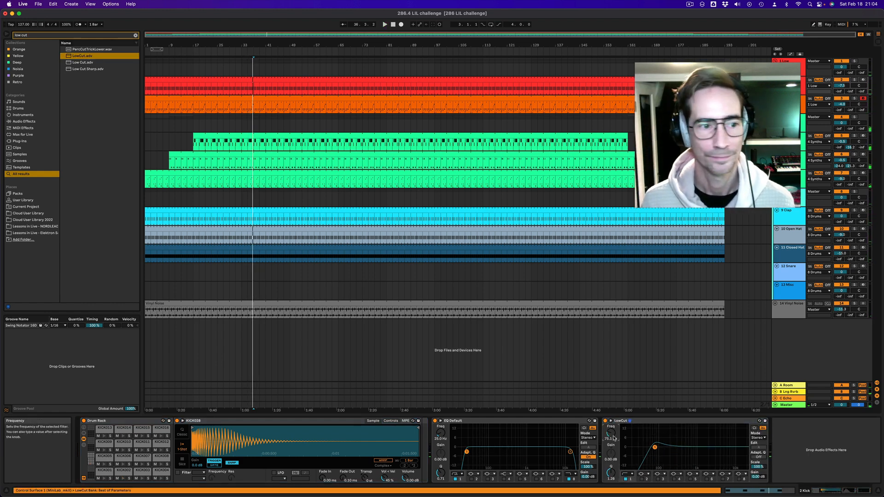
text(1)
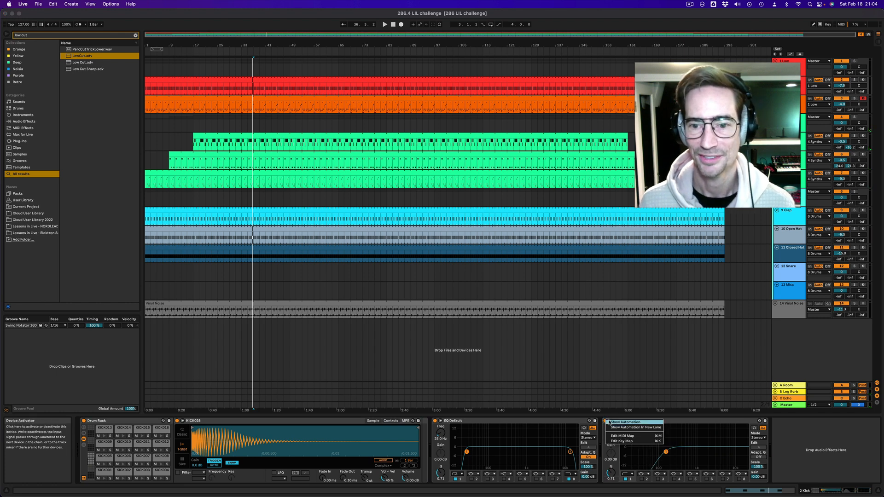
Automate the Kick's LowCut device to switch on at bar 41 and off at bar 49, then hide the automation lanes.
text(a)
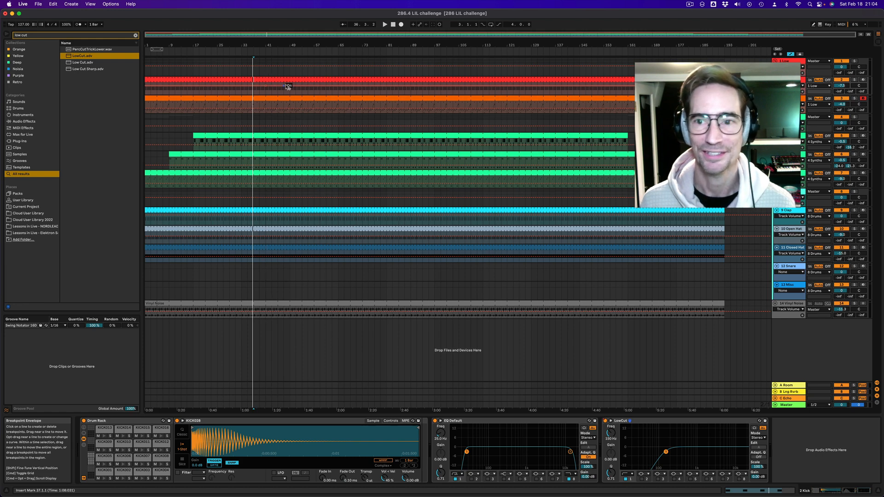
drag(258, 88, 267, 90)
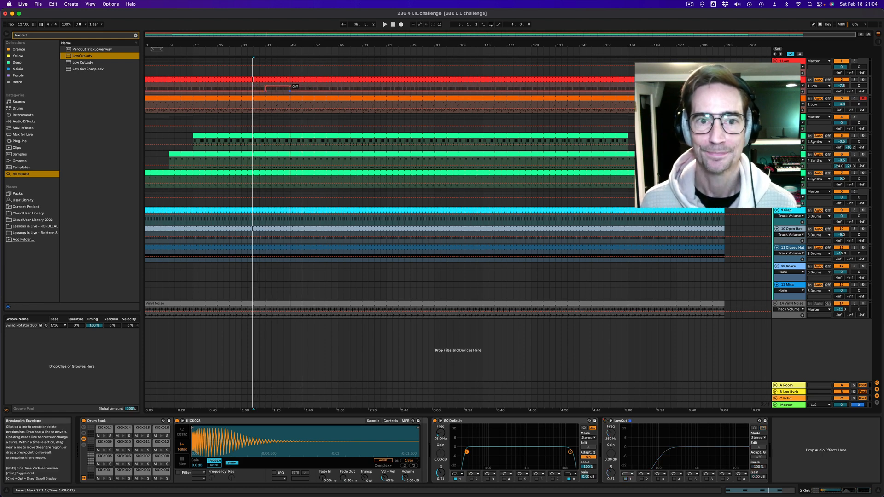
click(278, 91)
key(a)
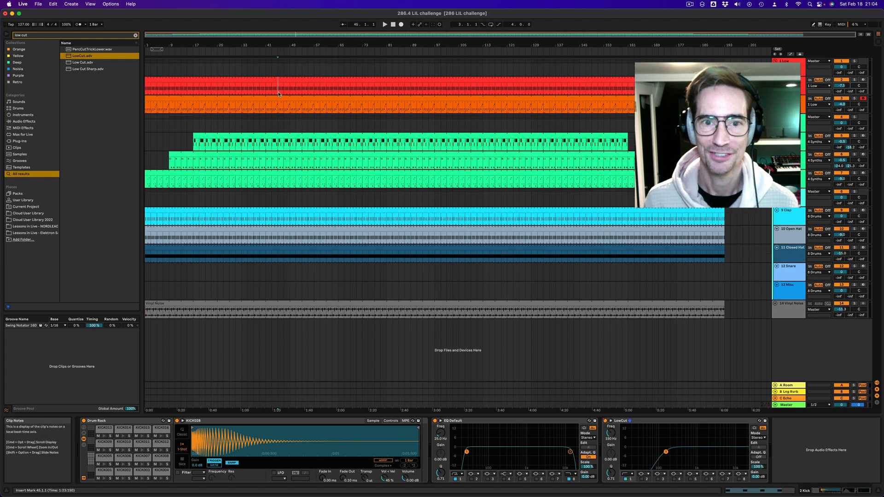
Cut a break before bar 49 by deleting the Kick from bar 45 and the Bass from bar 47.
click(284, 79)
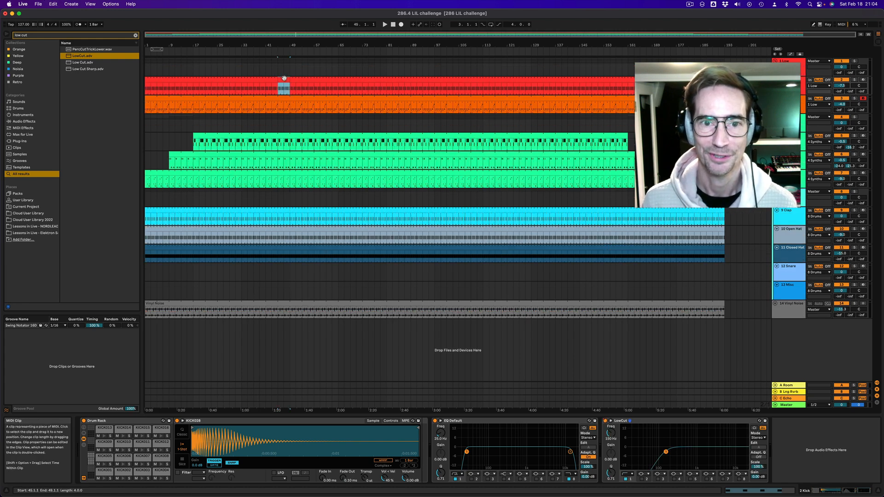
key(space)
key(Delete)
click(288, 106)
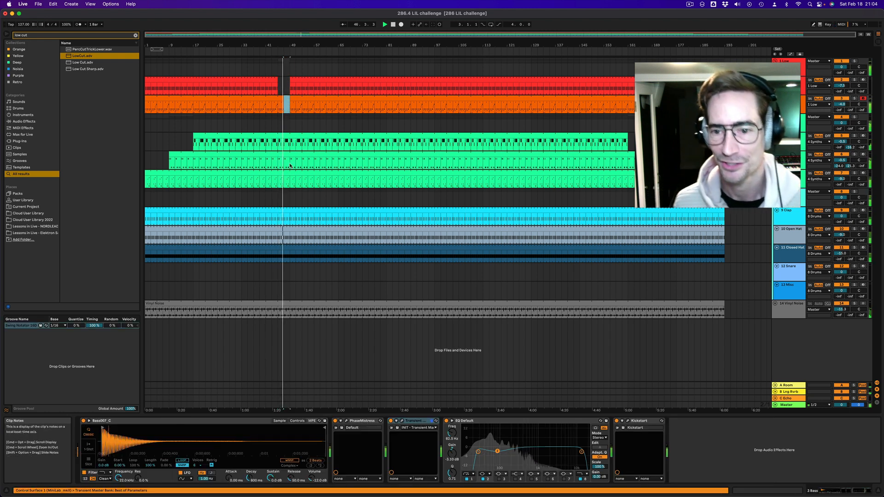
Rename the second Pad clip in Session View as legato and place it in the Arrangement from bar 45 to bar 49.
key(Tab)
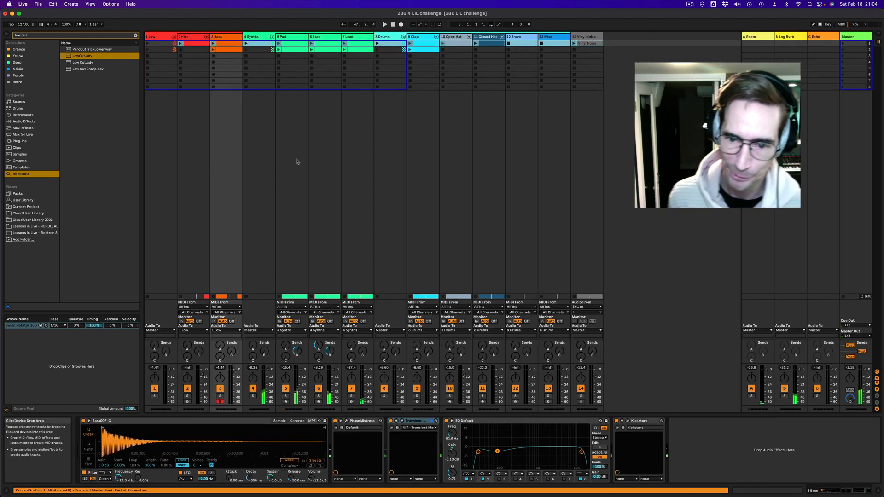
click(289, 51)
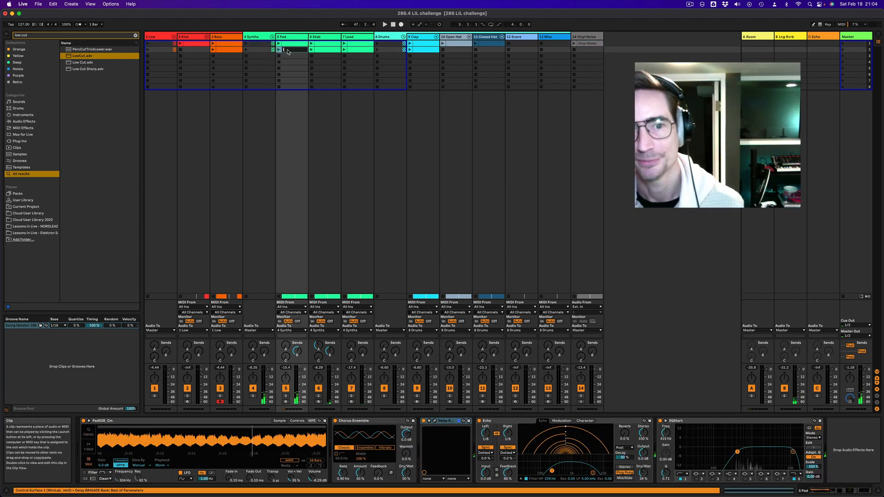
text(legato)
key(Return)
key(Tab)
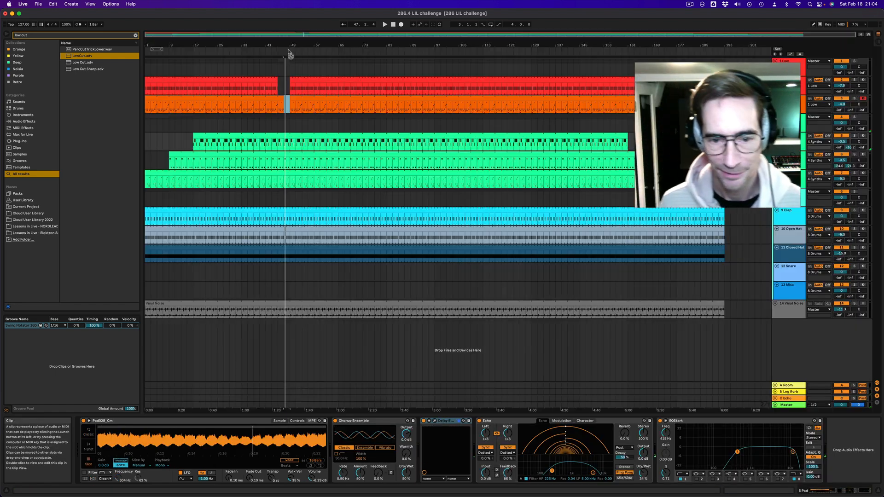
click(279, 146)
key(space)
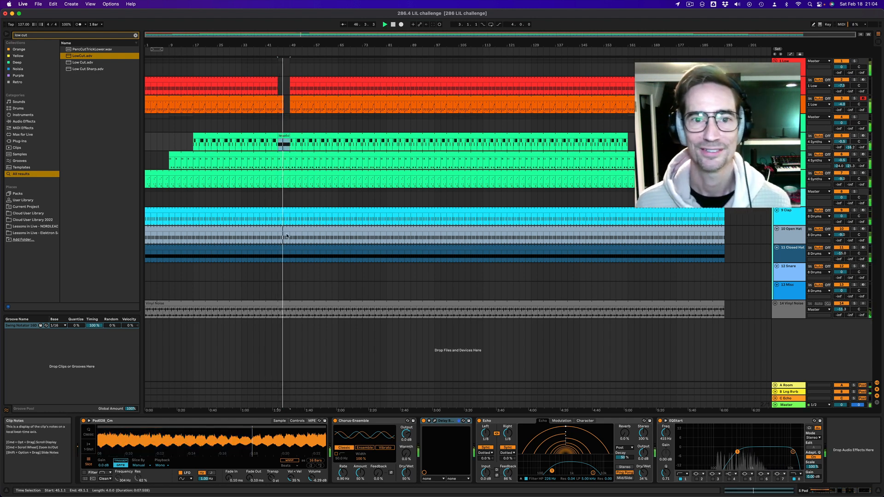
Delete the Clap, Open Hat and Closed Hat parts from bar 48 to bar 49.
scroll(286, 234, up, 5)
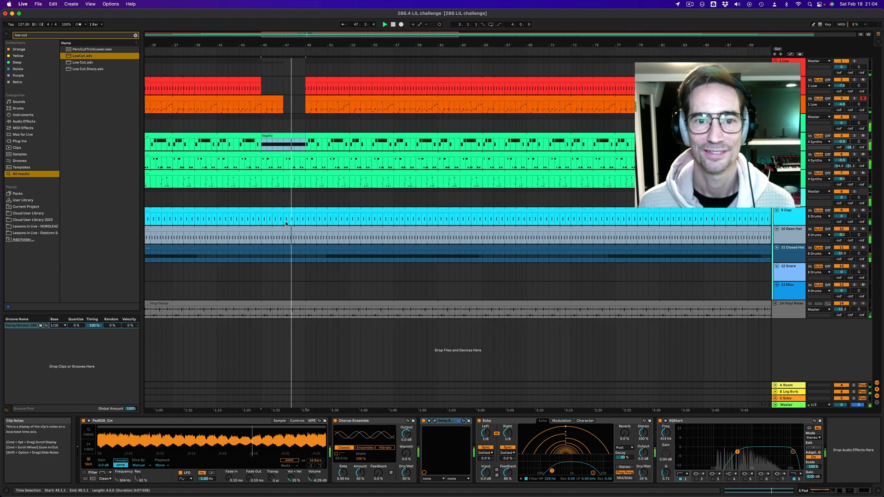
drag(294, 224, 306, 256)
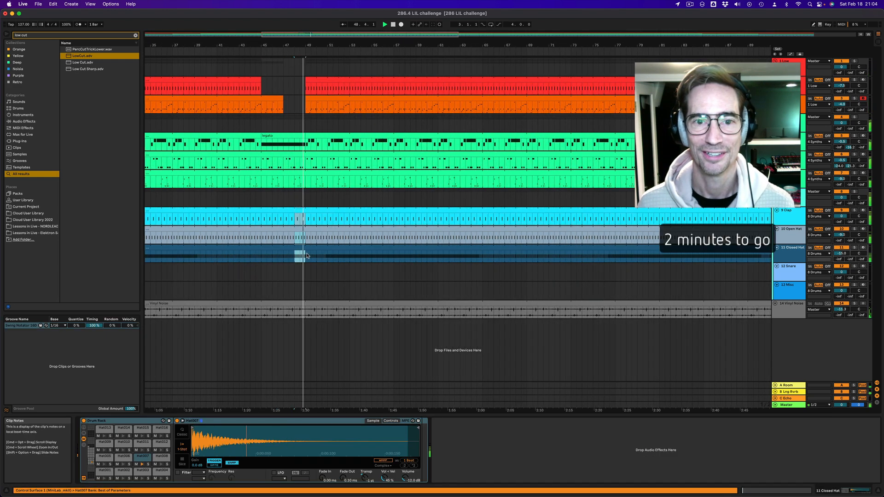
key(Delete)
Play the break from bar 47 and add a locator named D1 at bar 49.
click(285, 253)
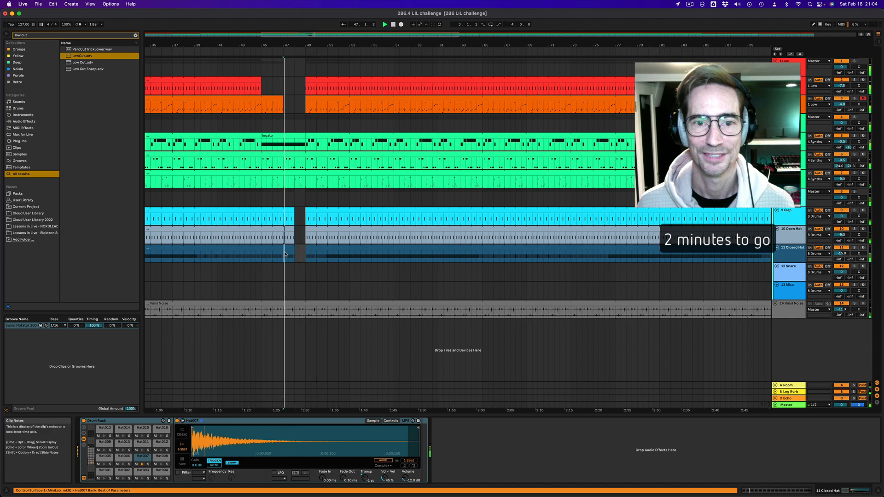
scroll(285, 253, down, 8)
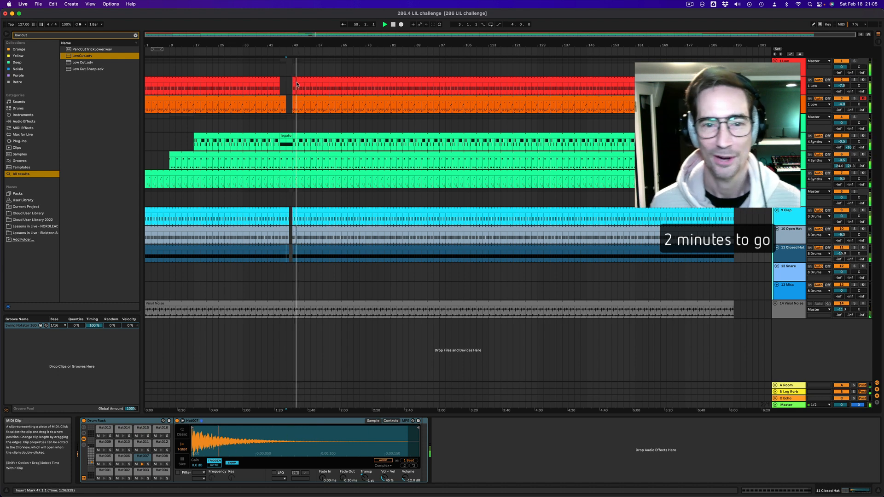
right_click(293, 51)
click(297, 66)
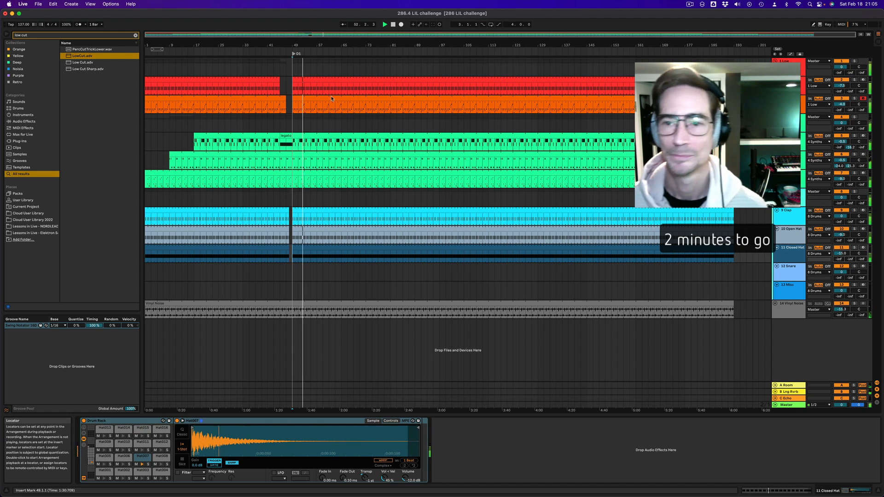
Delete the Stab part from bar 47 to bar 49 and play through the break.
click(303, 174)
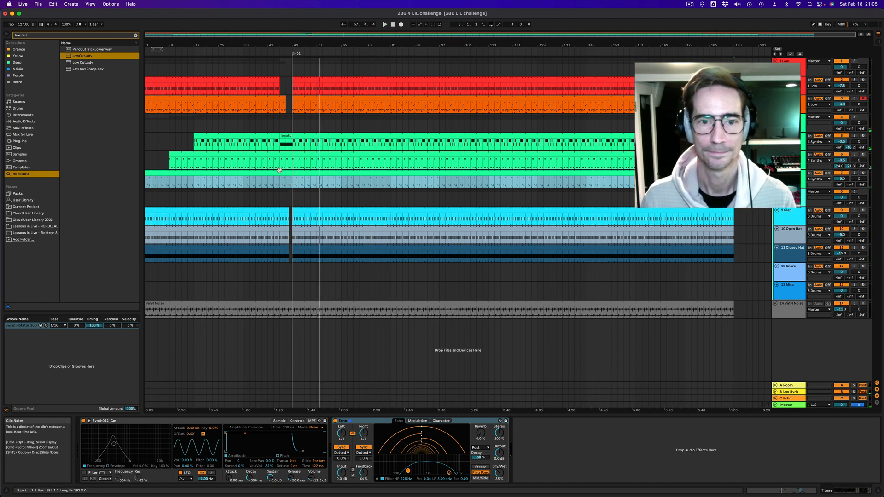
click(280, 165)
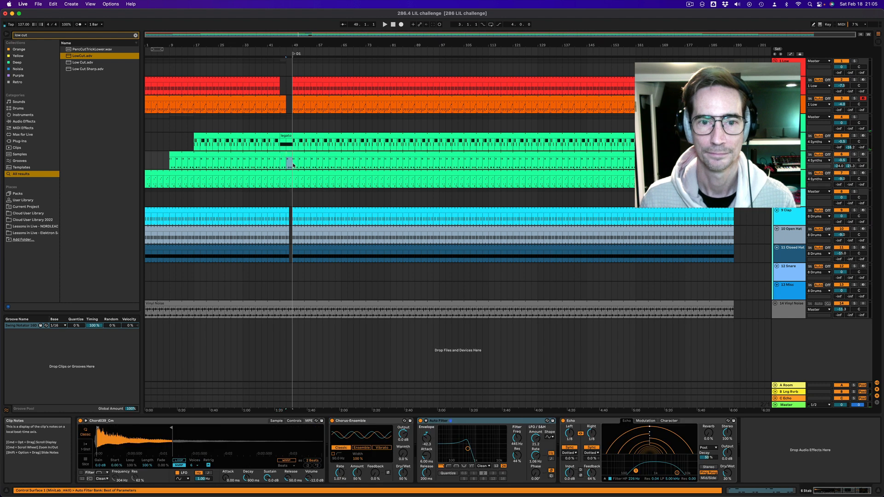
key(space)
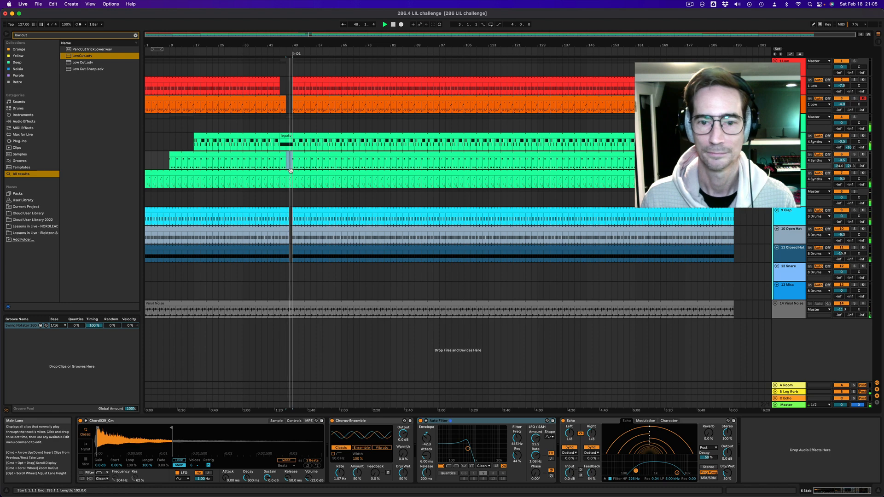
scroll(290, 169, up, 5)
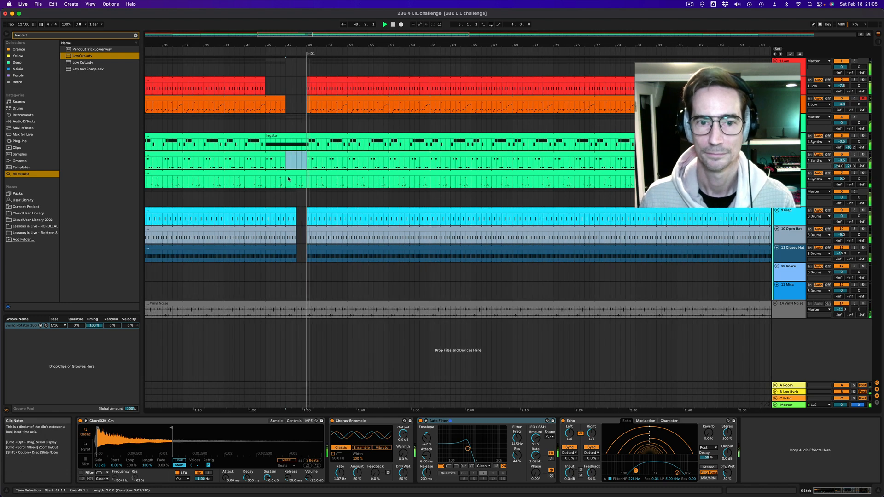
scroll(288, 179, down, 5)
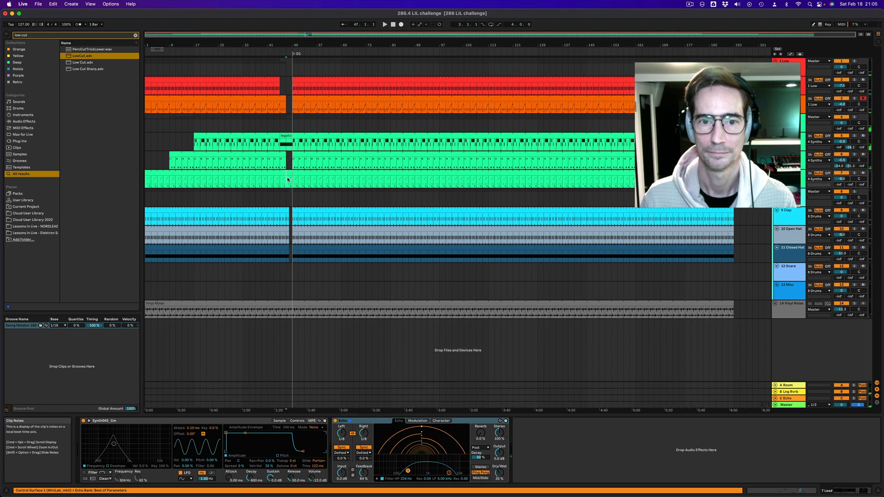
Add LowCut.adv after EQStart on the Synths group, with Q at 0.71 and frequency at about 150 Hz.
click(280, 130)
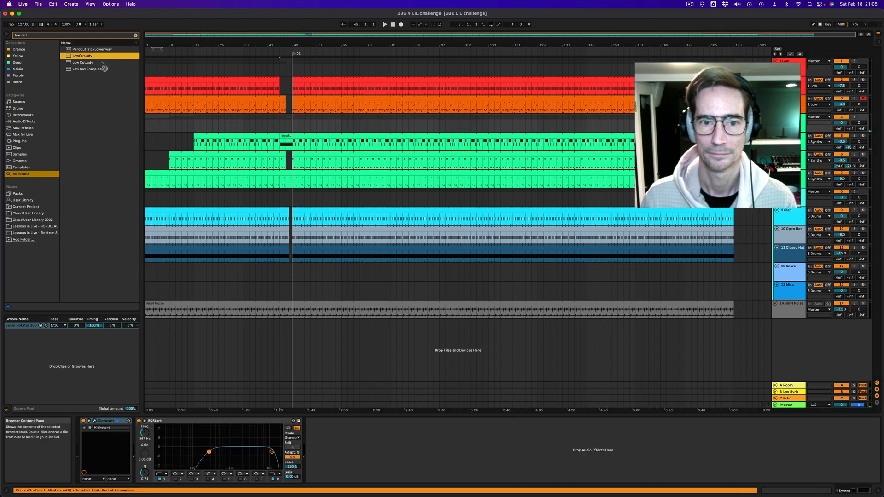
drag(278, 125, 423, 450)
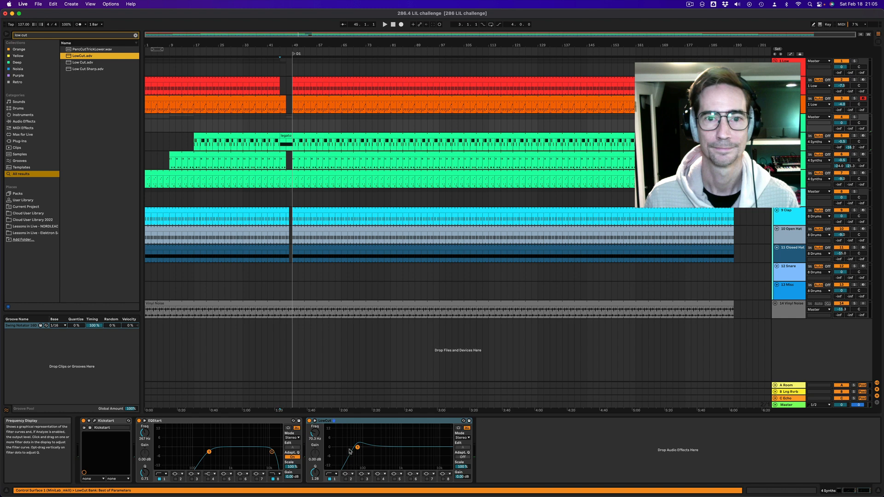
double_click(317, 473)
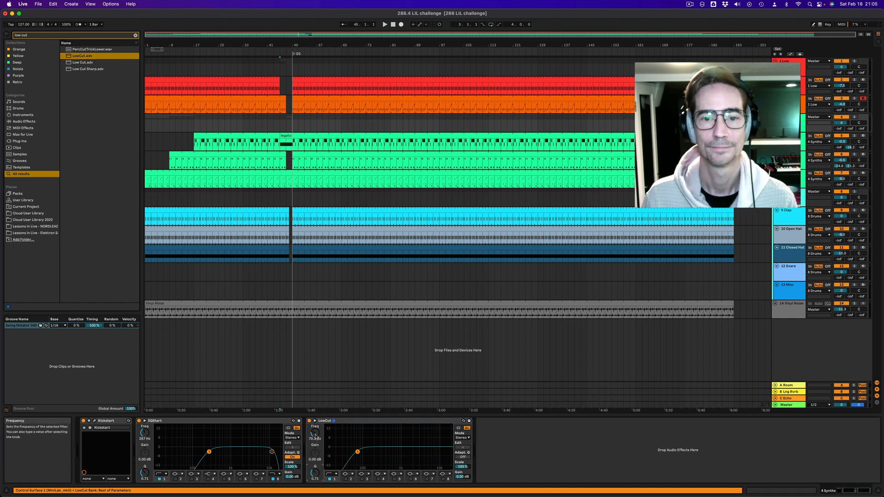
click(316, 436)
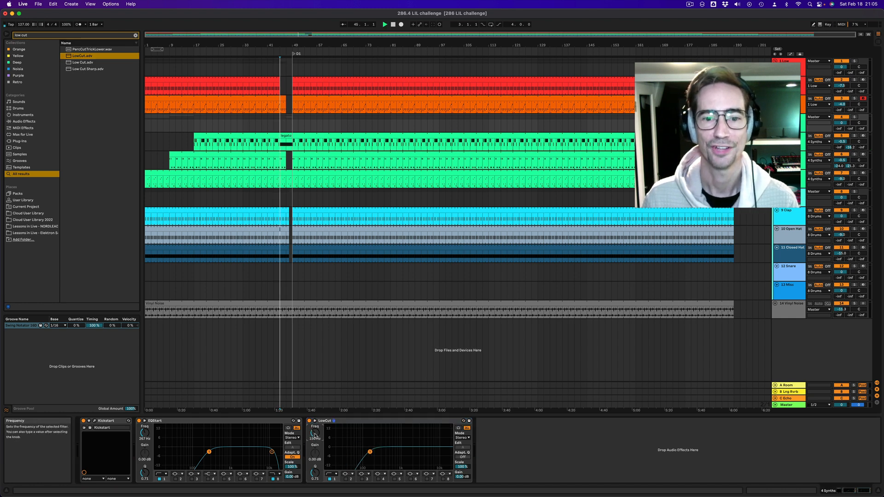
Automate the Synths LowCut frequency to rise from bar 41 to 721 Hz at bar 45, and play the break from bar 47.
key(space)
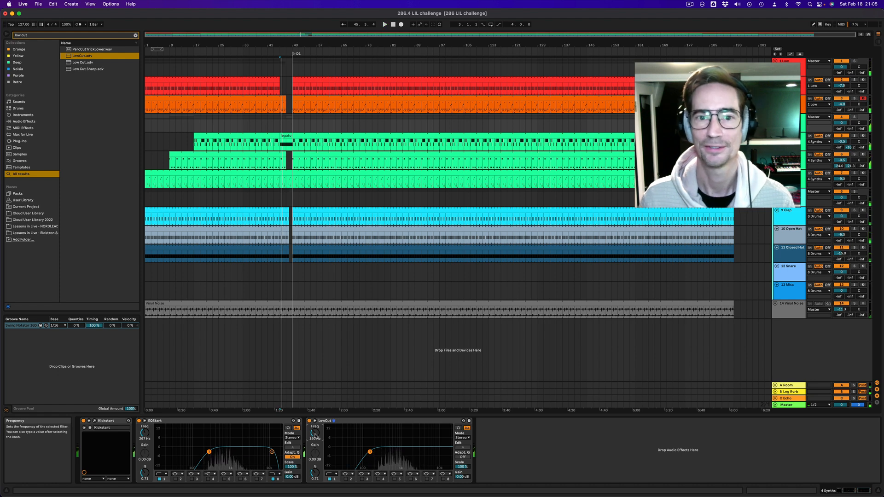
right_click(316, 435)
click(323, 438)
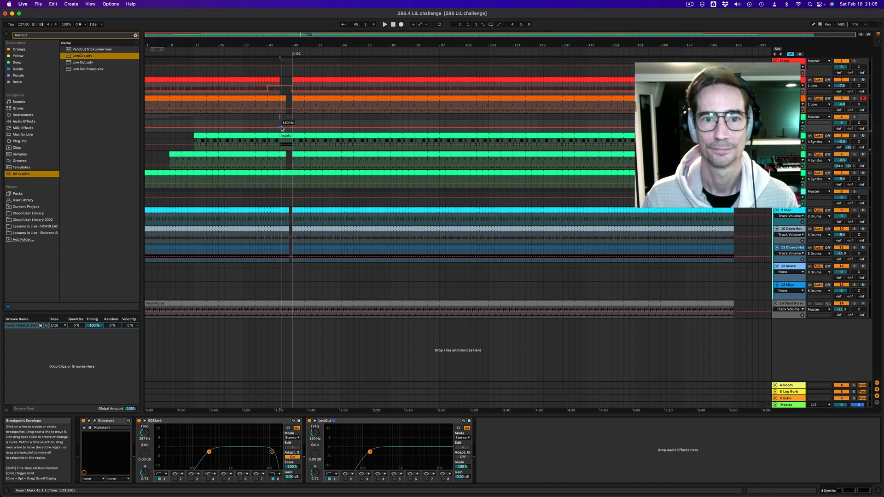
scroll(283, 128, up, 5)
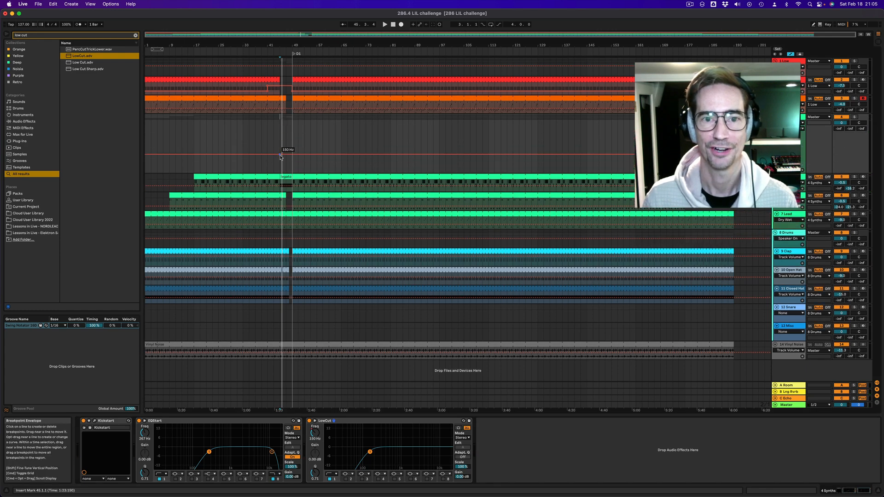
mouse_move(280, 155)
mouse_down()
mouse_move(275, 166)
mouse_move(281, 144)
mouse_up()
key(space)
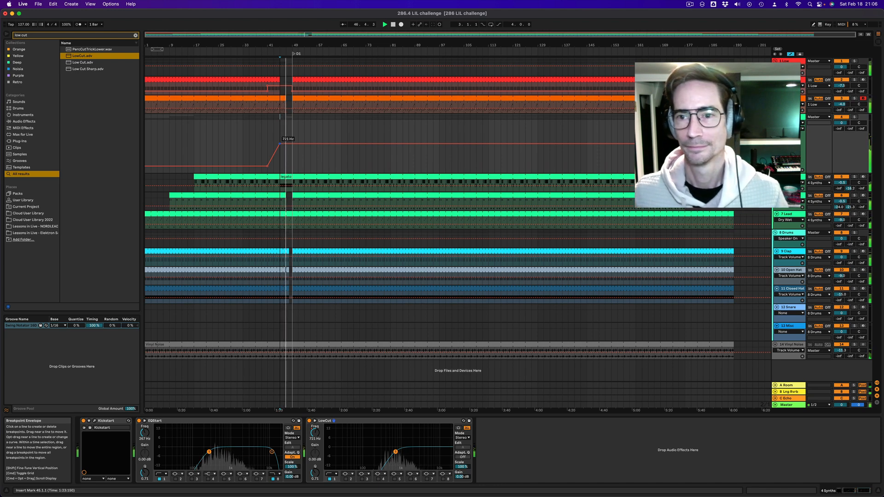
key(a)
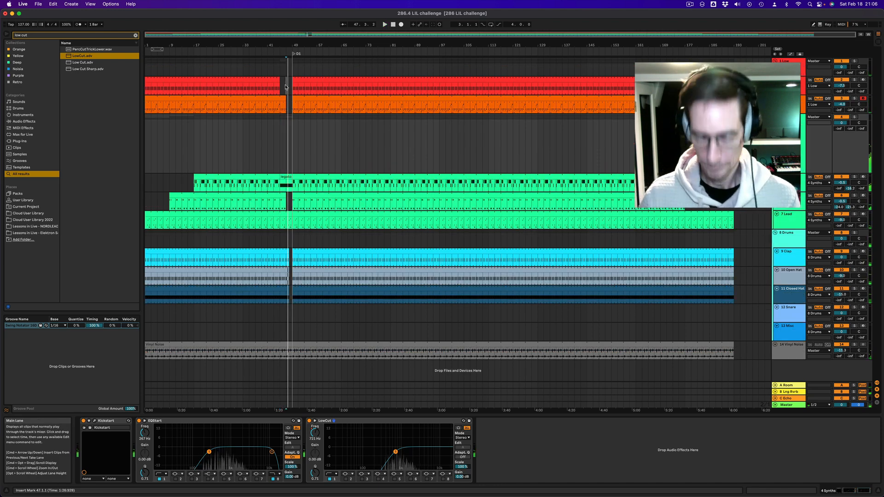
click(285, 86)
key(space)
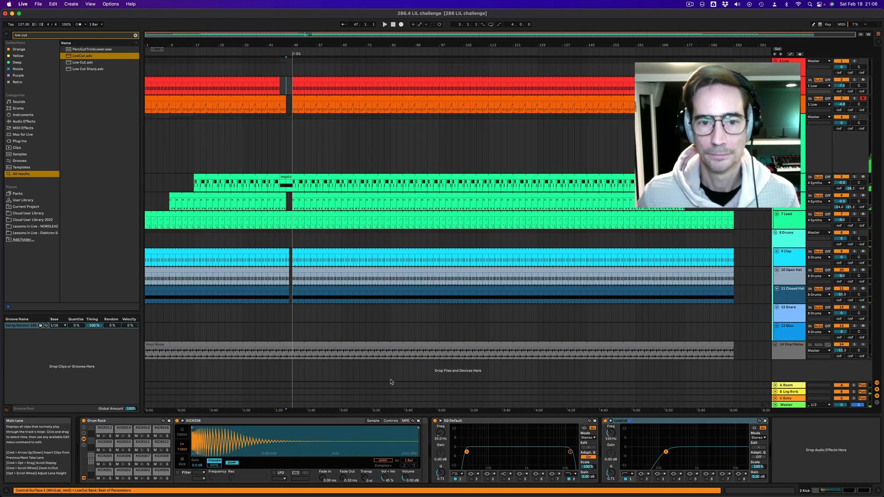
Show the Bass LowCut's on/off automation, delay its switch-on point to bar 45, and play the passage.
click(281, 109)
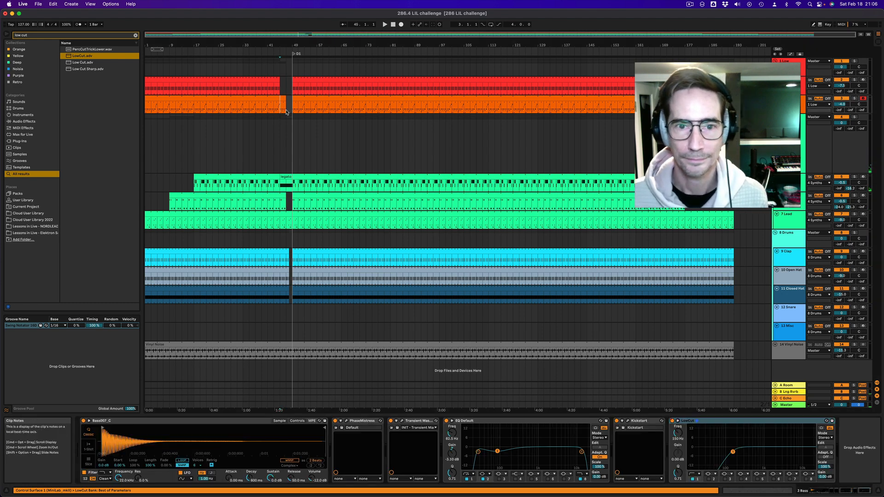
right_click(673, 421)
click(684, 425)
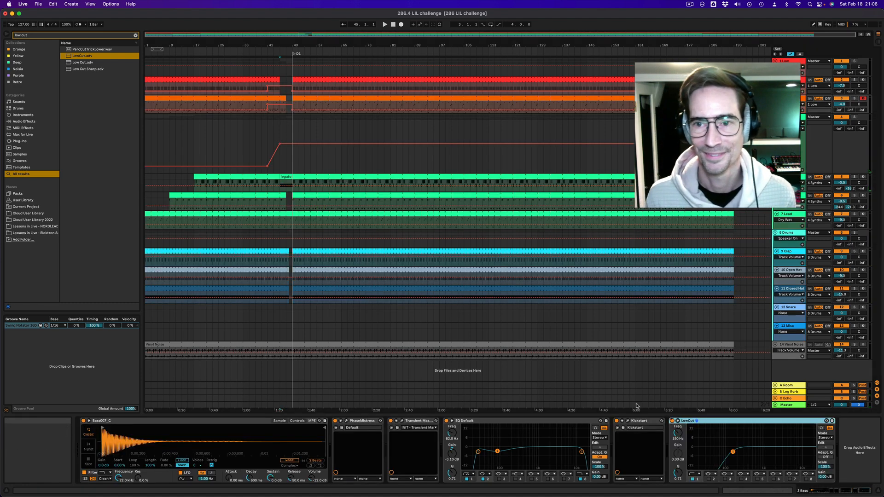
drag(268, 110, 268, 110)
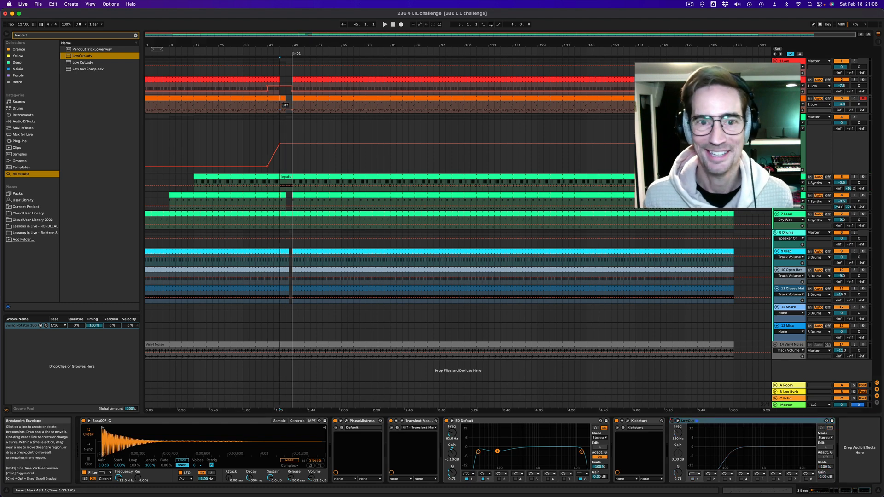
key(space)
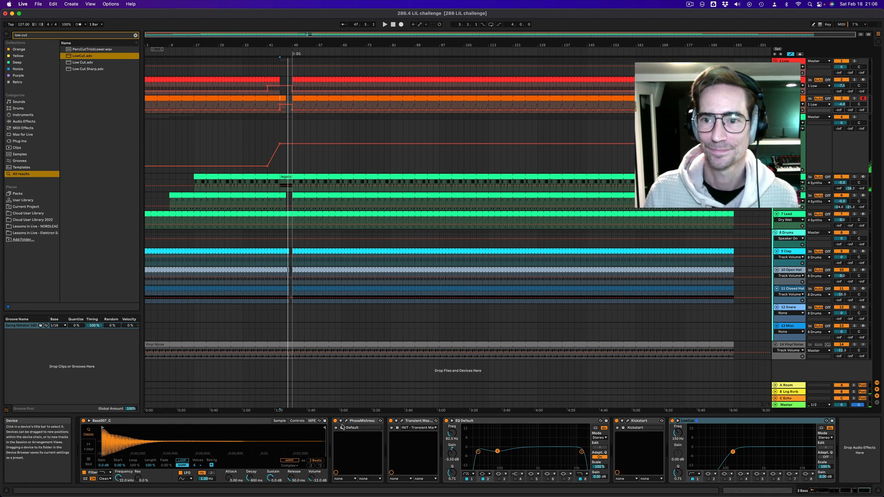
Set the PhaseMistress Mix on the Bass to 33% and show the automation of that parameter.
click(346, 421)
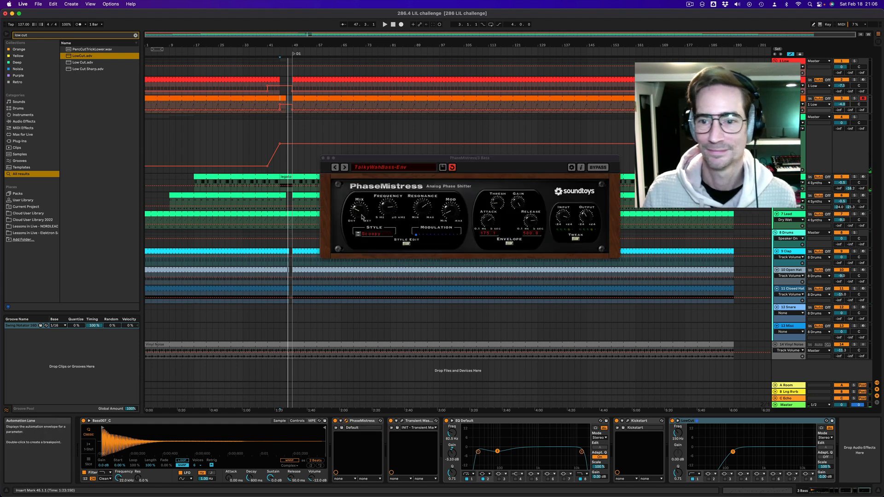
click(341, 421)
drag(358, 211, 358, 208)
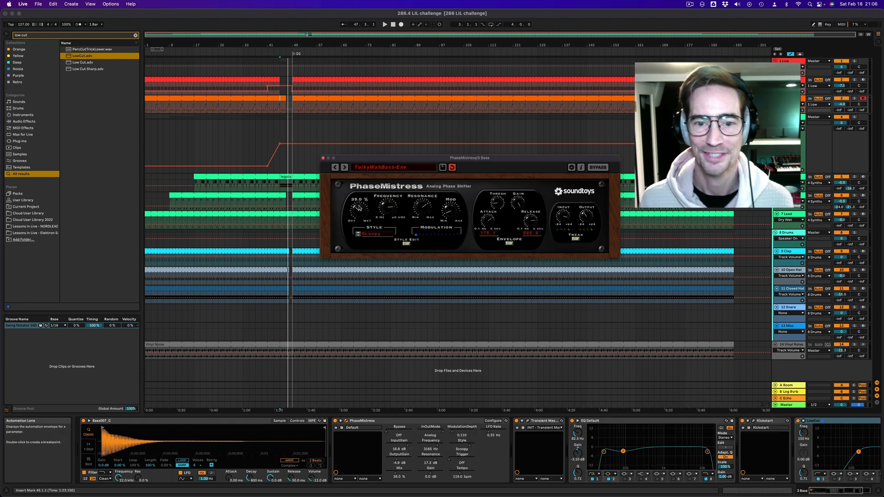
right_click(398, 441)
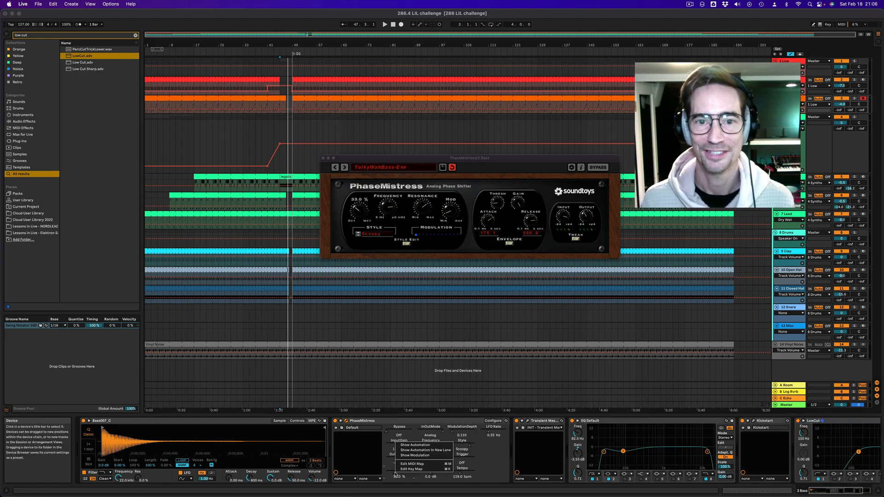
click(415, 445)
click(320, 148)
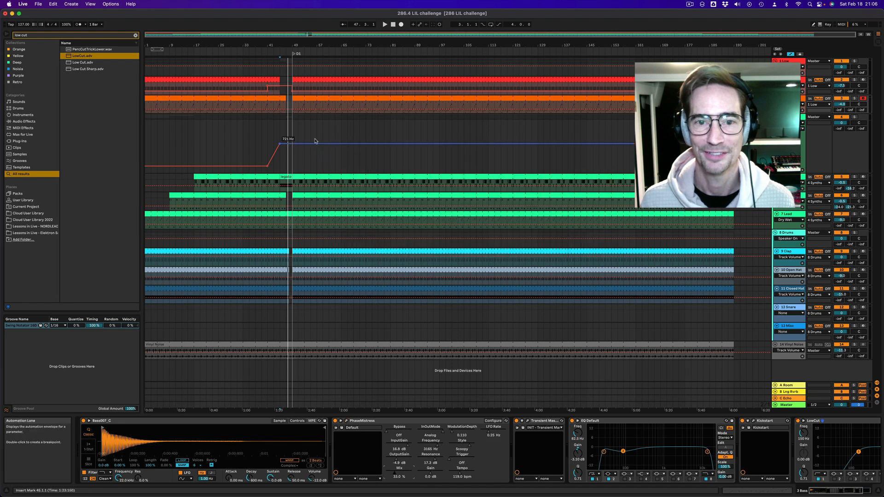
Automate the Bass PhaseMistress Mix to jump to 1.00 at bar 41 and drop back to about 0.34 at bar 49.
key(alt+plus)
key(alt+plus)
key(plus)
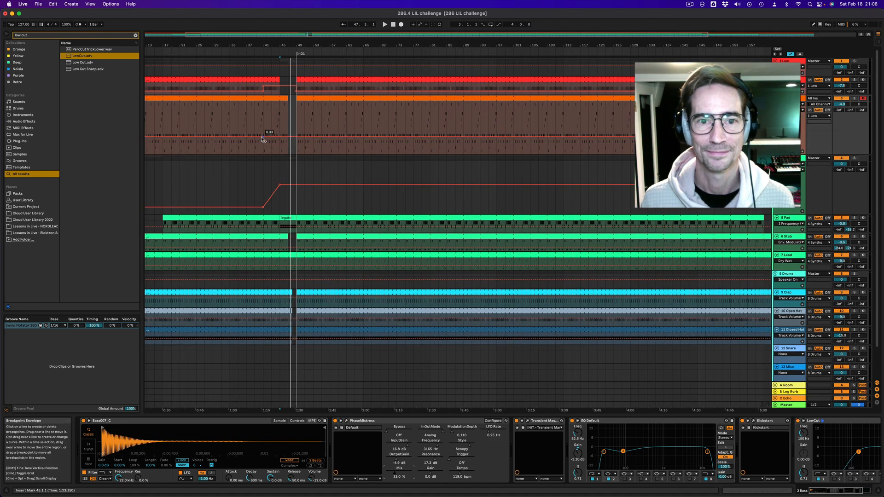
drag(266, 137, 263, 101)
key(space)
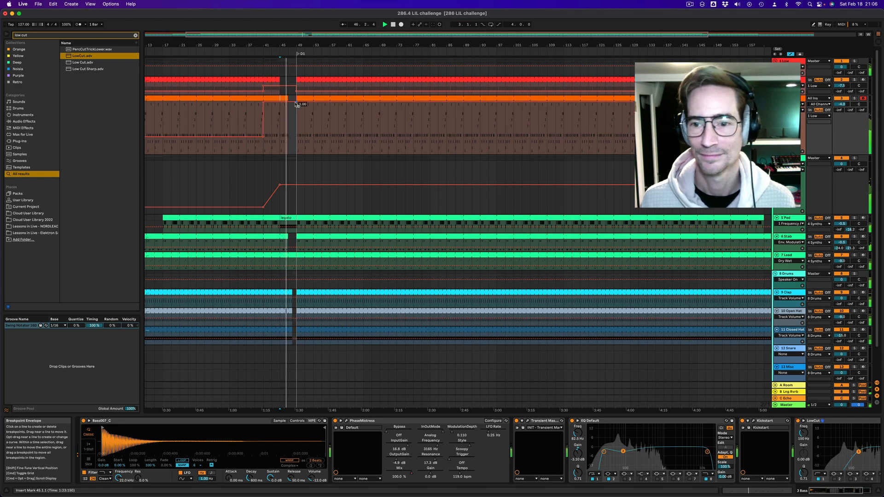
drag(298, 103, 296, 137)
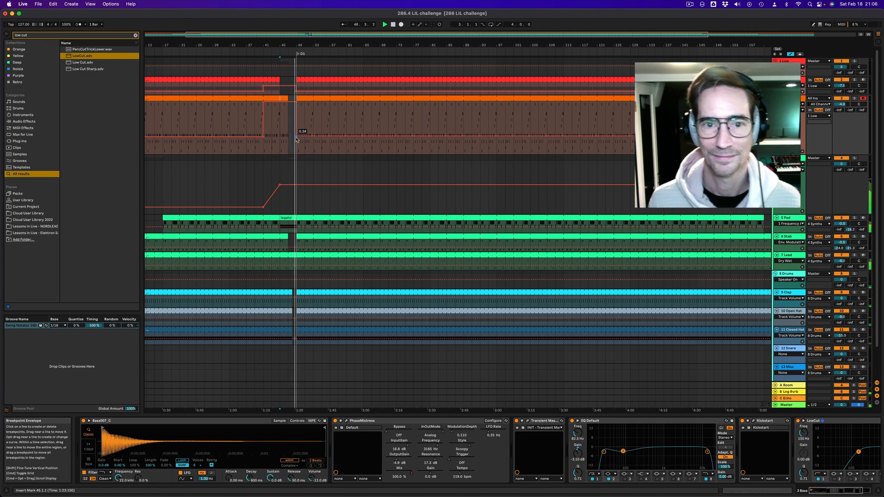
key(a)
Ramp the Synths LowCut frequency automation down from bar 47 to a low value at bar 49 while playing the break.
click(289, 264)
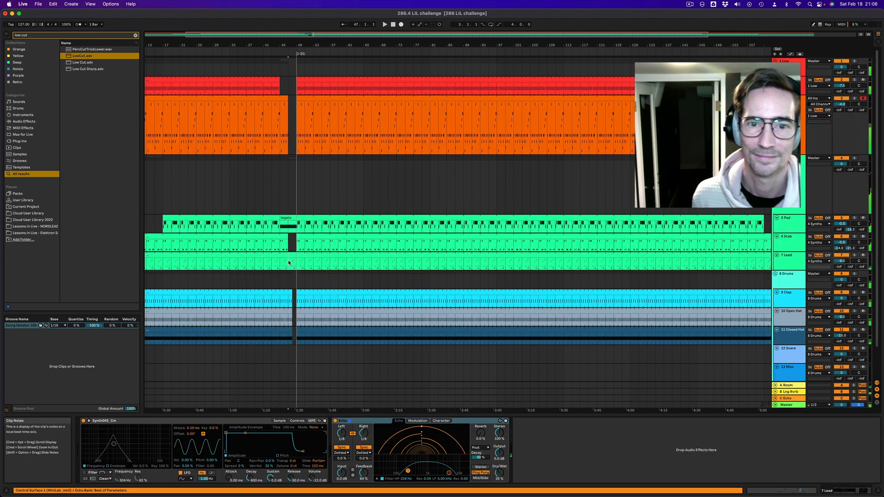
click(289, 210)
key(space)
key(a)
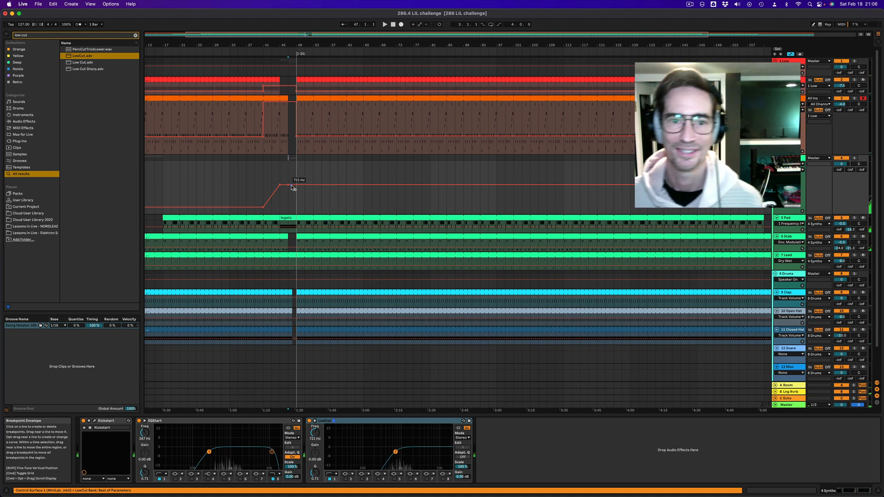
key(space)
drag(298, 189, 297, 205)
Select the Pad from bar 48 to bar 49, play the lead-up to the break, and fit all tracks to the Arrangement height.
scroll(294, 219, up, 3)
scroll(292, 232, up, 8)
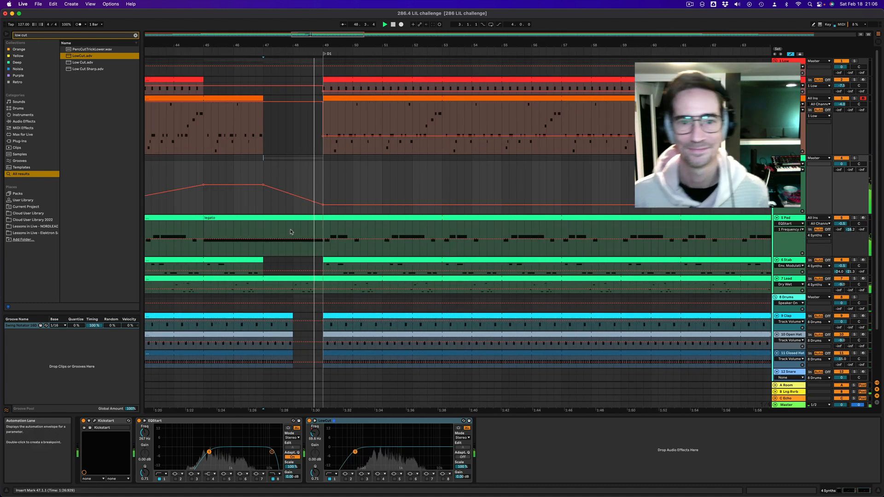
drag(293, 234, 322, 234)
key(a)
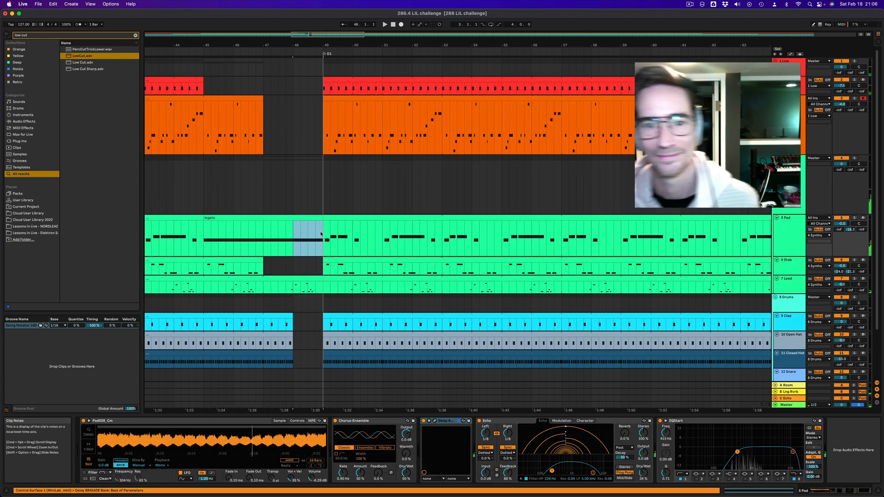
scroll(321, 234, down, 10)
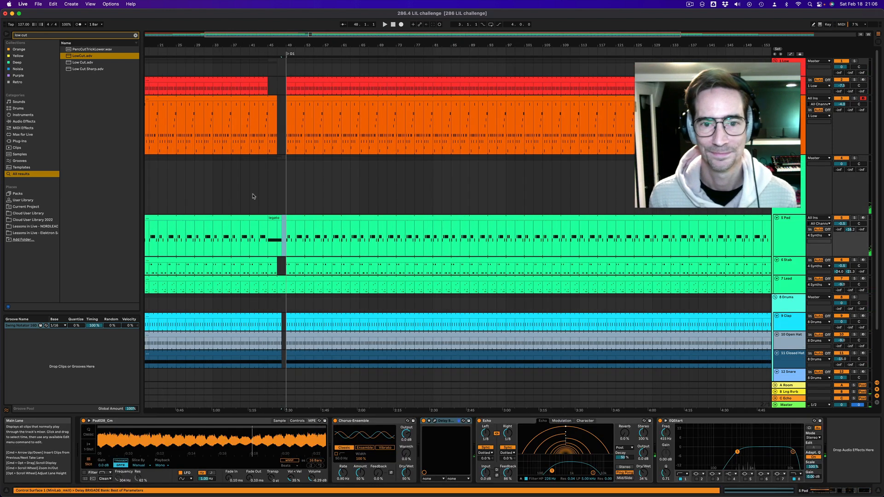
click(244, 52)
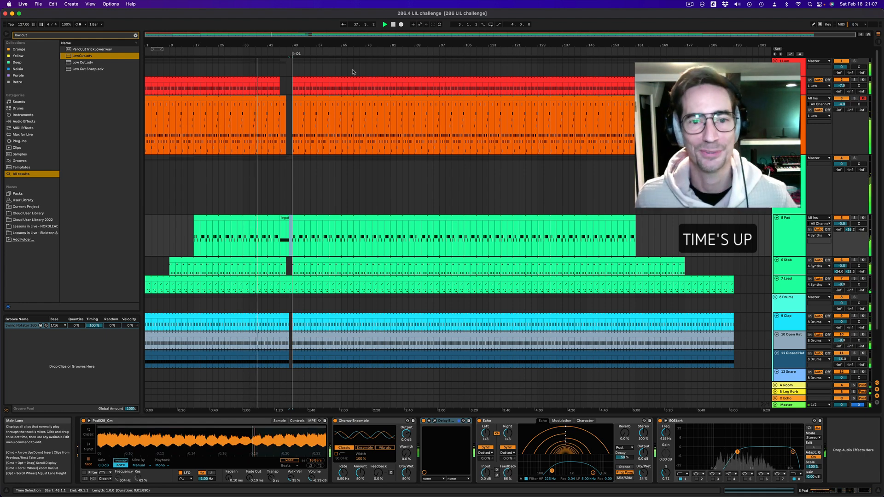
key(h)
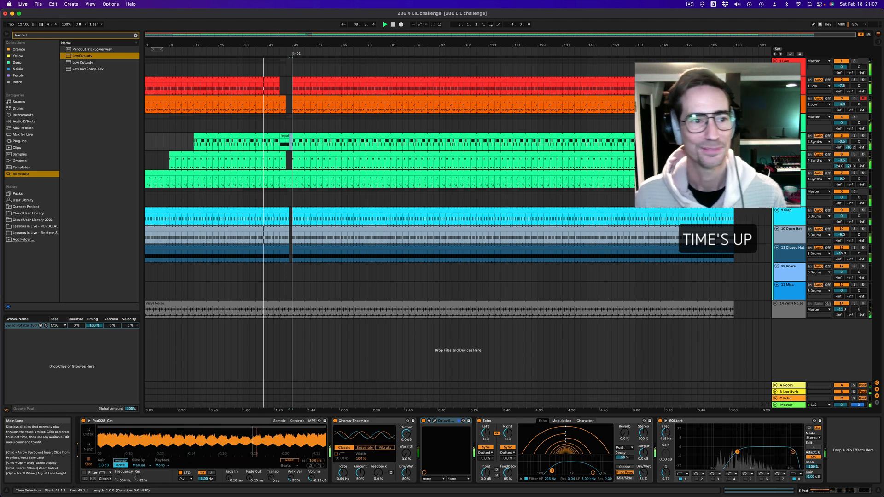
Undo the Drums group's A Room send change, and raise its reverb send to about -6 dB and Echo send to -6.6 dB.
click(789, 192)
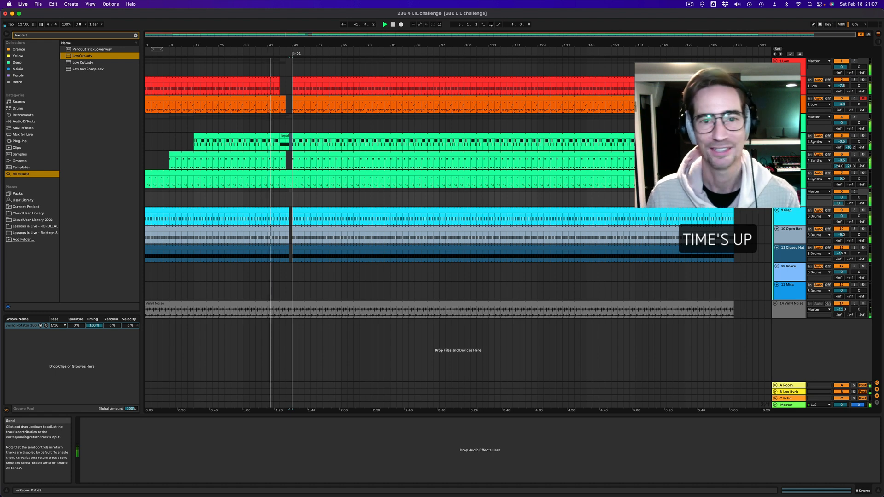
key(super+z)
drag(850, 203, 850, 152)
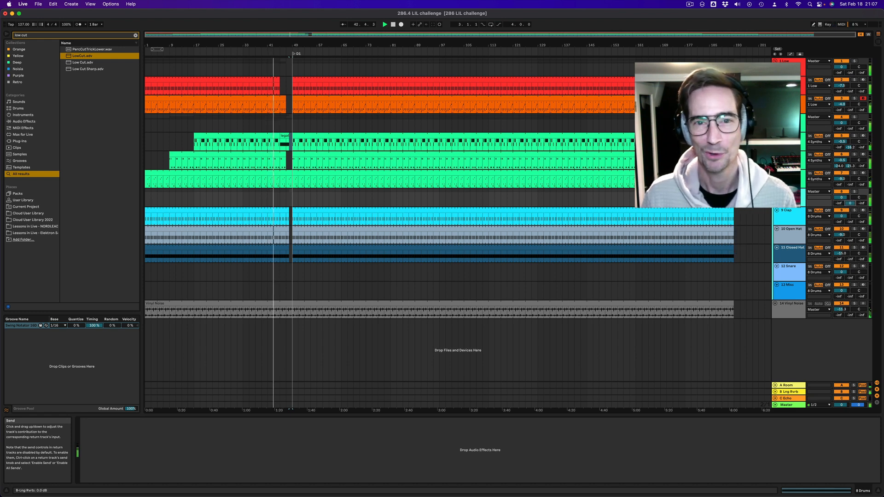
drag(850, 203, 861, 184)
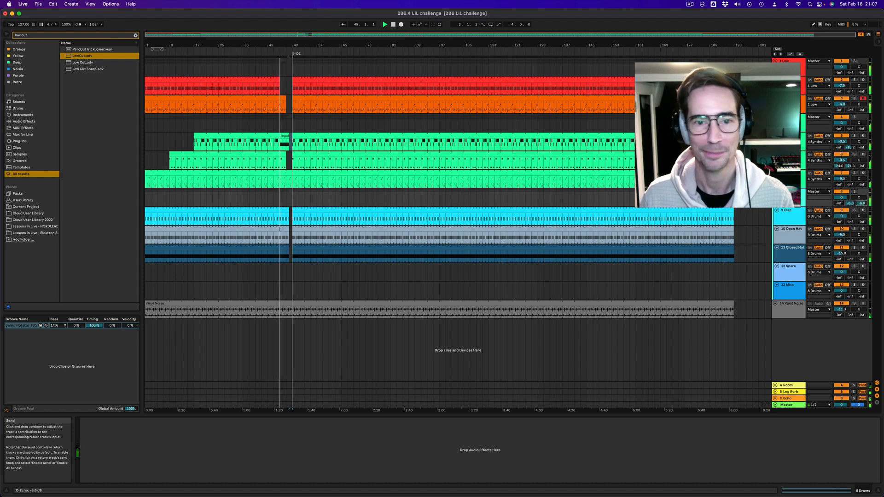